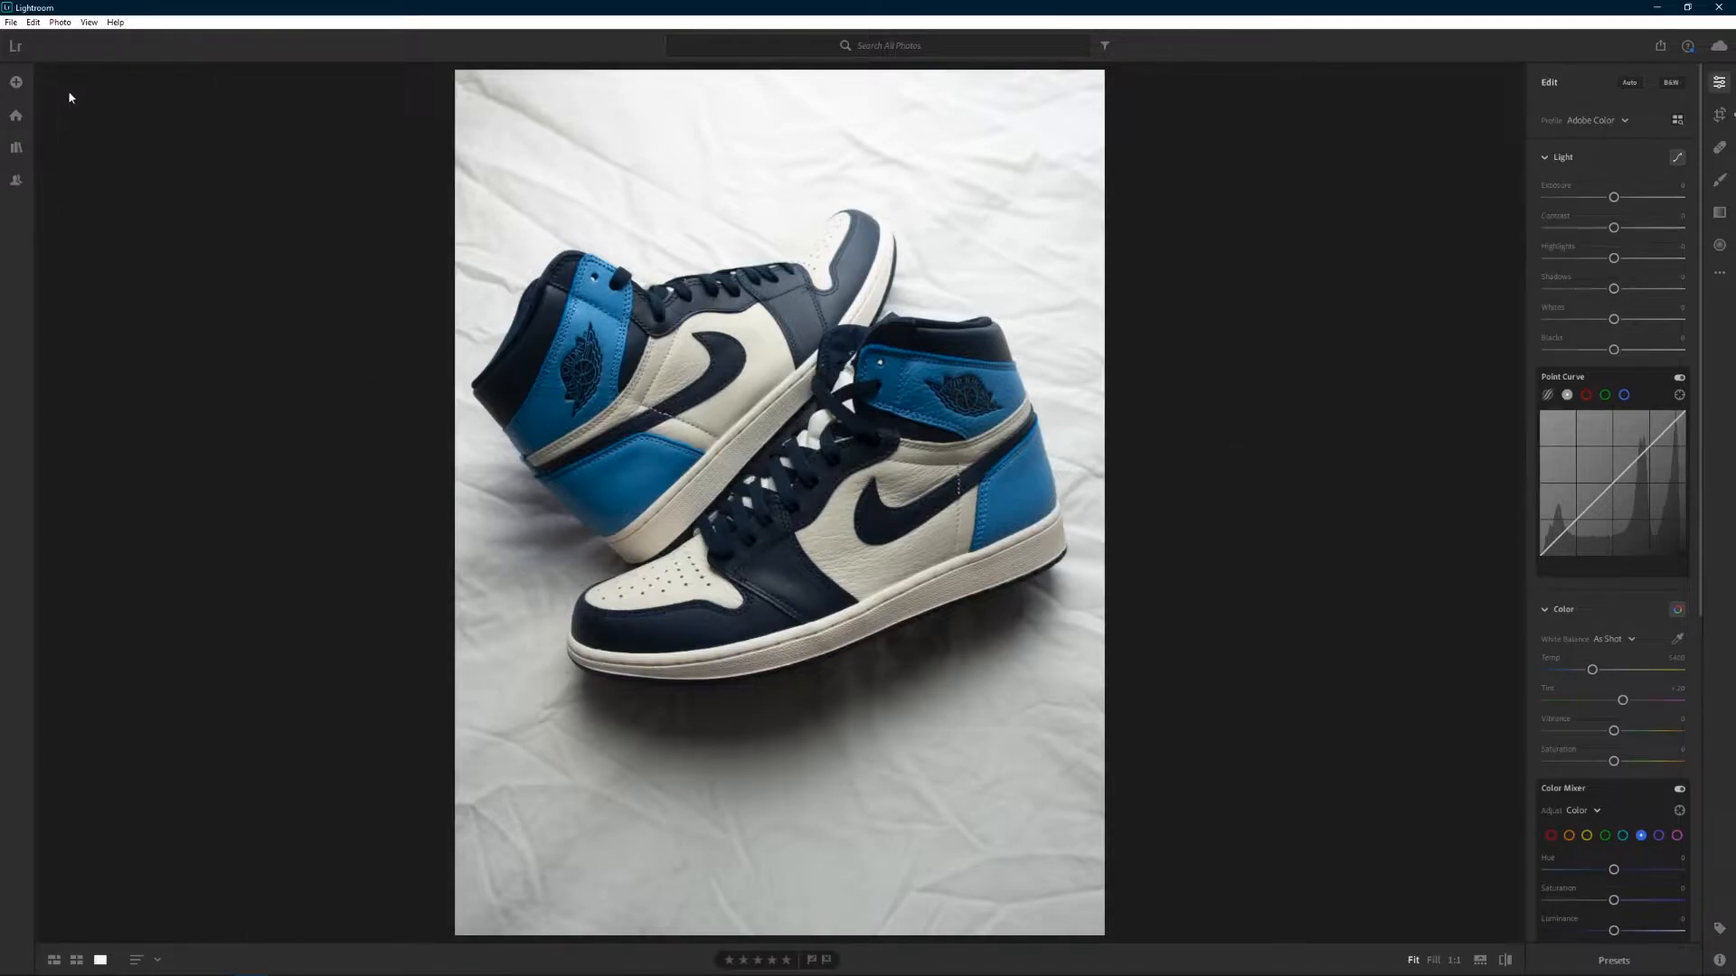
Step: View the photos on the G:\ camera card without importing any, and briefly show the filmstrip before hiding it again
{"action": "left_click", "coordinate": [17, 82]}
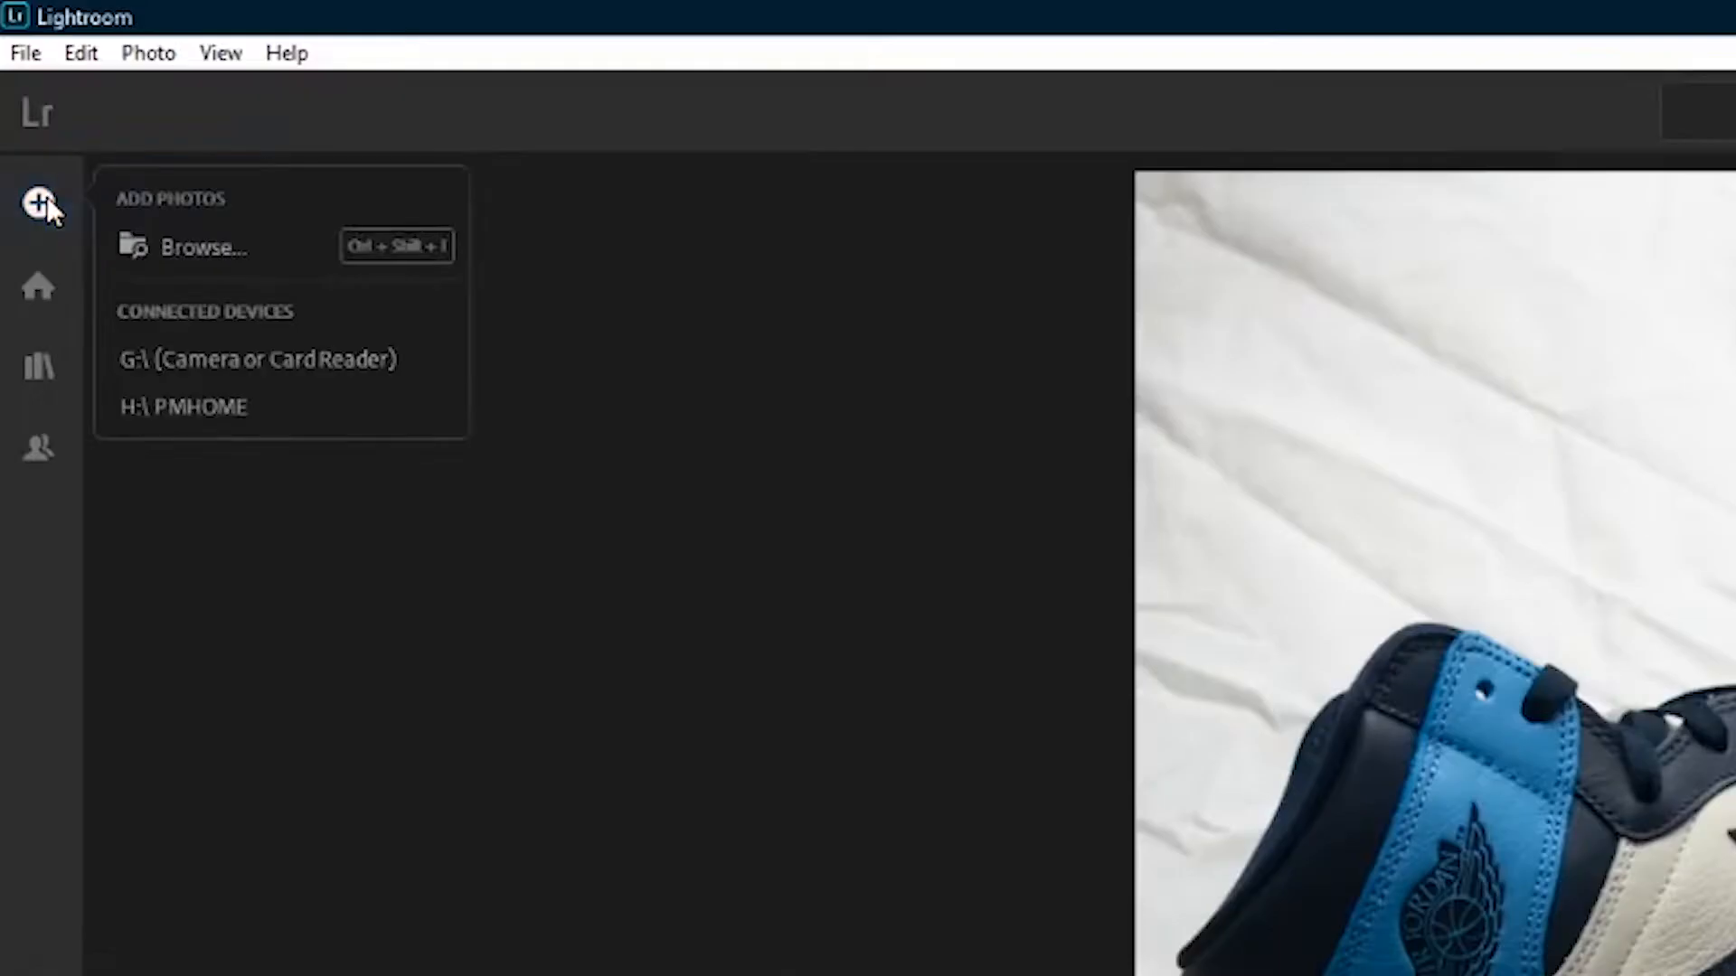
{"action": "left_click", "coordinate": [258, 359]}
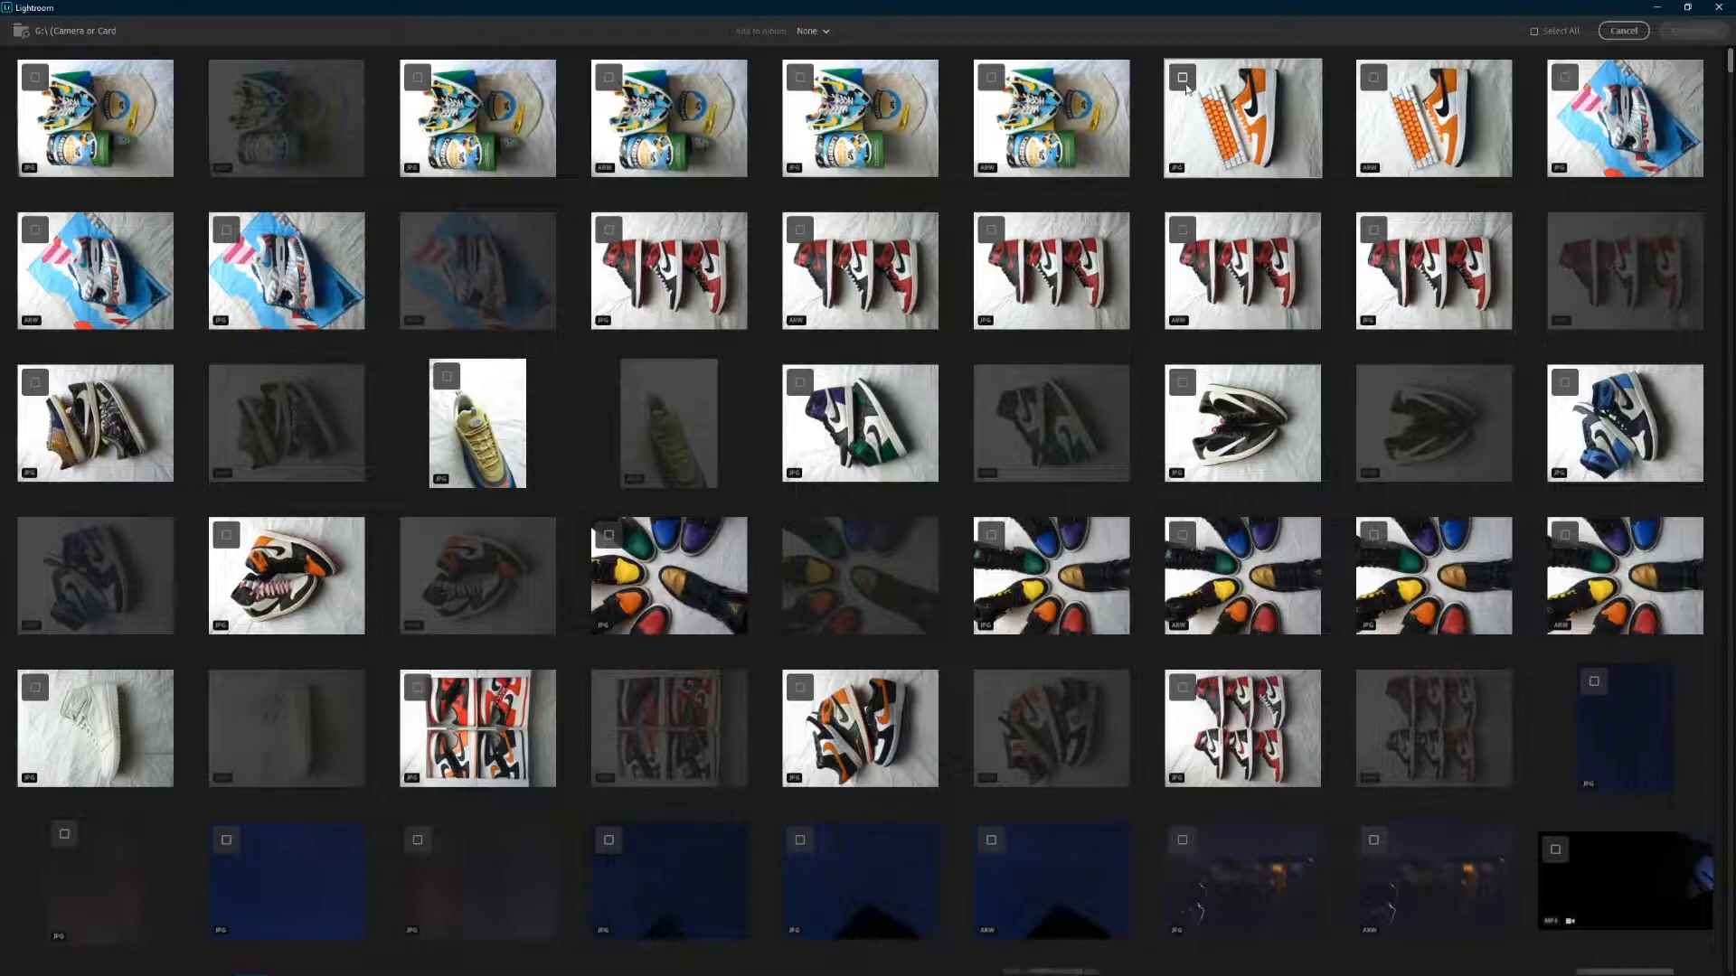
{"action": "left_click", "coordinate": [1620, 33]}
{"action": "left_click", "coordinate": [1480, 960]}
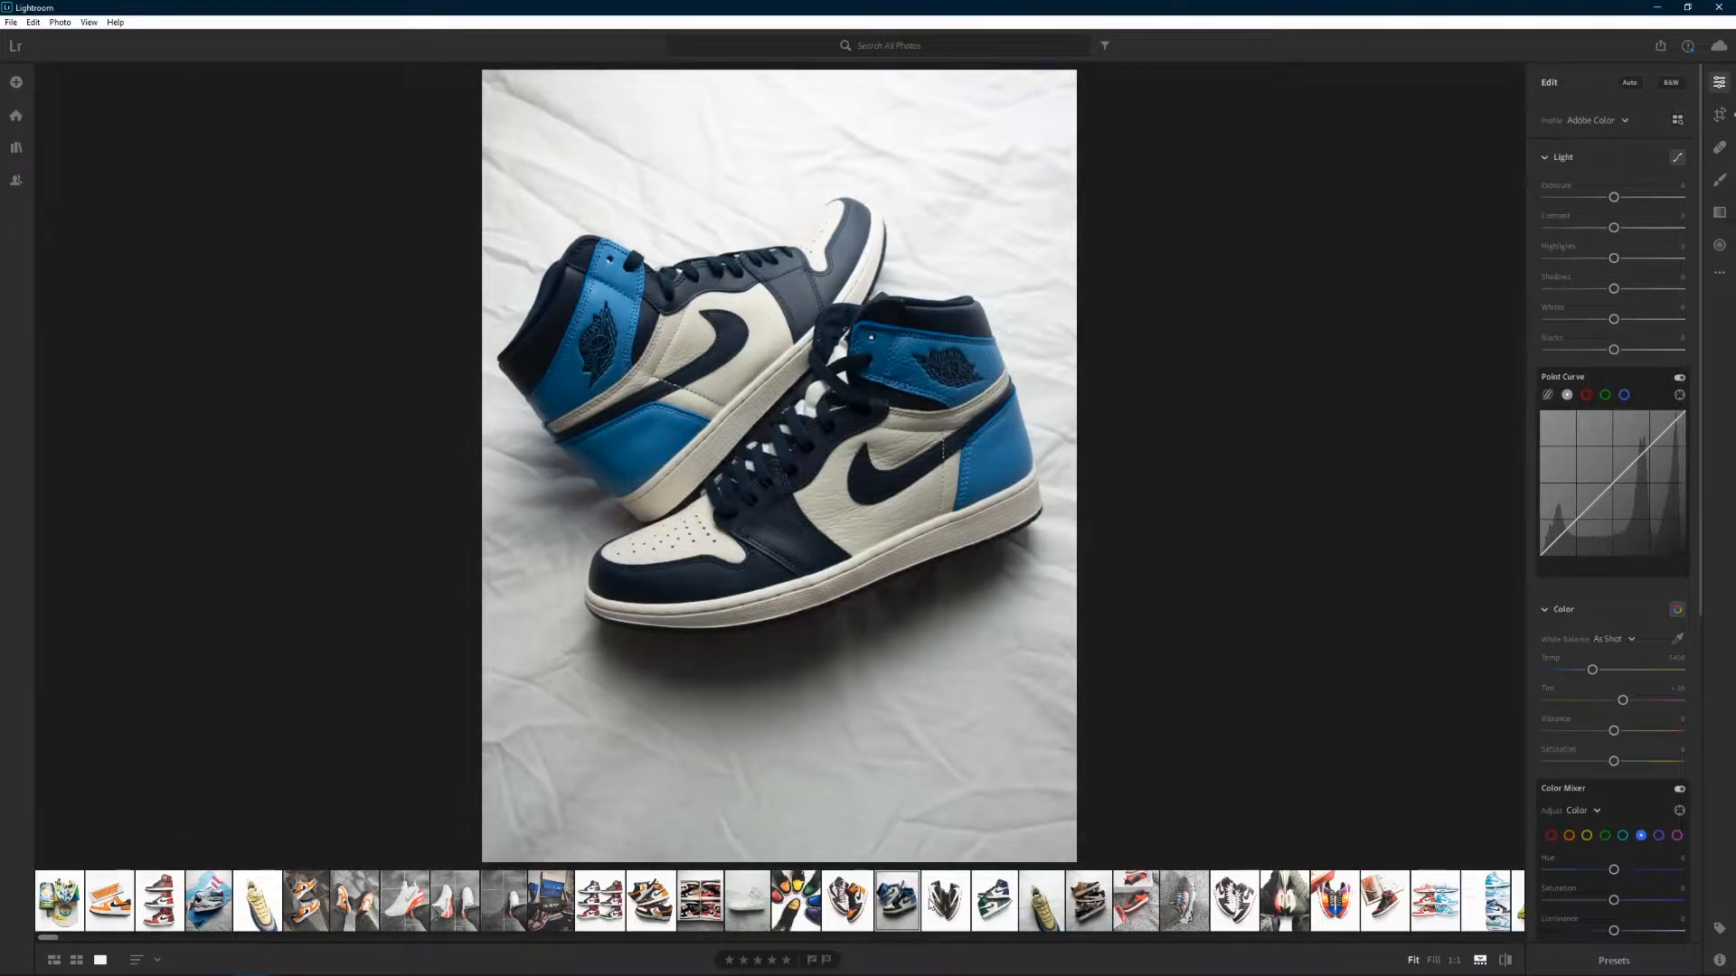
{"action": "key", "text": "/"}
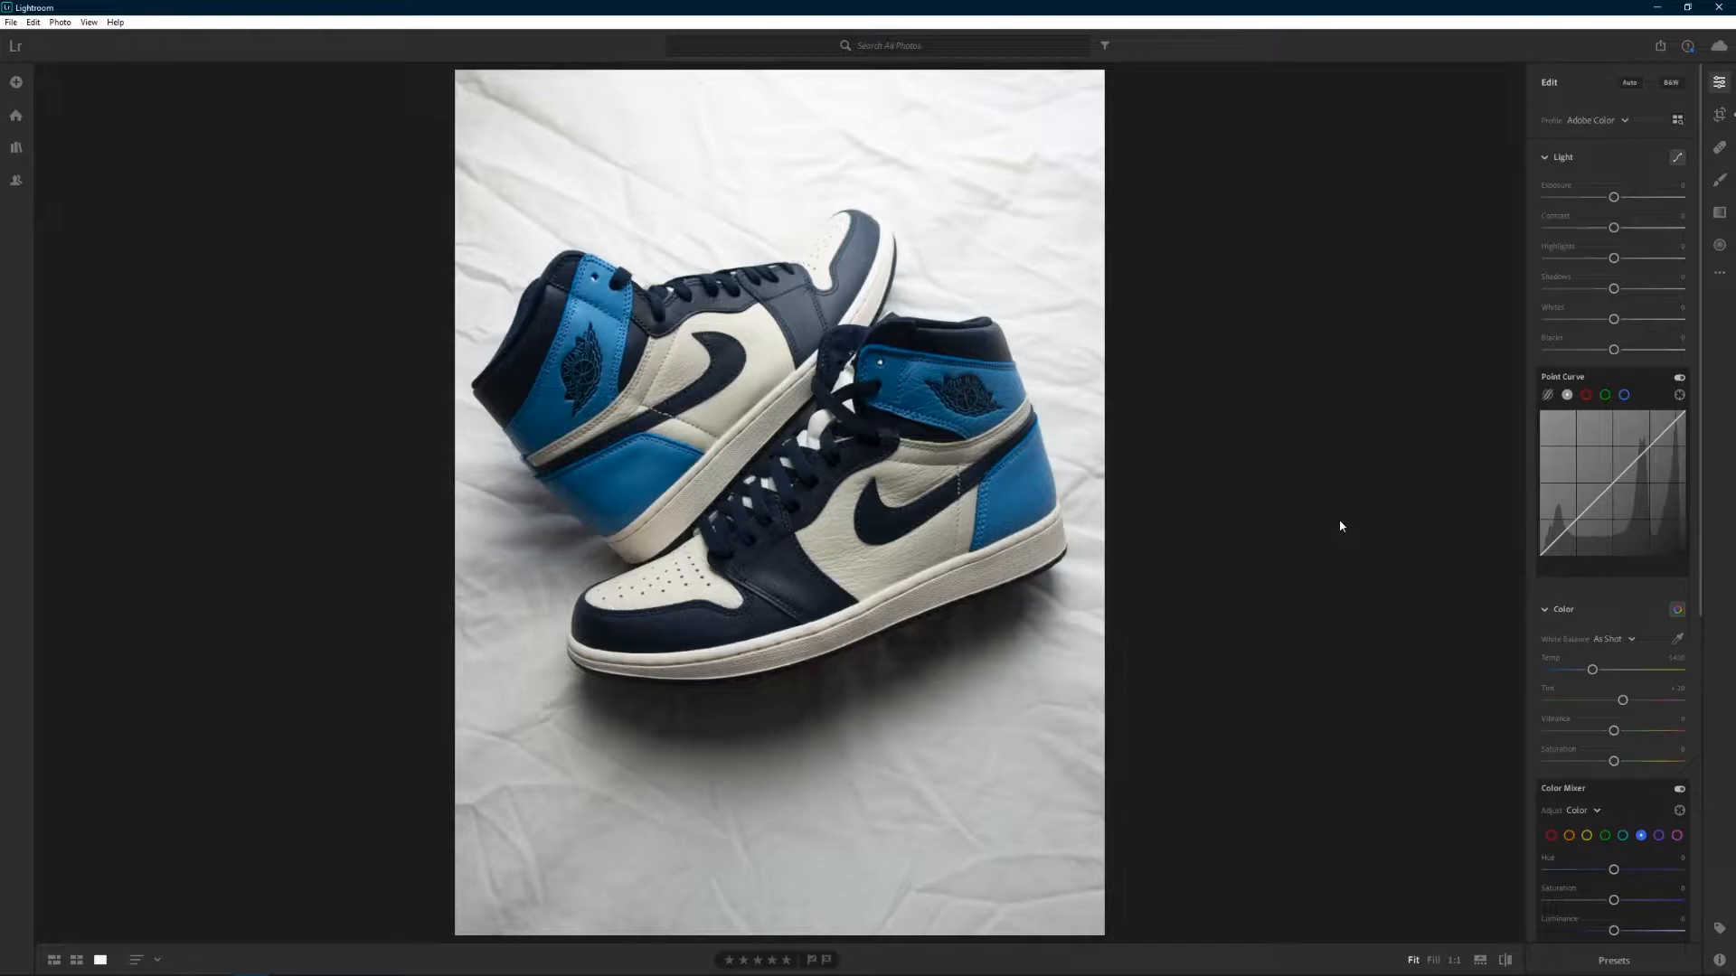
Step: Switch to Creative Cloud Desktop, look through the installed desktop apps, and return to Lightroom
{"action": "left_click", "coordinate": [383, 964]}
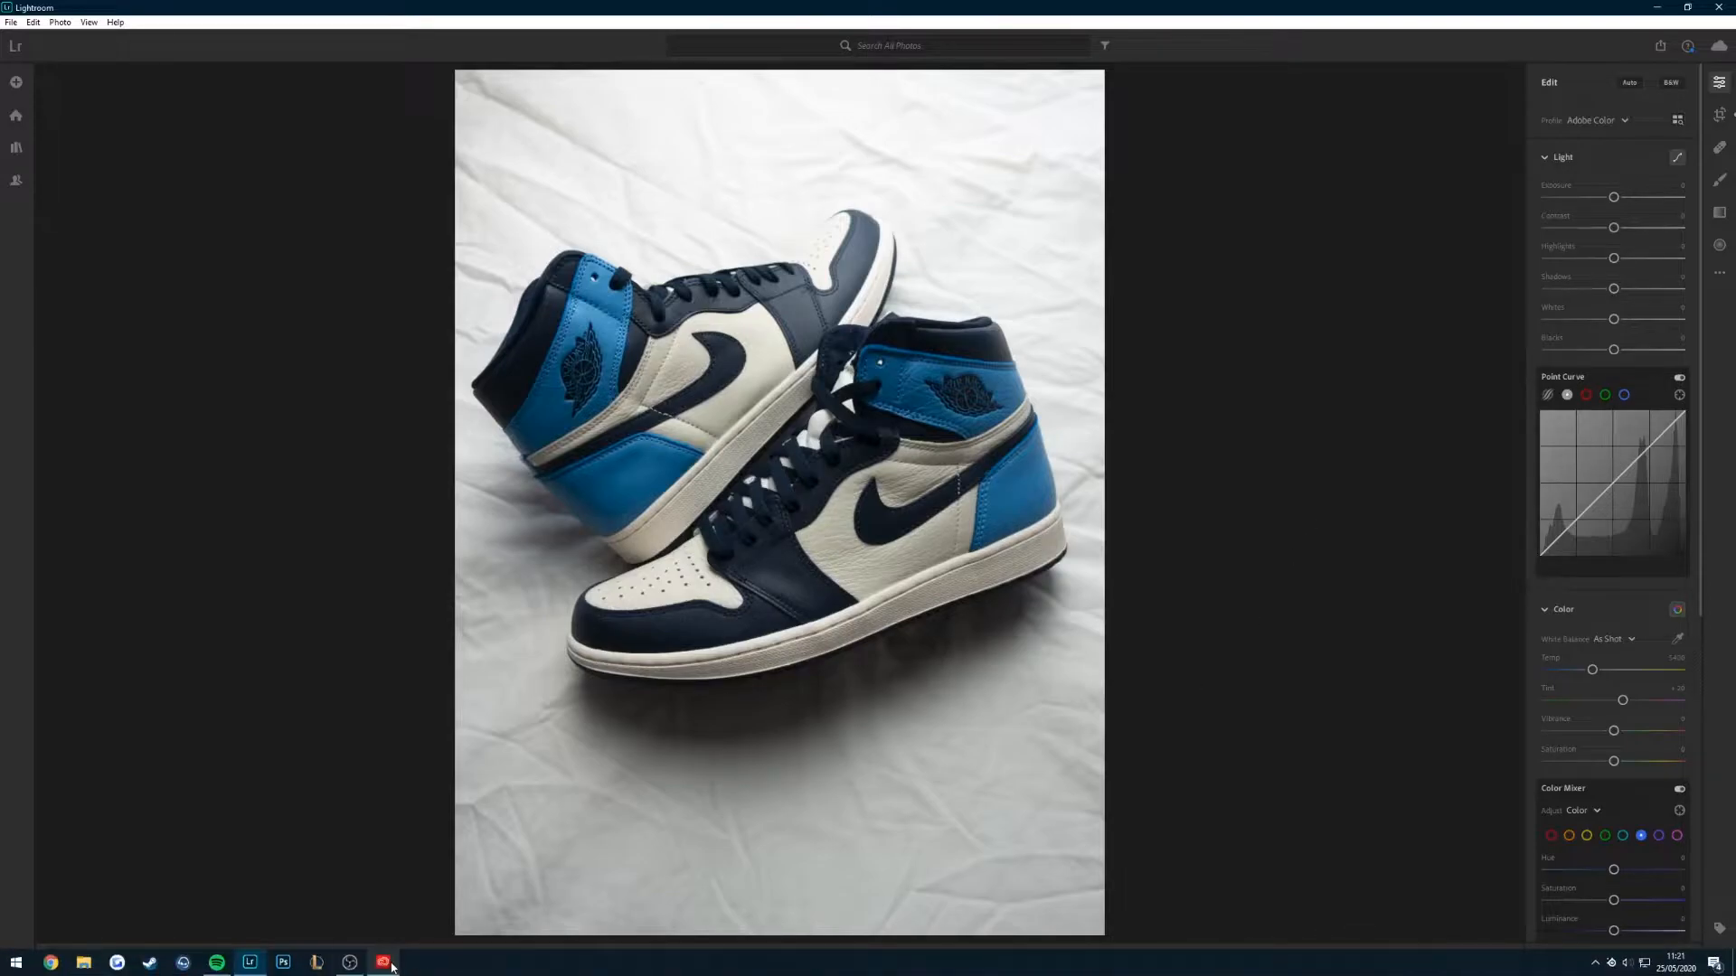
{"action": "scroll", "coordinate": [986, 534], "scroll_direction": "down", "scroll_amount": 3}
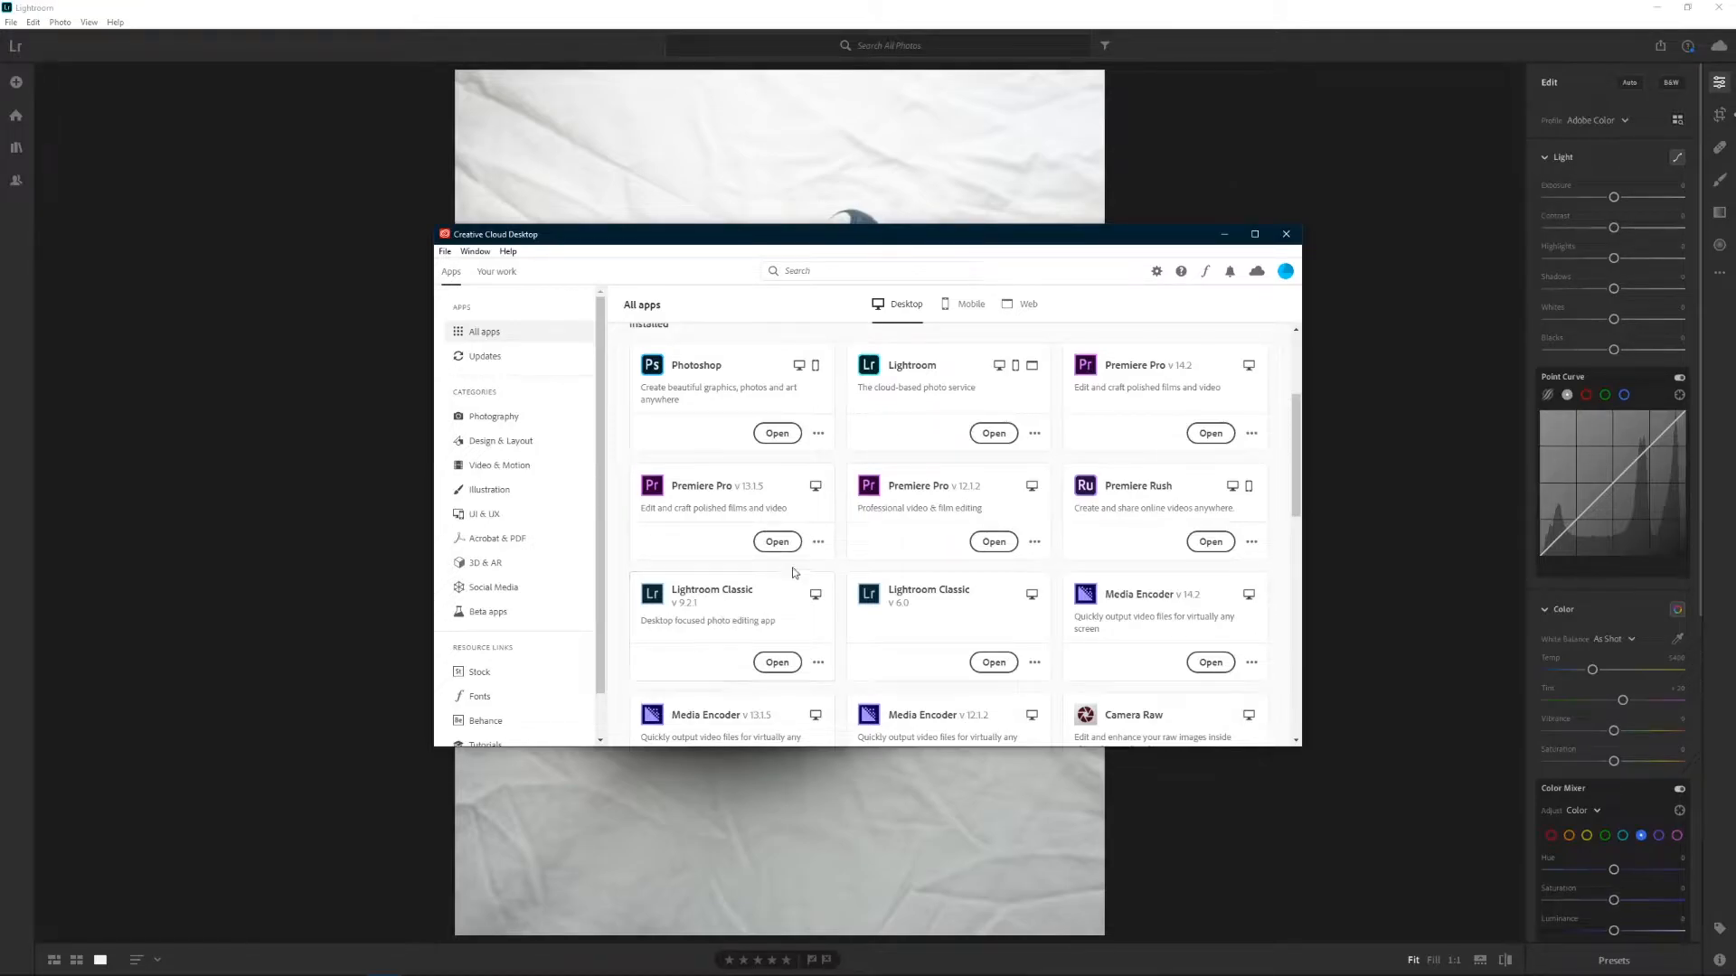
{"action": "left_click", "coordinate": [1342, 566]}
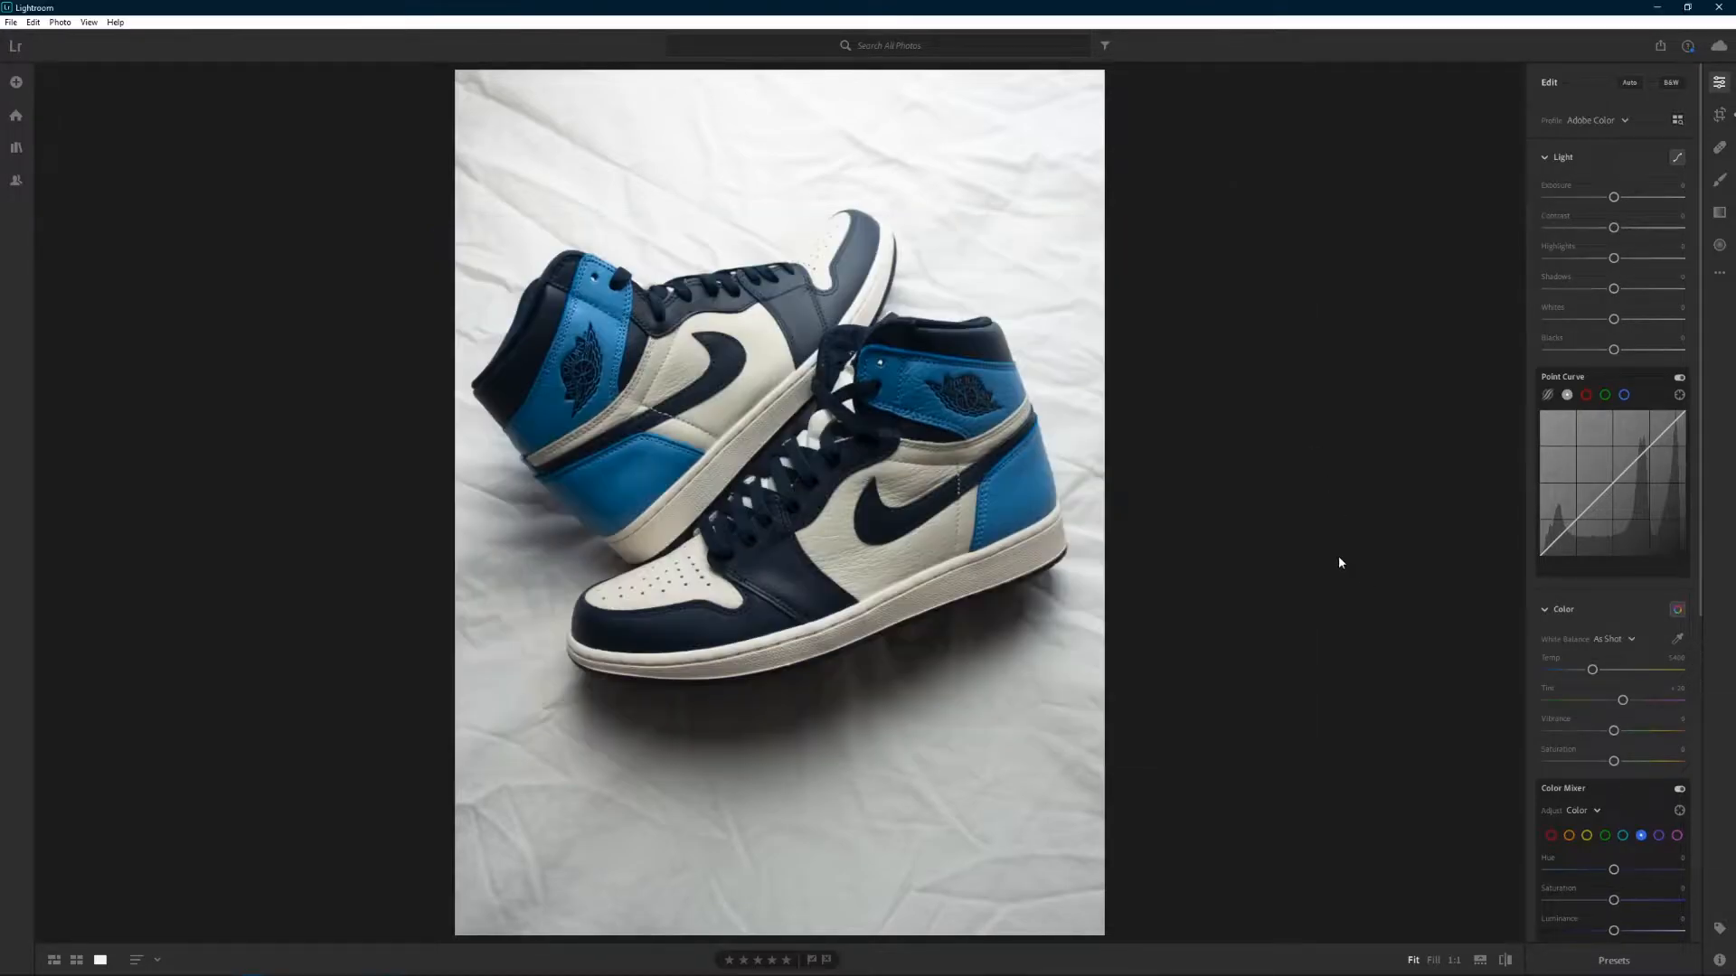
Step: Apply the user preset listed between Inside Out and Lewis New to the sneaker photo and close the presets list
{"action": "left_click", "coordinate": [1613, 960]}
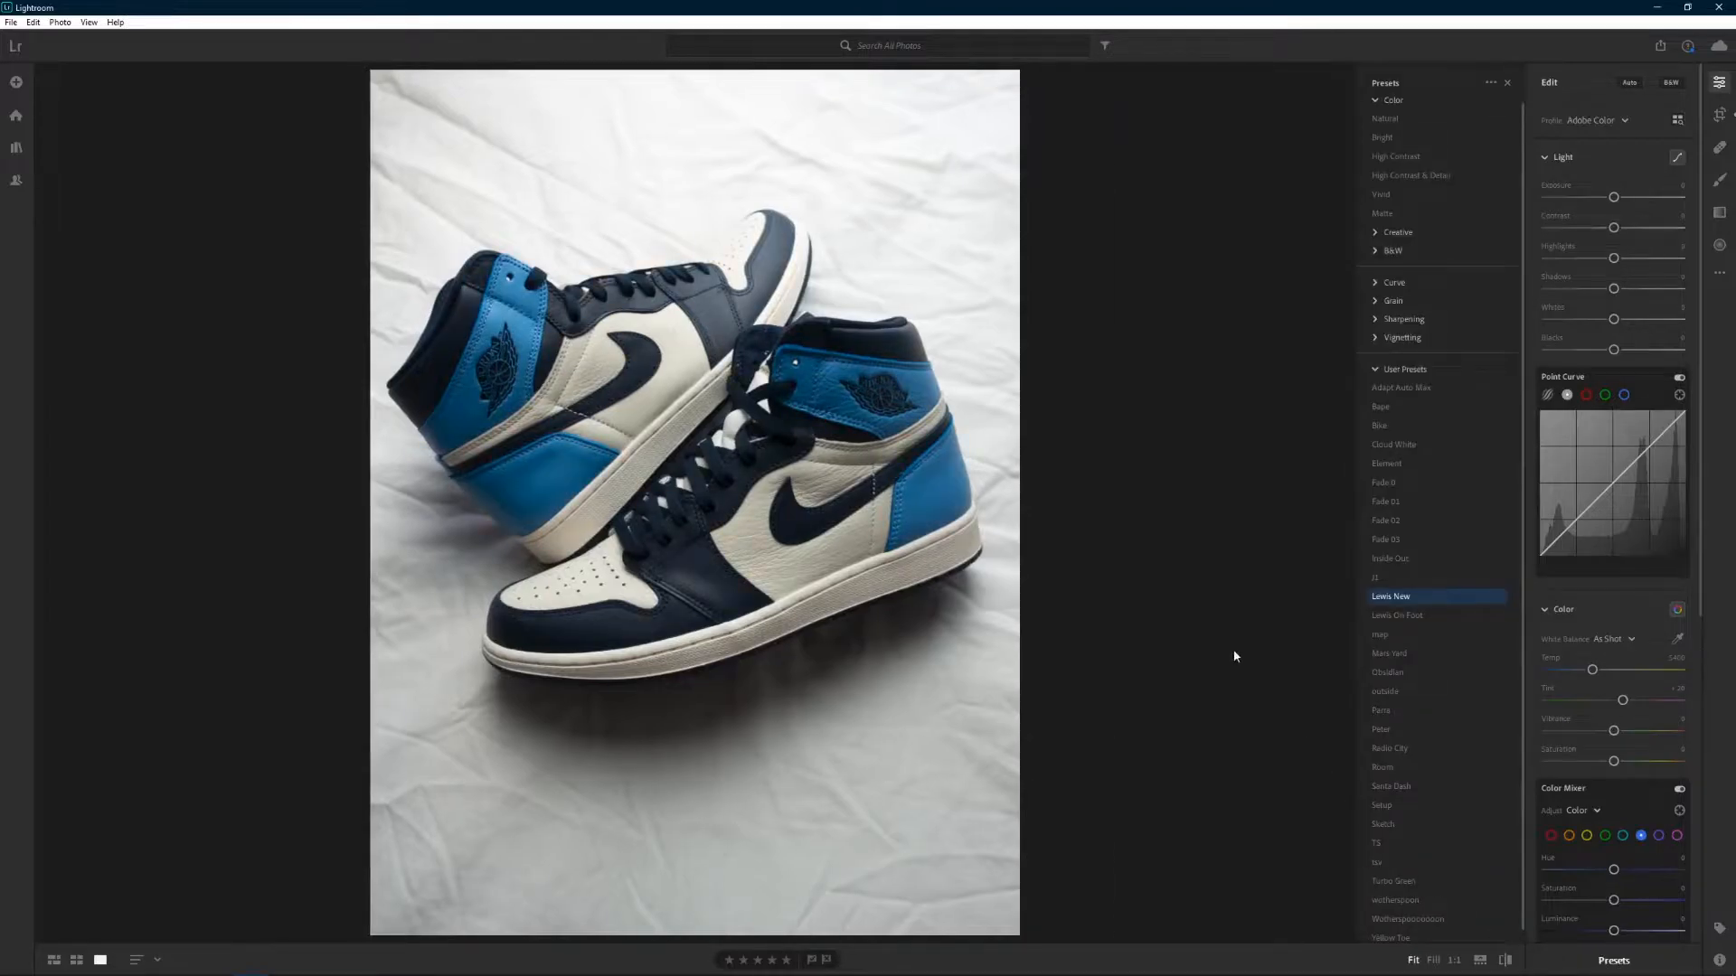
{"action": "scroll", "coordinate": [1424, 488], "scroll_direction": "up", "scroll_amount": 1}
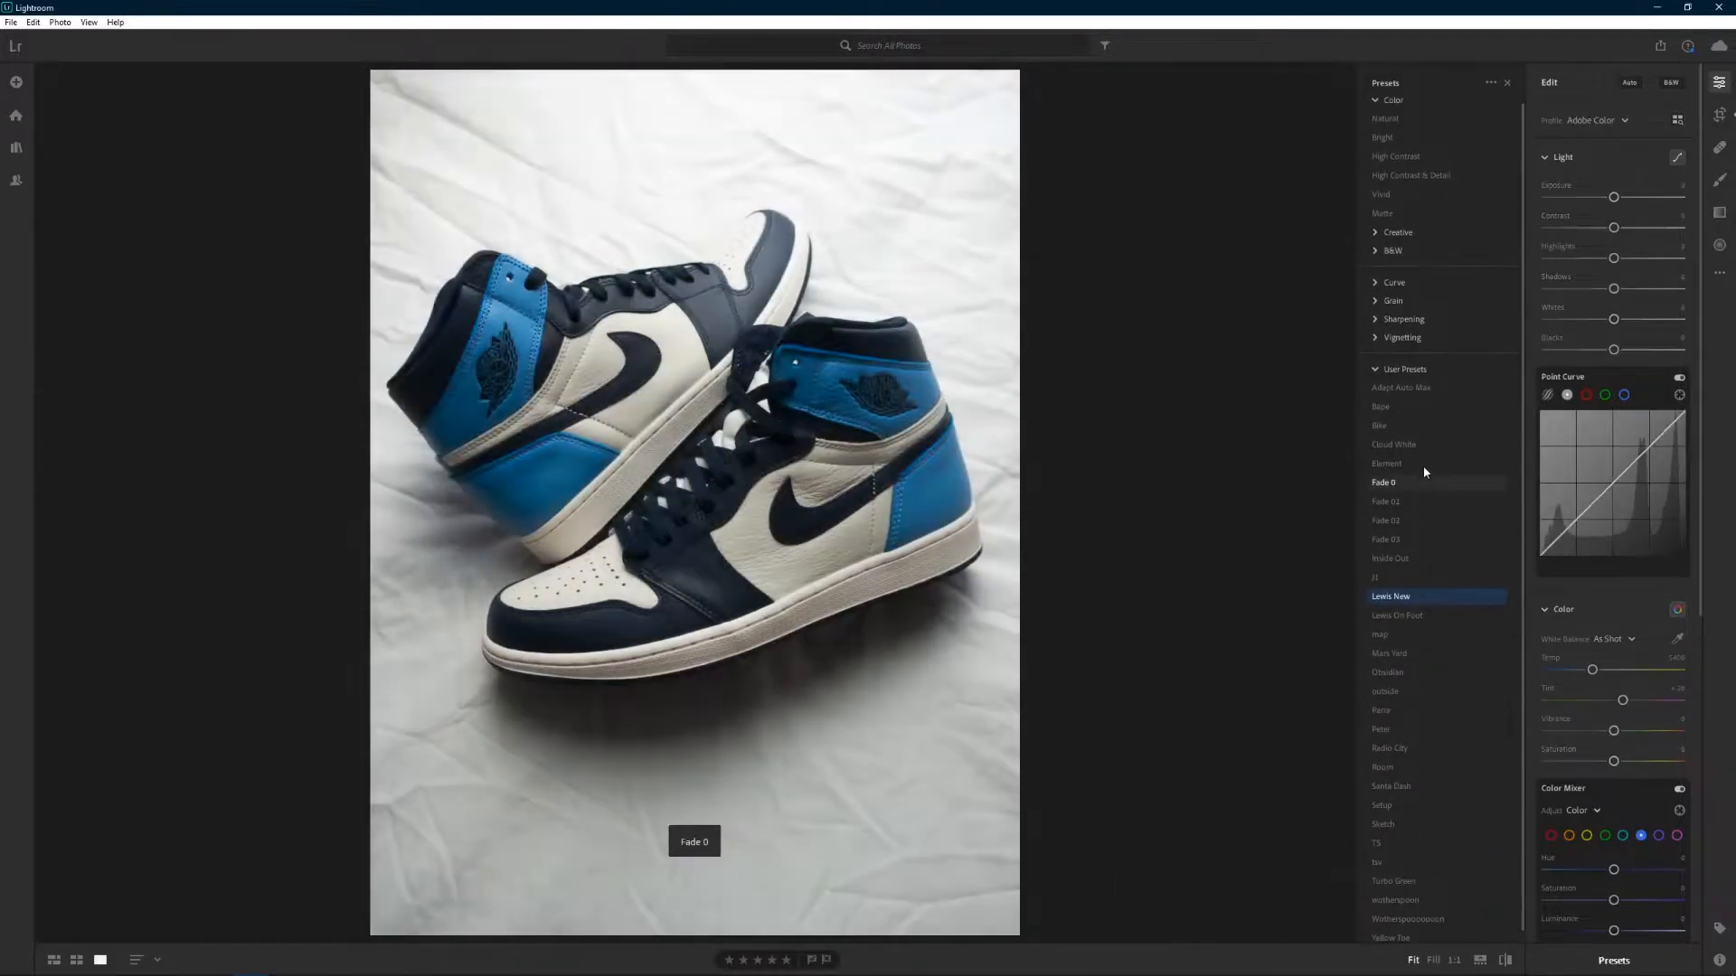
{"action": "left_click", "coordinate": [1376, 577]}
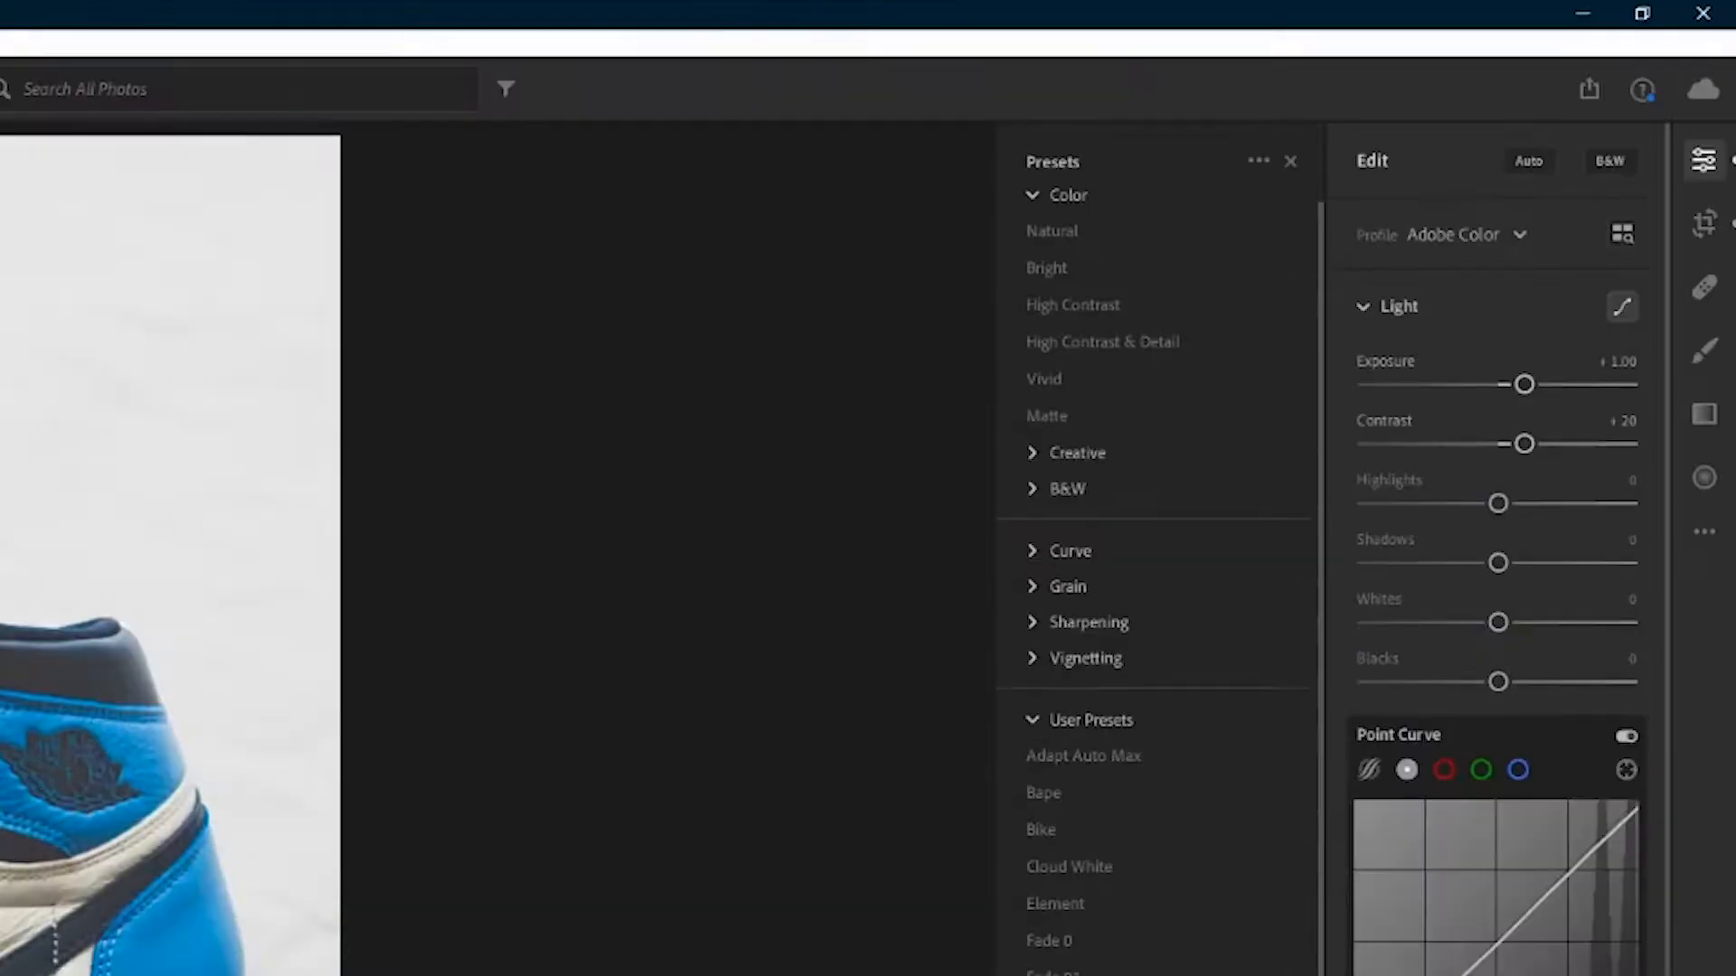
{"action": "left_click", "coordinate": [1288, 160]}
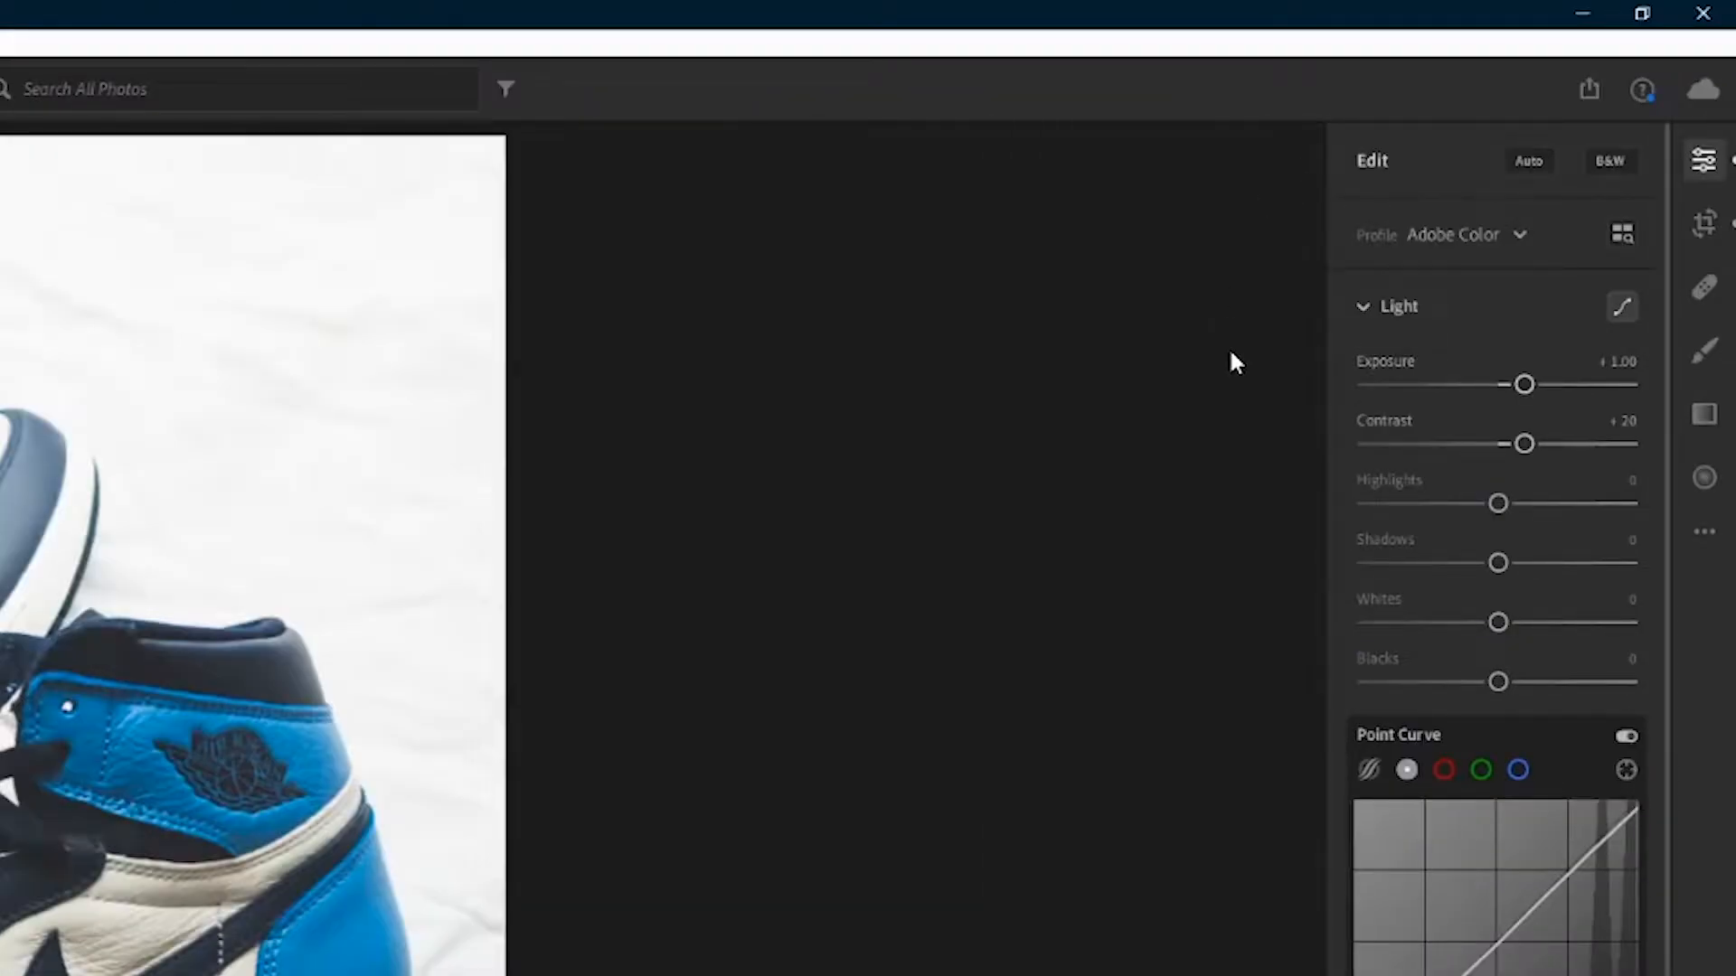
Step: Review the applied light, color and effects adjustments, and set the Texture effect to +20
{"action": "scroll", "coordinate": [1457, 519], "scroll_direction": "down", "scroll_amount": 3}
{"action": "scroll", "coordinate": [1456, 519], "scroll_direction": "up", "scroll_amount": 3}
{"action": "scroll", "coordinate": [1513, 678], "scroll_direction": "down", "scroll_amount": 5}
{"action": "scroll", "coordinate": [1409, 691], "scroll_direction": "up", "scroll_amount": 5}
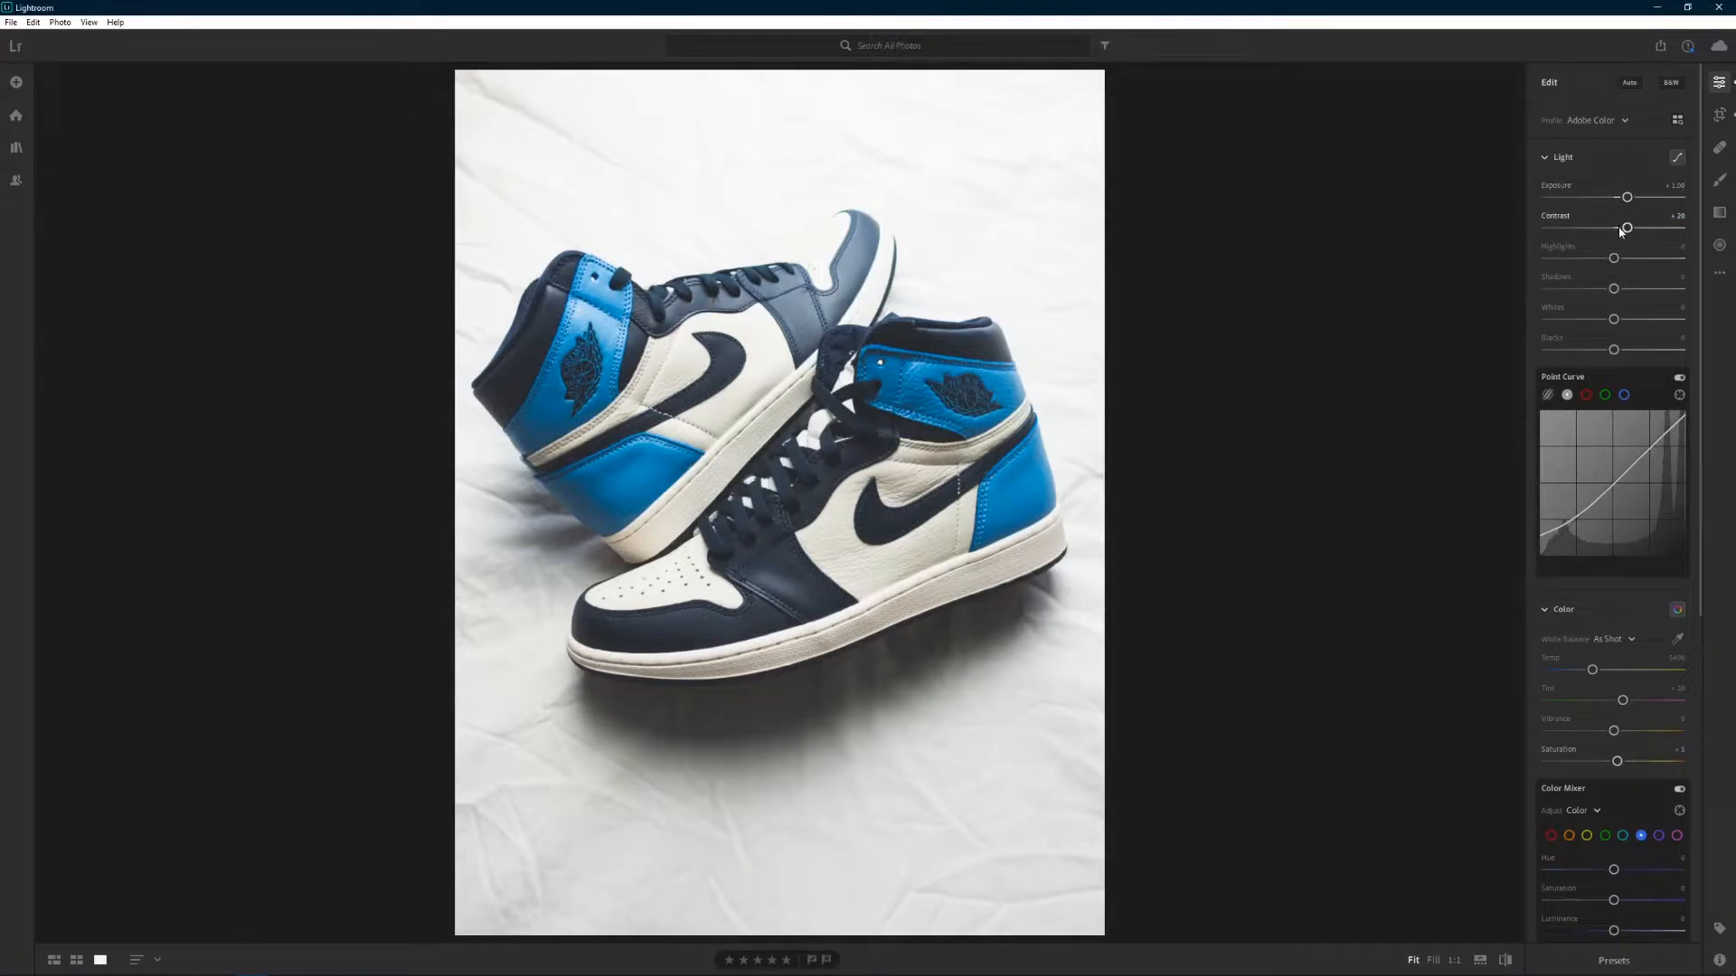
{"action": "scroll", "coordinate": [1620, 231], "scroll_direction": "down", "scroll_amount": 5}
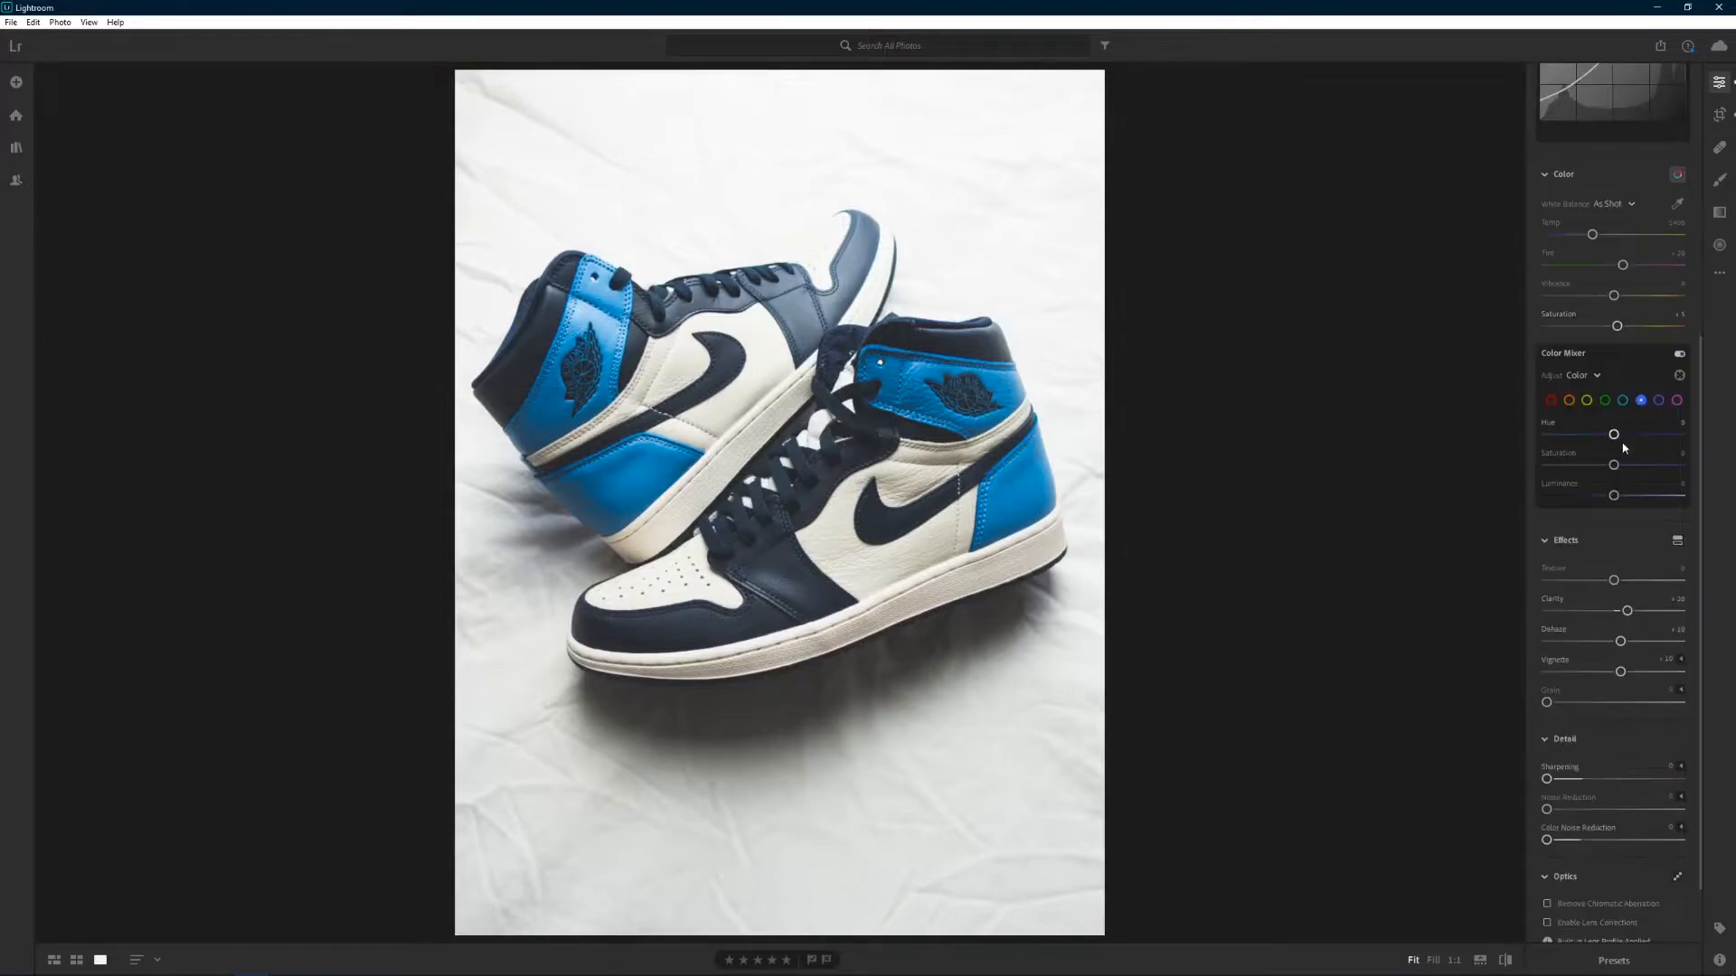
{"action": "scroll", "coordinate": [1623, 449], "scroll_direction": "down", "scroll_amount": 1}
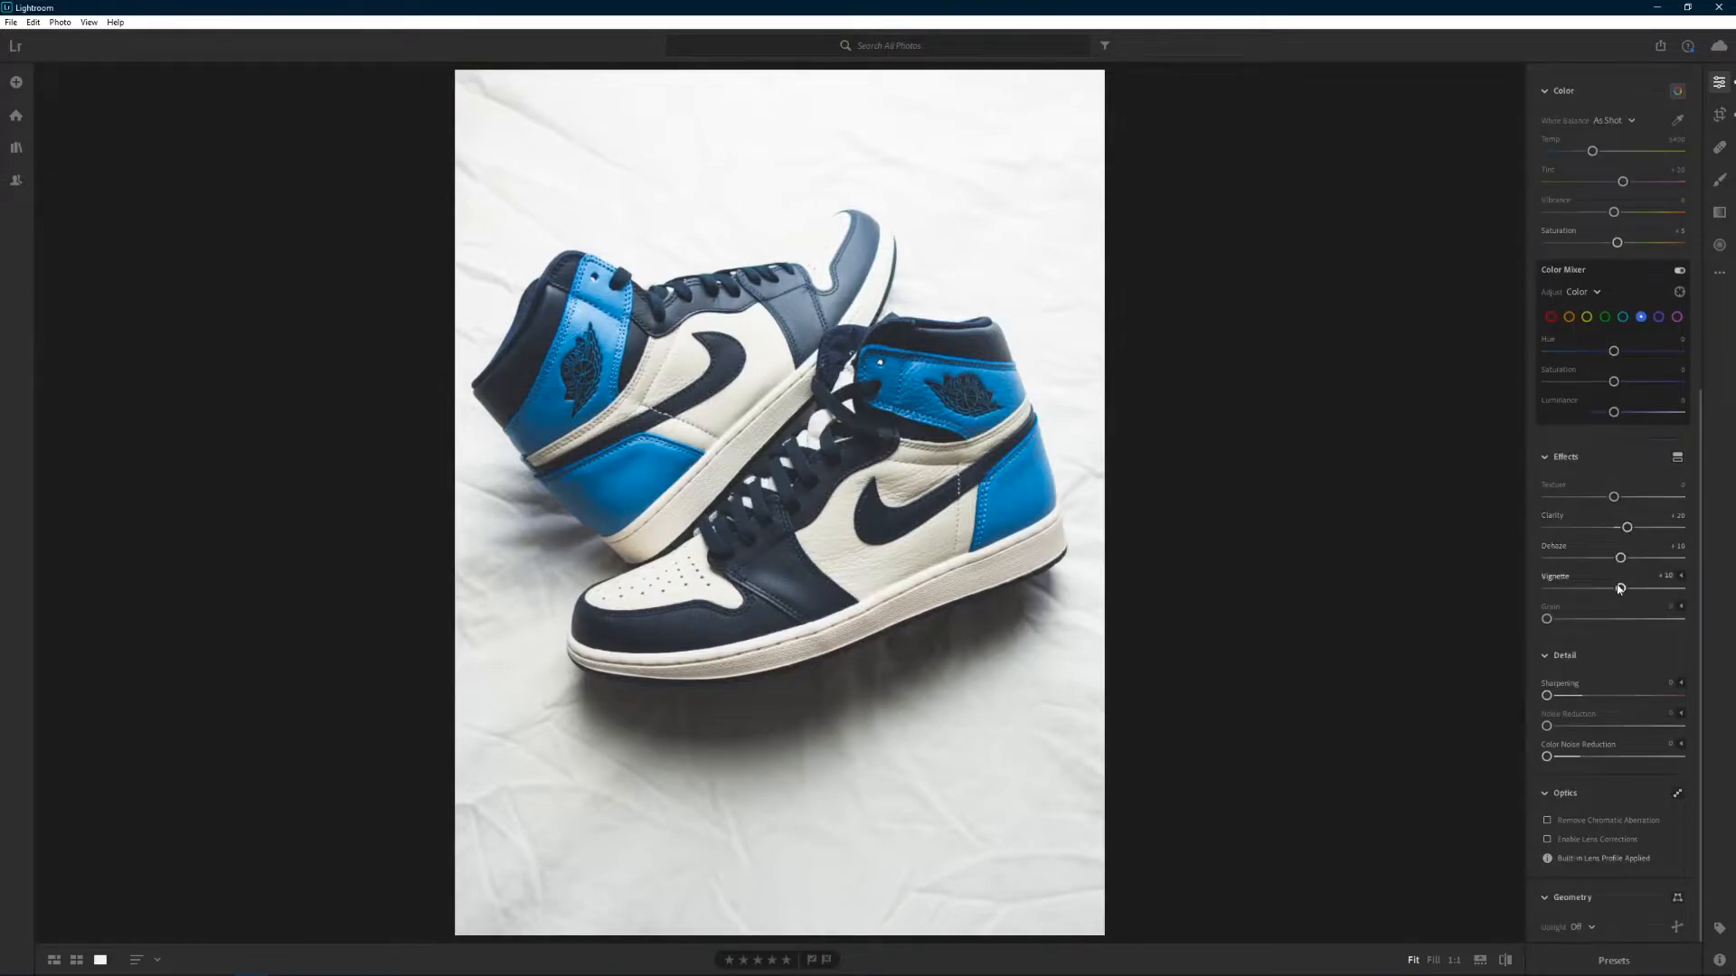
{"action": "left_click_drag", "start_coordinate": [1614, 498], "coordinate": [1627, 498]}
{"action": "scroll", "coordinate": [1603, 564], "scroll_direction": "up", "scroll_amount": 5}
Step: In the Color Mixer, fully desaturate red and orange and reduce the yellow saturation to about -50
{"action": "scroll", "coordinate": [1604, 564], "scroll_direction": "down", "scroll_amount": 4}
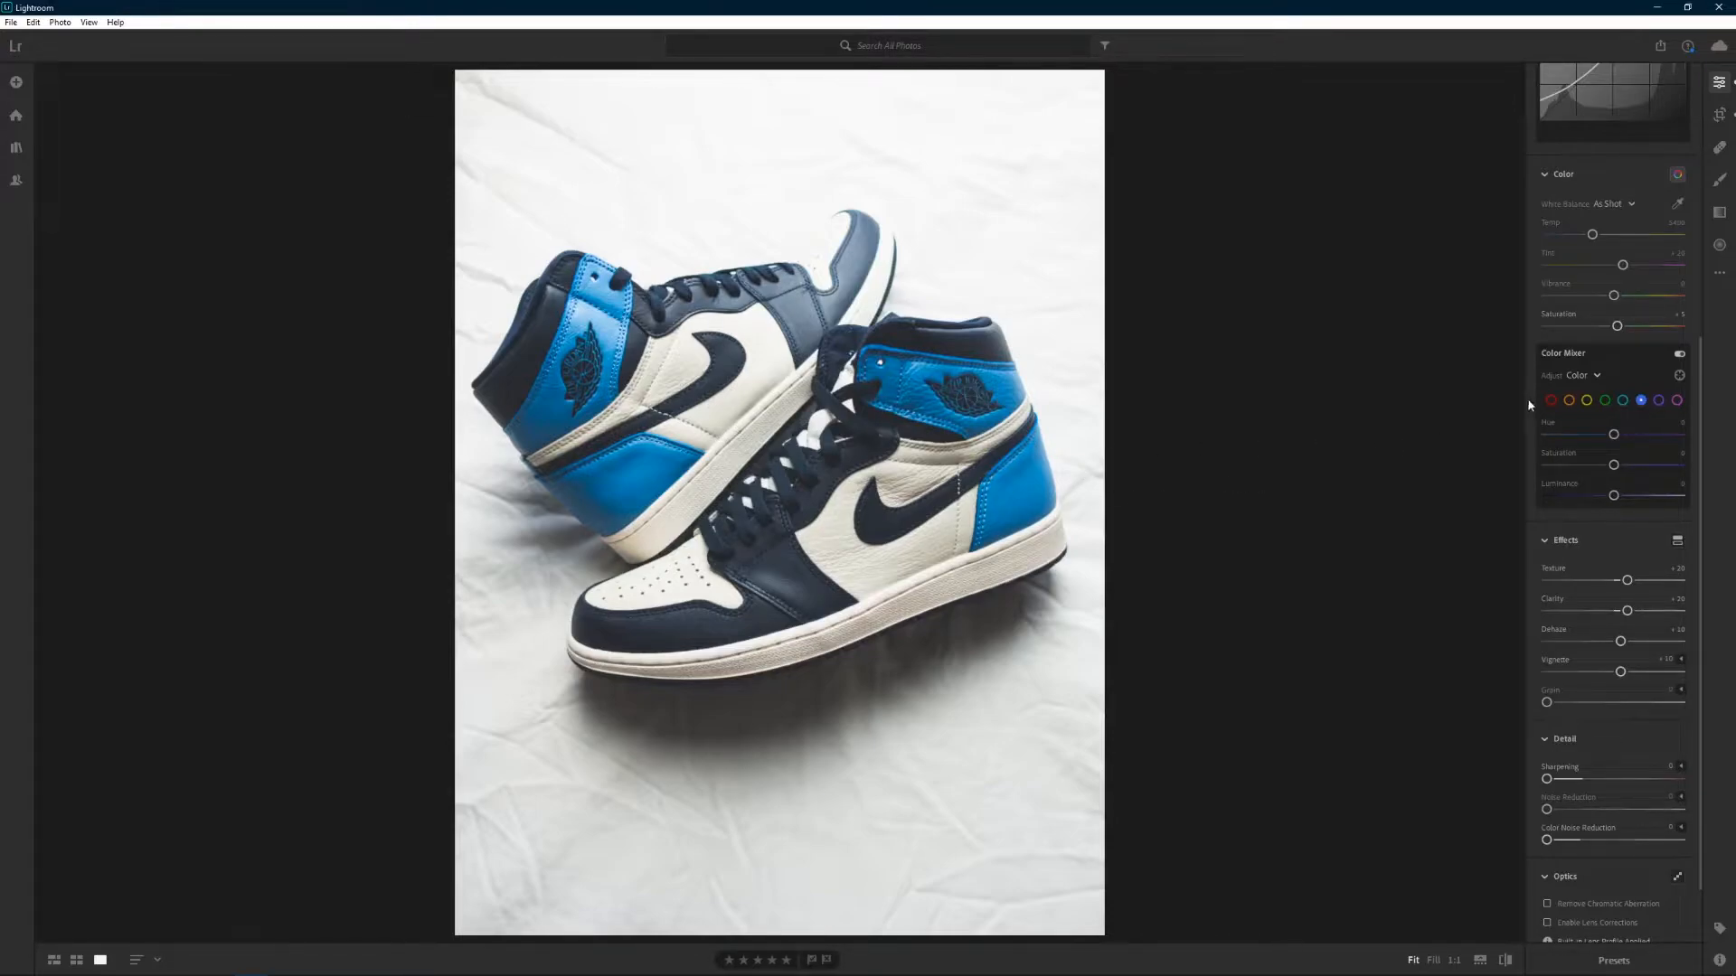
{"action": "left_click", "coordinate": [1549, 398]}
{"action": "left_click_drag", "start_coordinate": [1614, 465], "coordinate": [1466, 447]}
{"action": "left_click", "coordinate": [1569, 400]}
{"action": "left_click_drag", "start_coordinate": [1613, 464], "coordinate": [1544, 465]}
{"action": "left_click", "coordinate": [1587, 401]}
{"action": "left_click_drag", "start_coordinate": [1582, 467], "coordinate": [1579, 467]}
Step: In the Color Mixer, fully desaturate purple and set the magenta saturation to -100
{"action": "left_click", "coordinate": [1623, 400]}
{"action": "left_click", "coordinate": [1640, 400]}
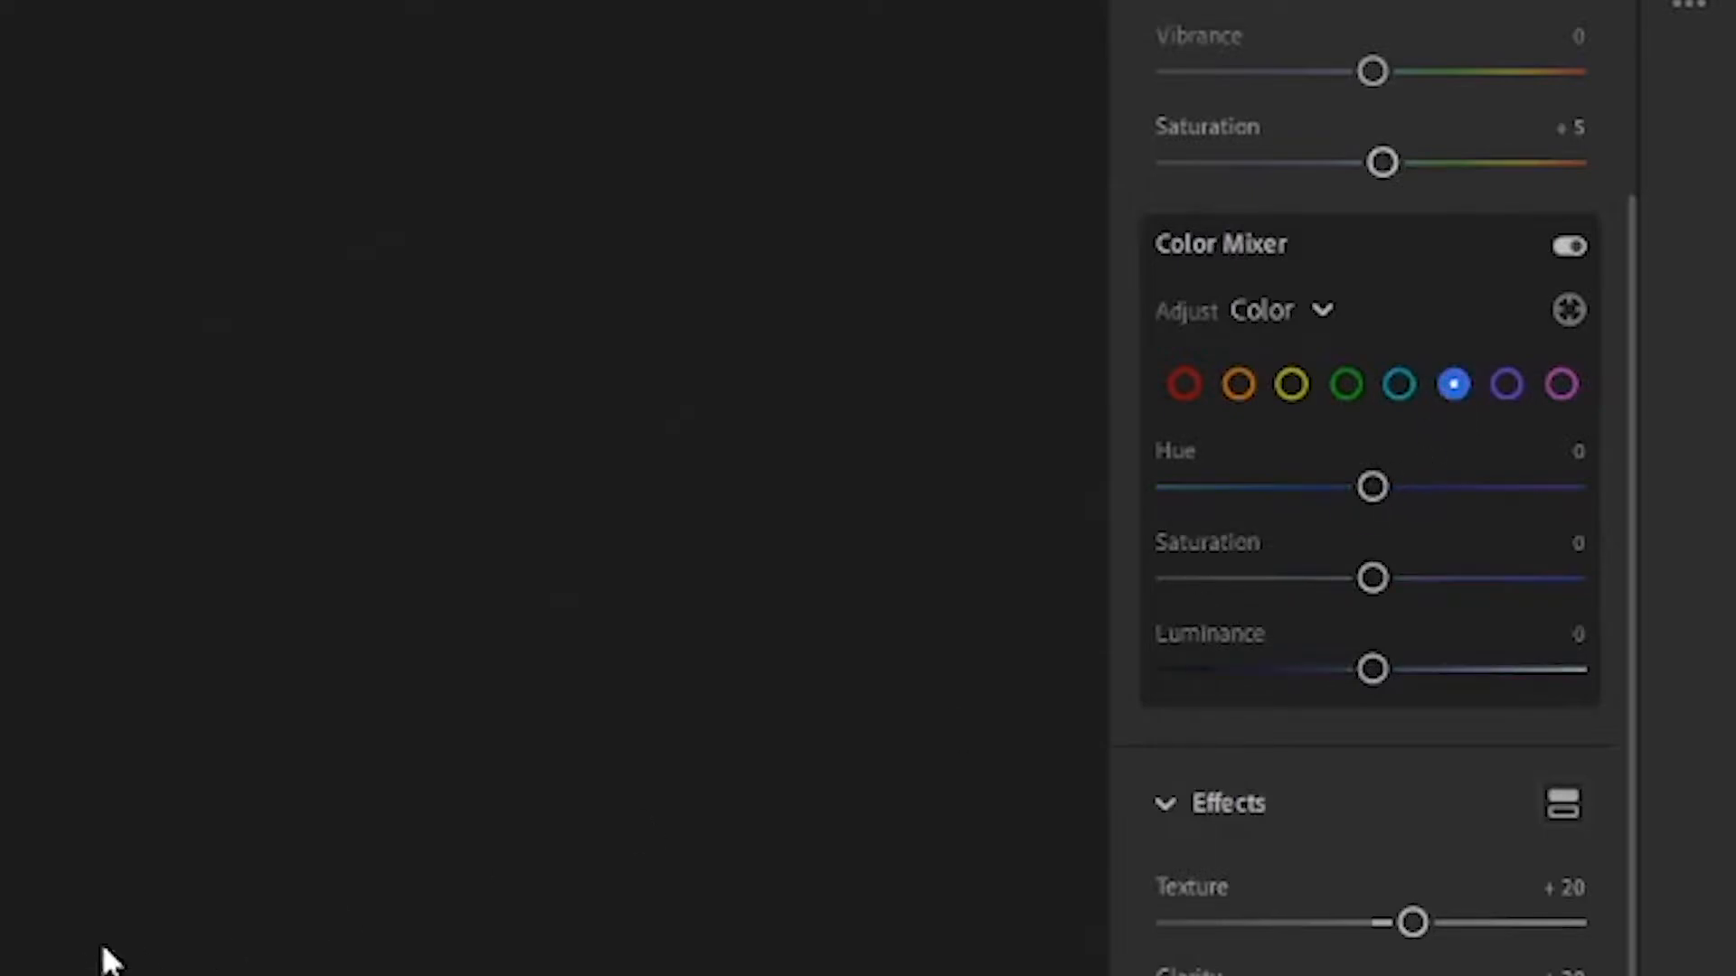
{"action": "left_click", "coordinate": [1507, 385]}
{"action": "left_click_drag", "start_coordinate": [1372, 580], "coordinate": [1168, 587]}
{"action": "left_click", "coordinate": [1564, 388]}
{"action": "left_click_drag", "start_coordinate": [1374, 579], "coordinate": [891, 574]}
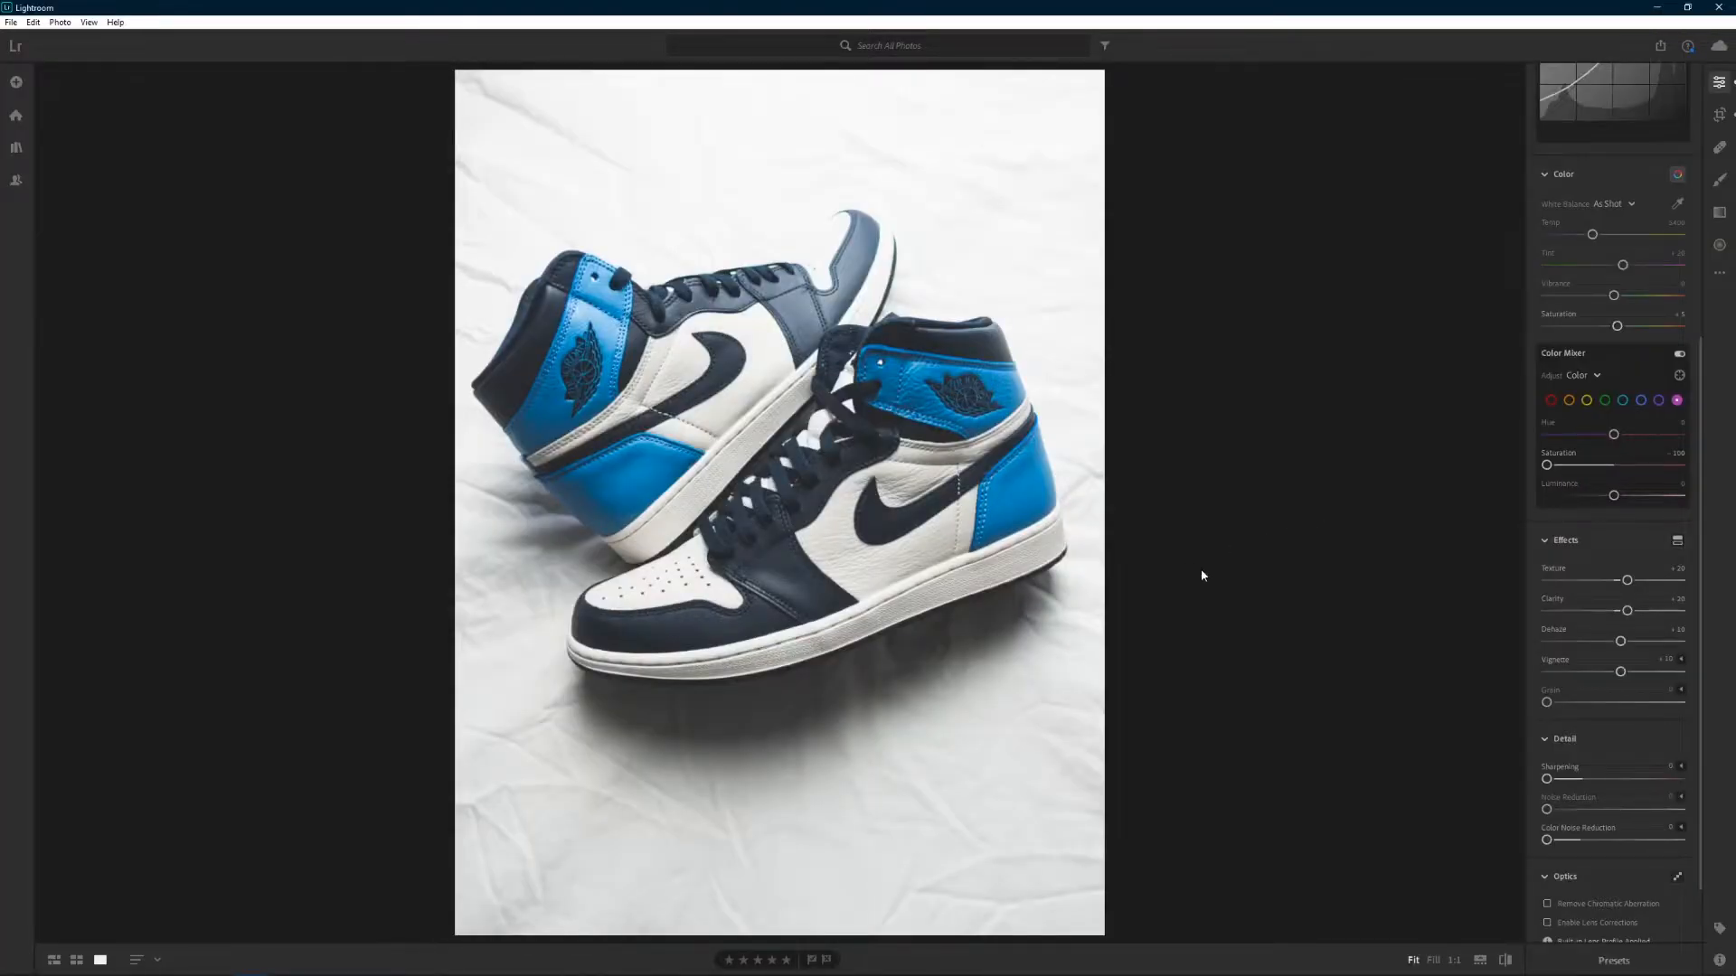
Step: Inspect the front shoe's leather and sole at 1:1, and compare the edited photo with the original
{"action": "left_click", "coordinate": [866, 535]}
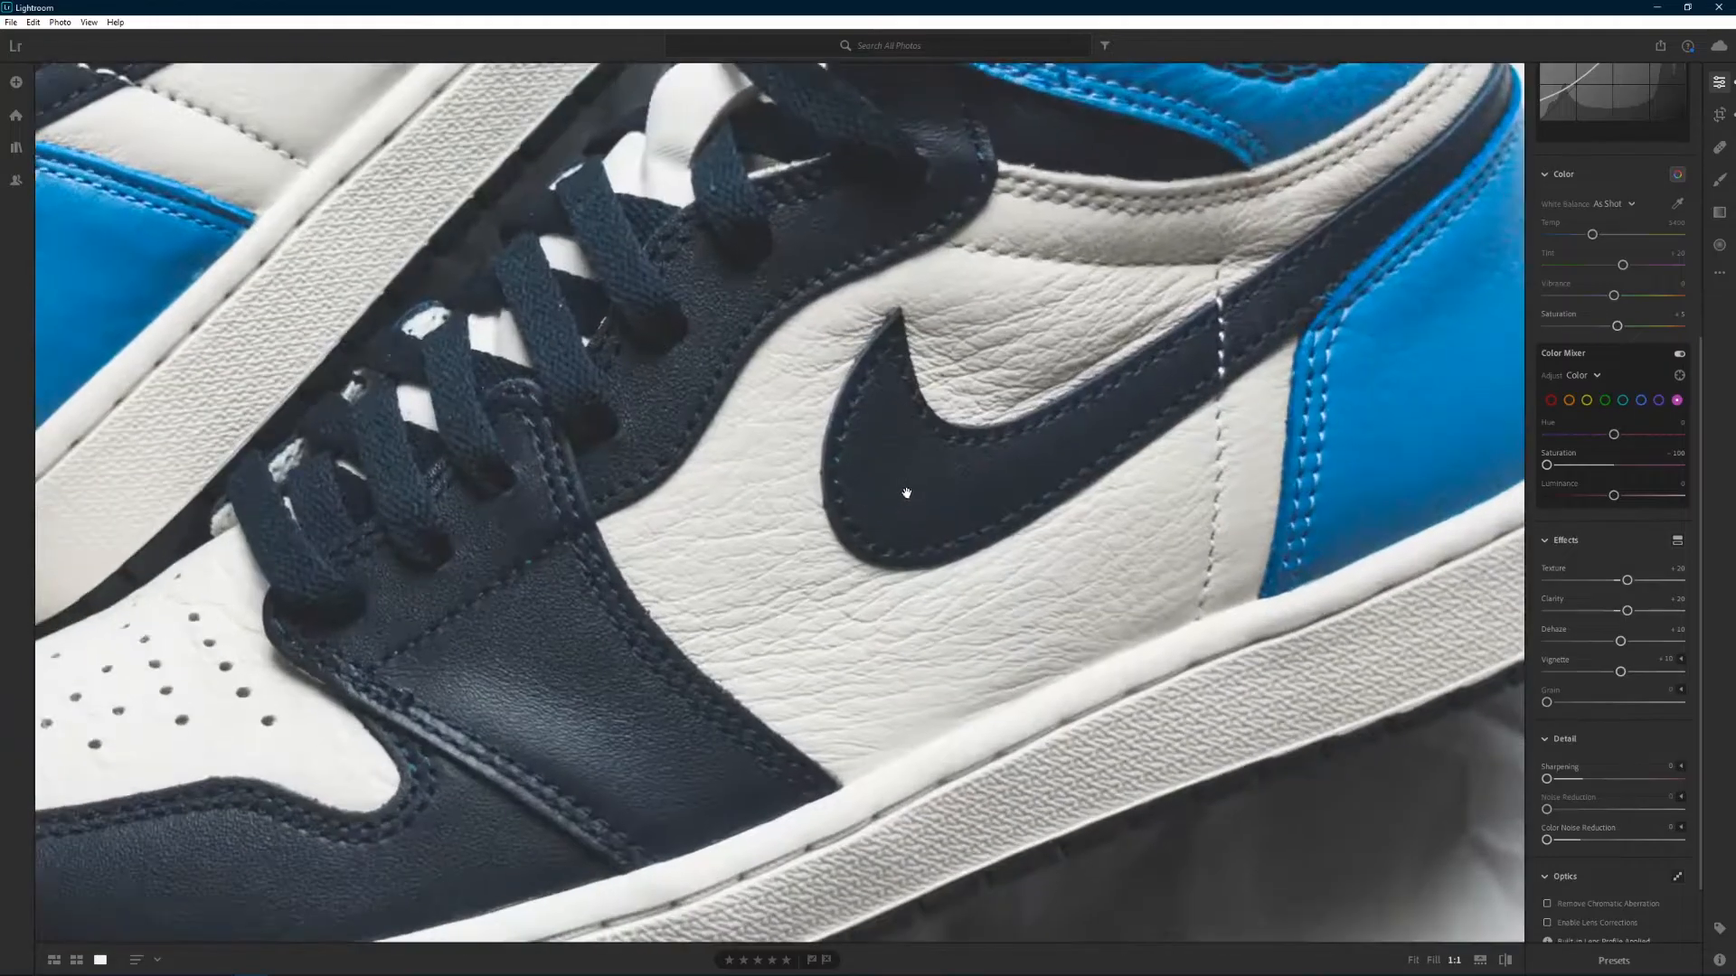
{"action": "left_click_drag", "start_coordinate": [1003, 309], "coordinate": [969, 499]}
{"action": "left_click_drag", "start_coordinate": [928, 658], "coordinate": [934, 480]}
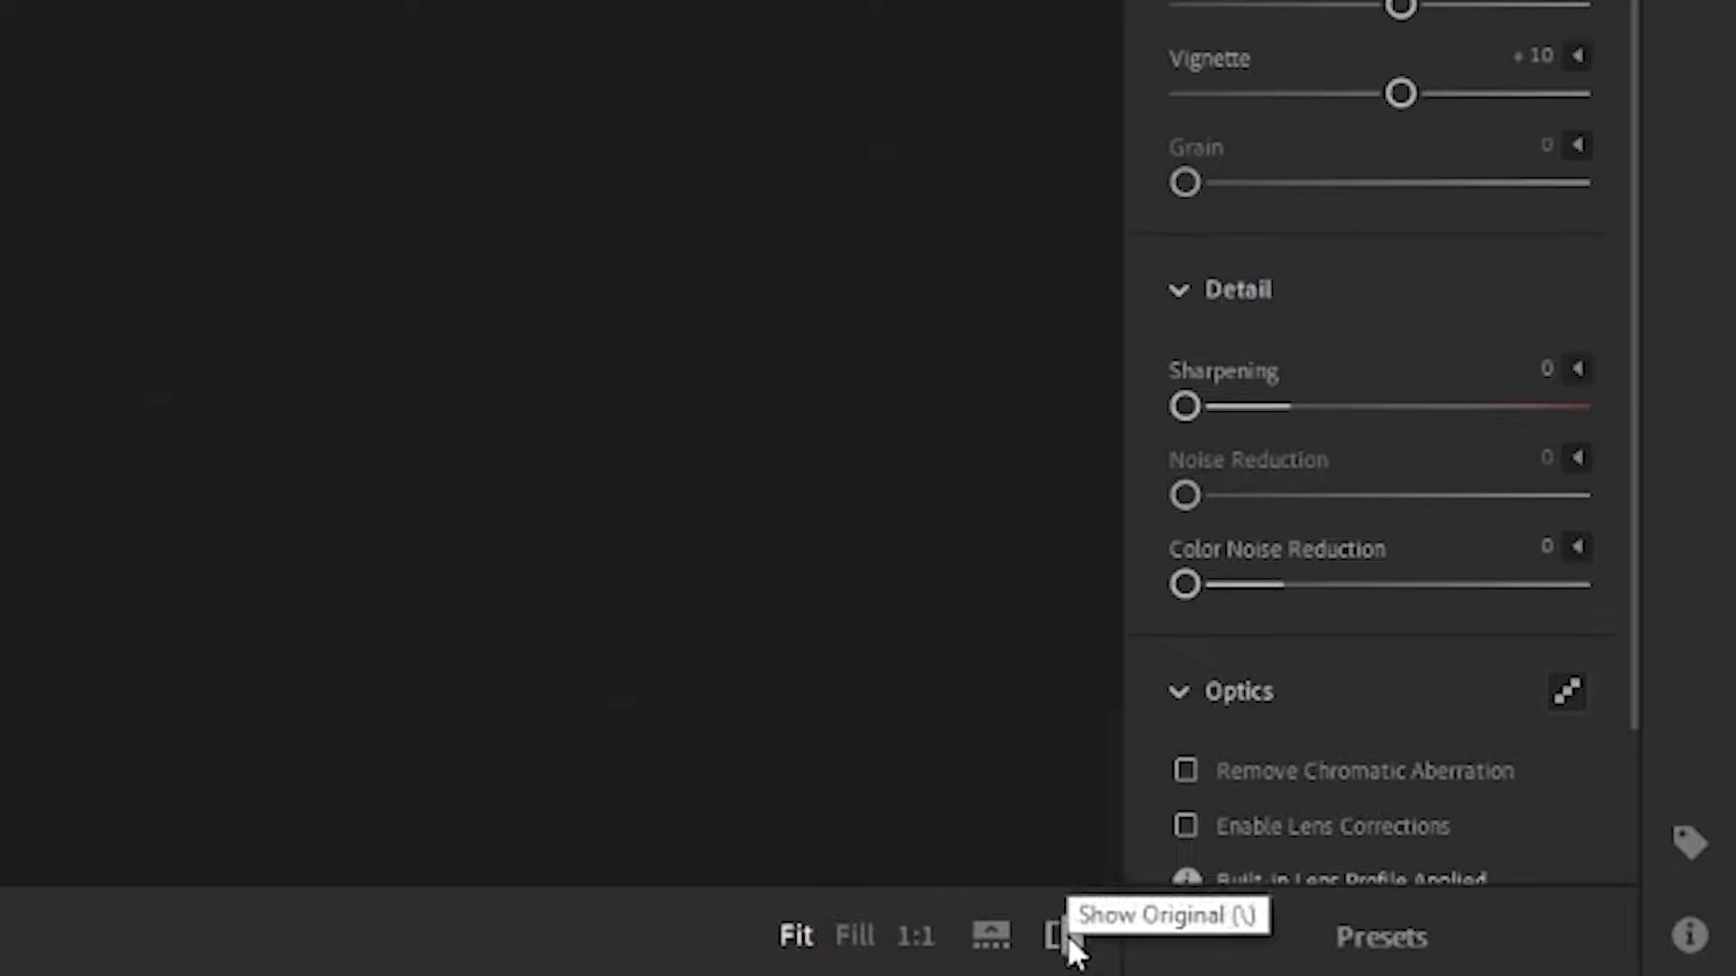
{"action": "left_click", "coordinate": [1057, 937]}
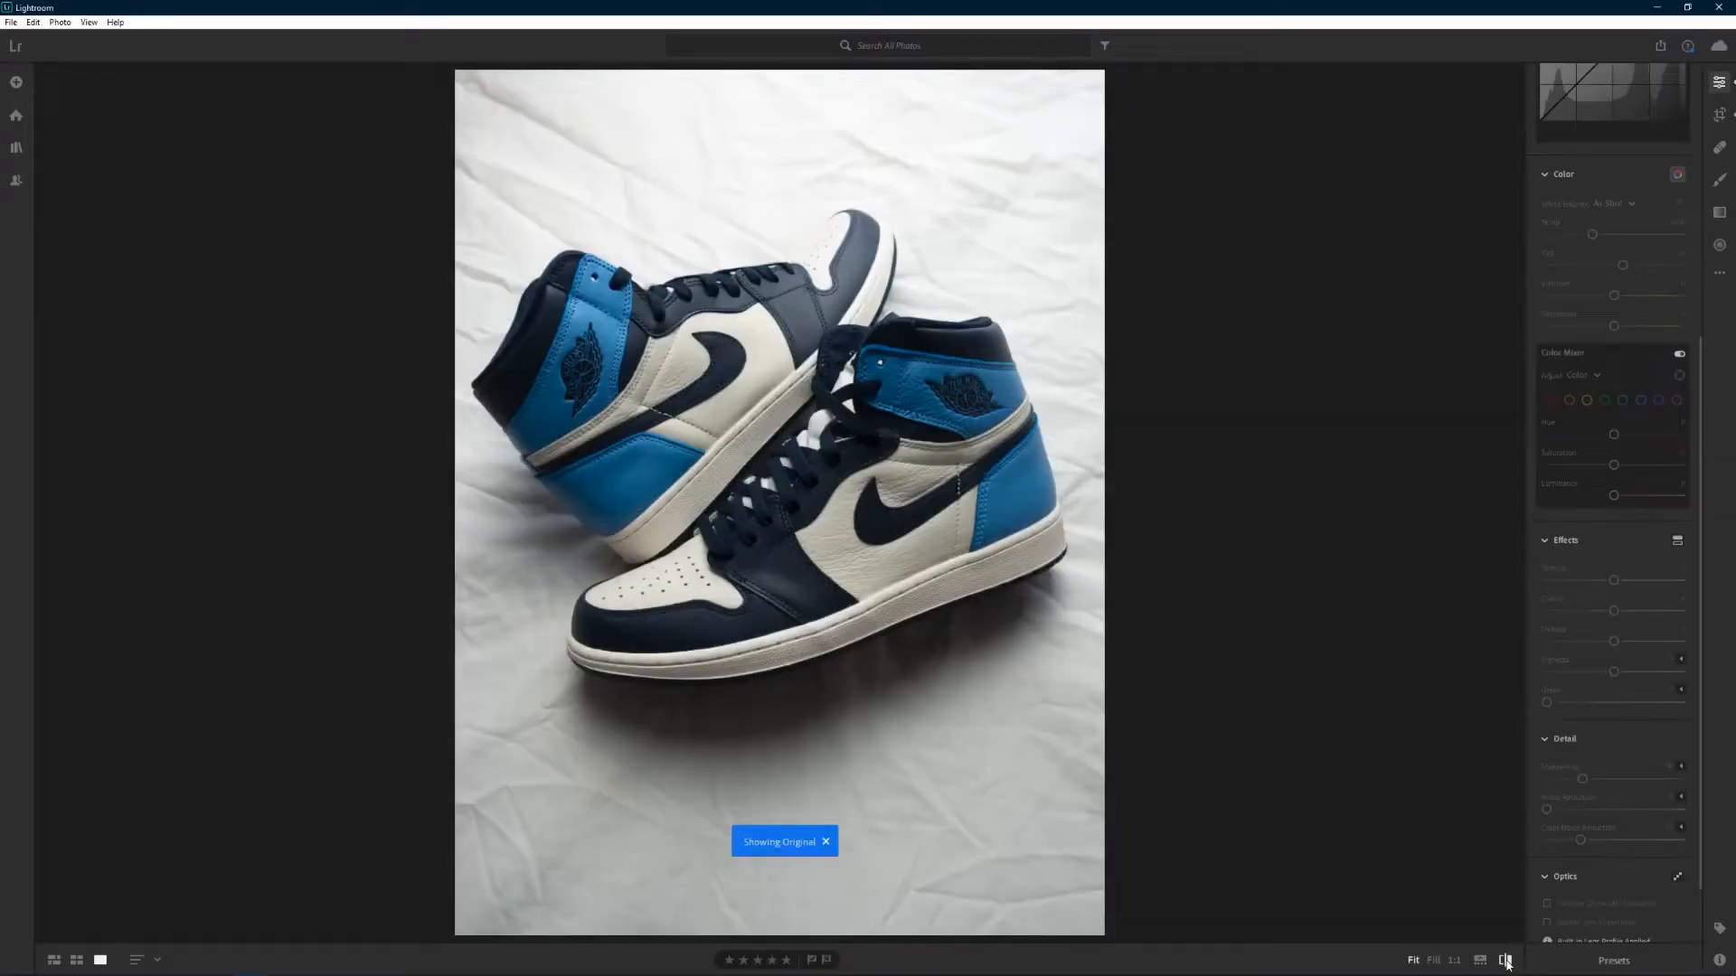
{"action": "left_click", "coordinate": [1506, 962]}
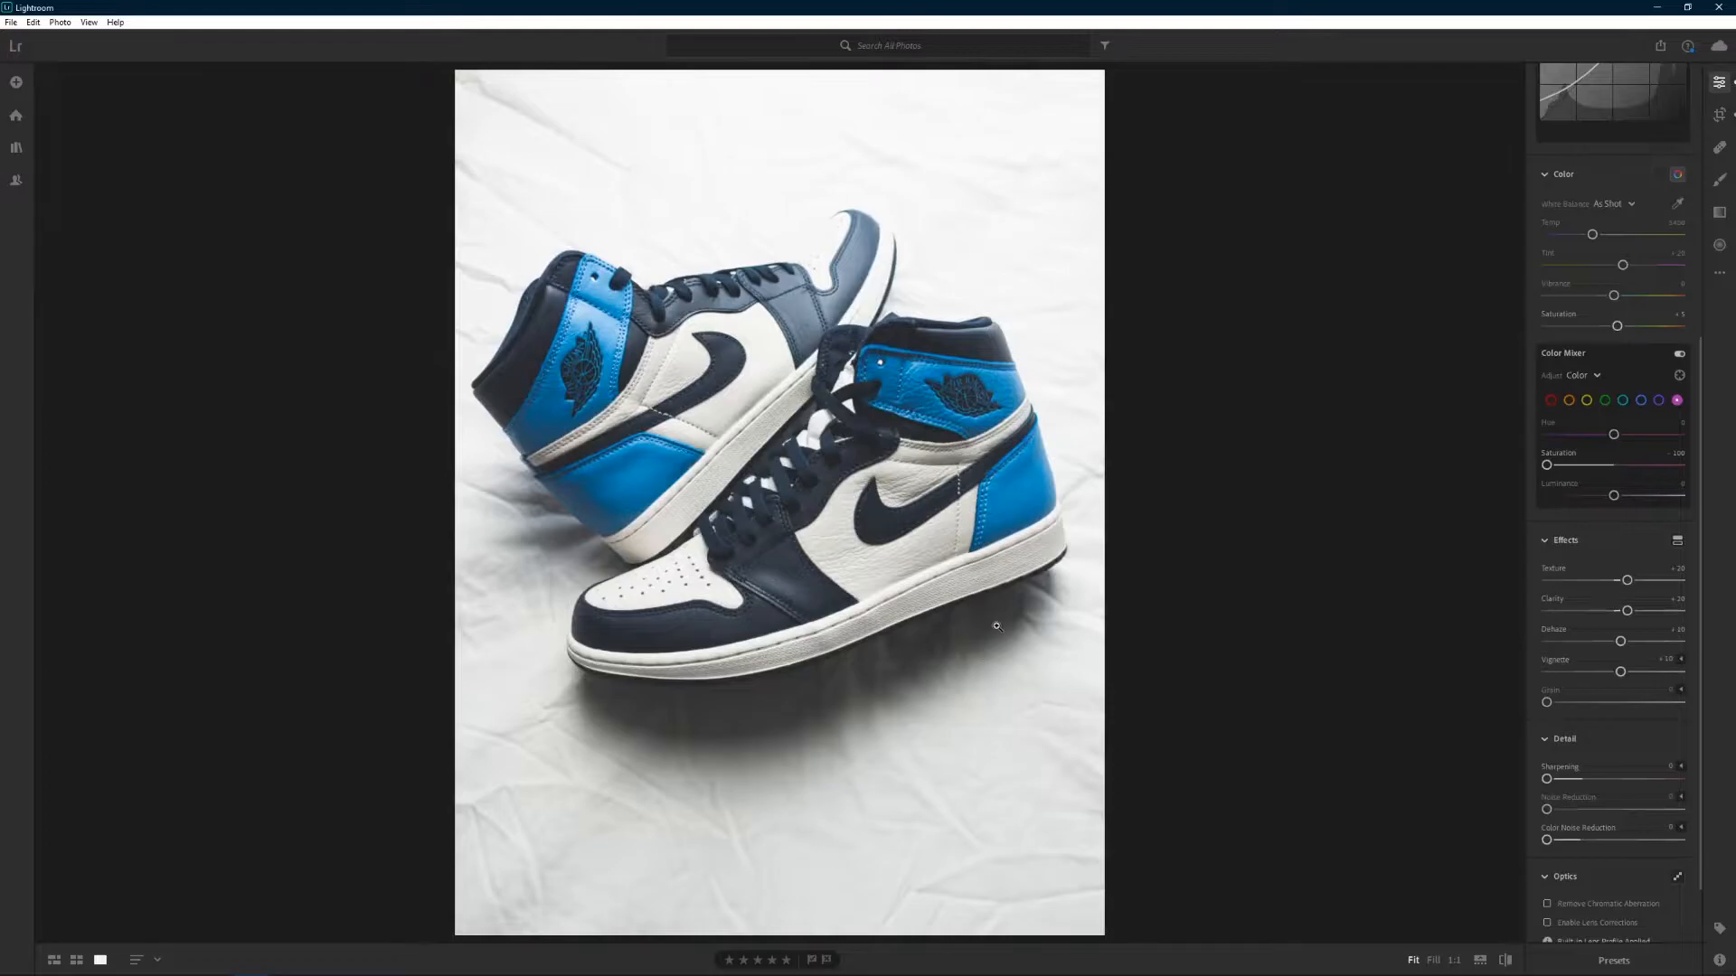
{"action": "left_click", "coordinate": [1505, 960]}
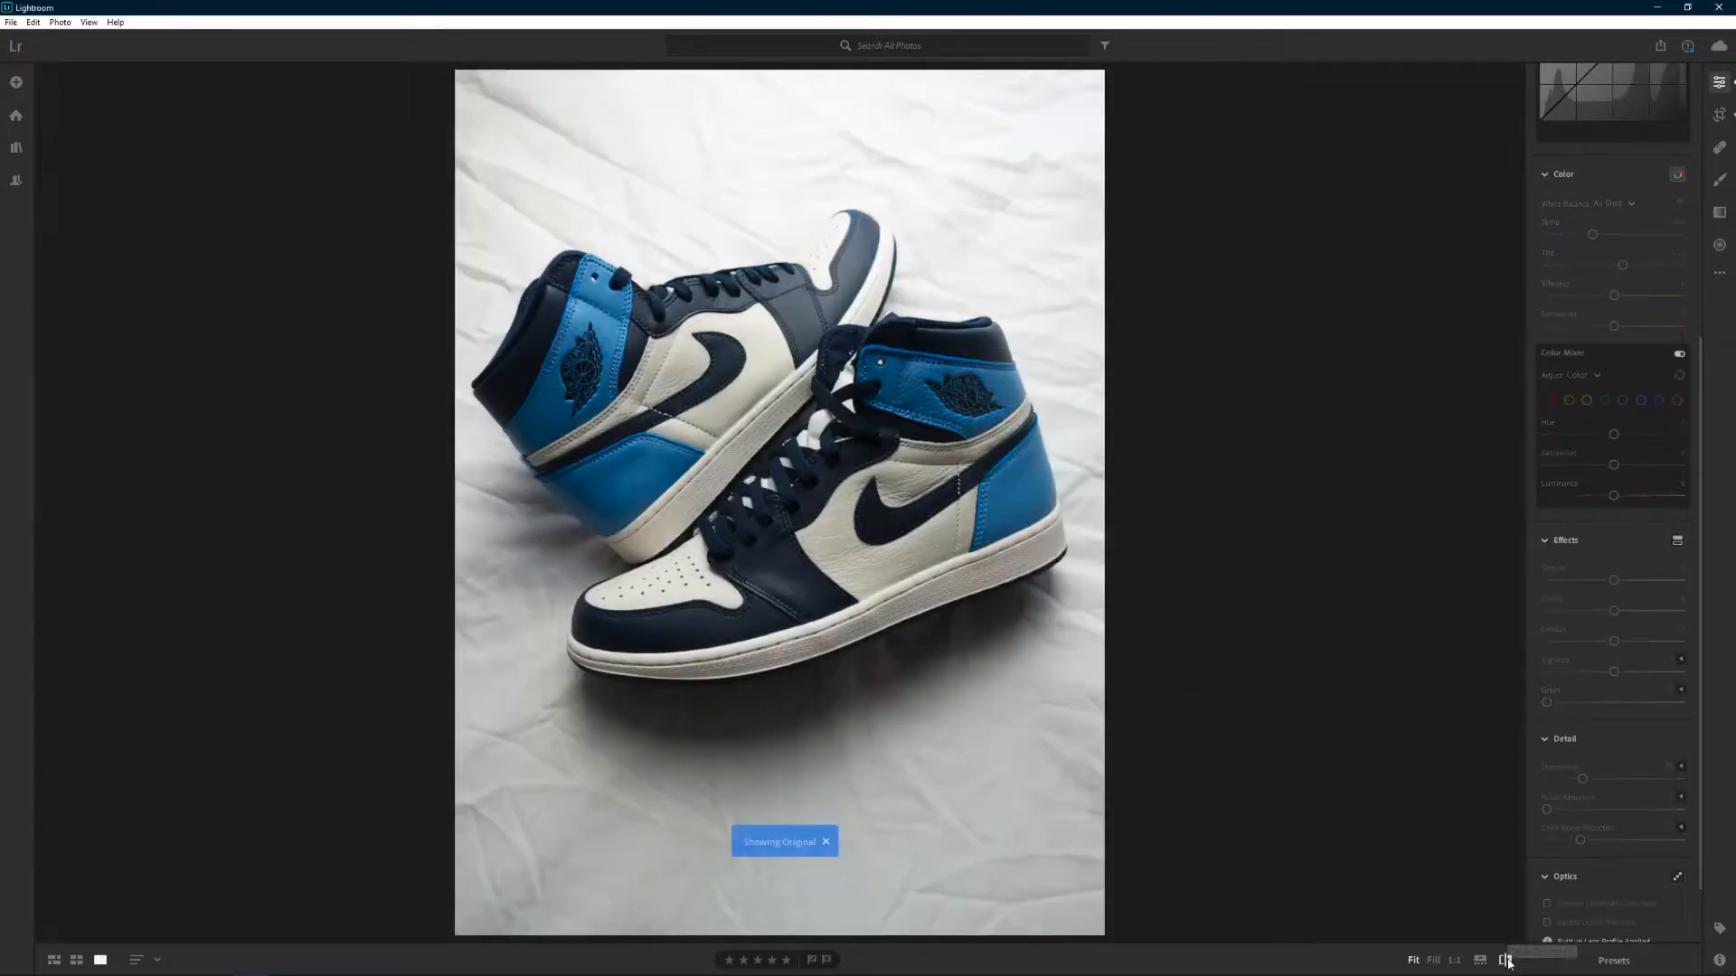
{"action": "left_click", "coordinate": [1506, 962]}
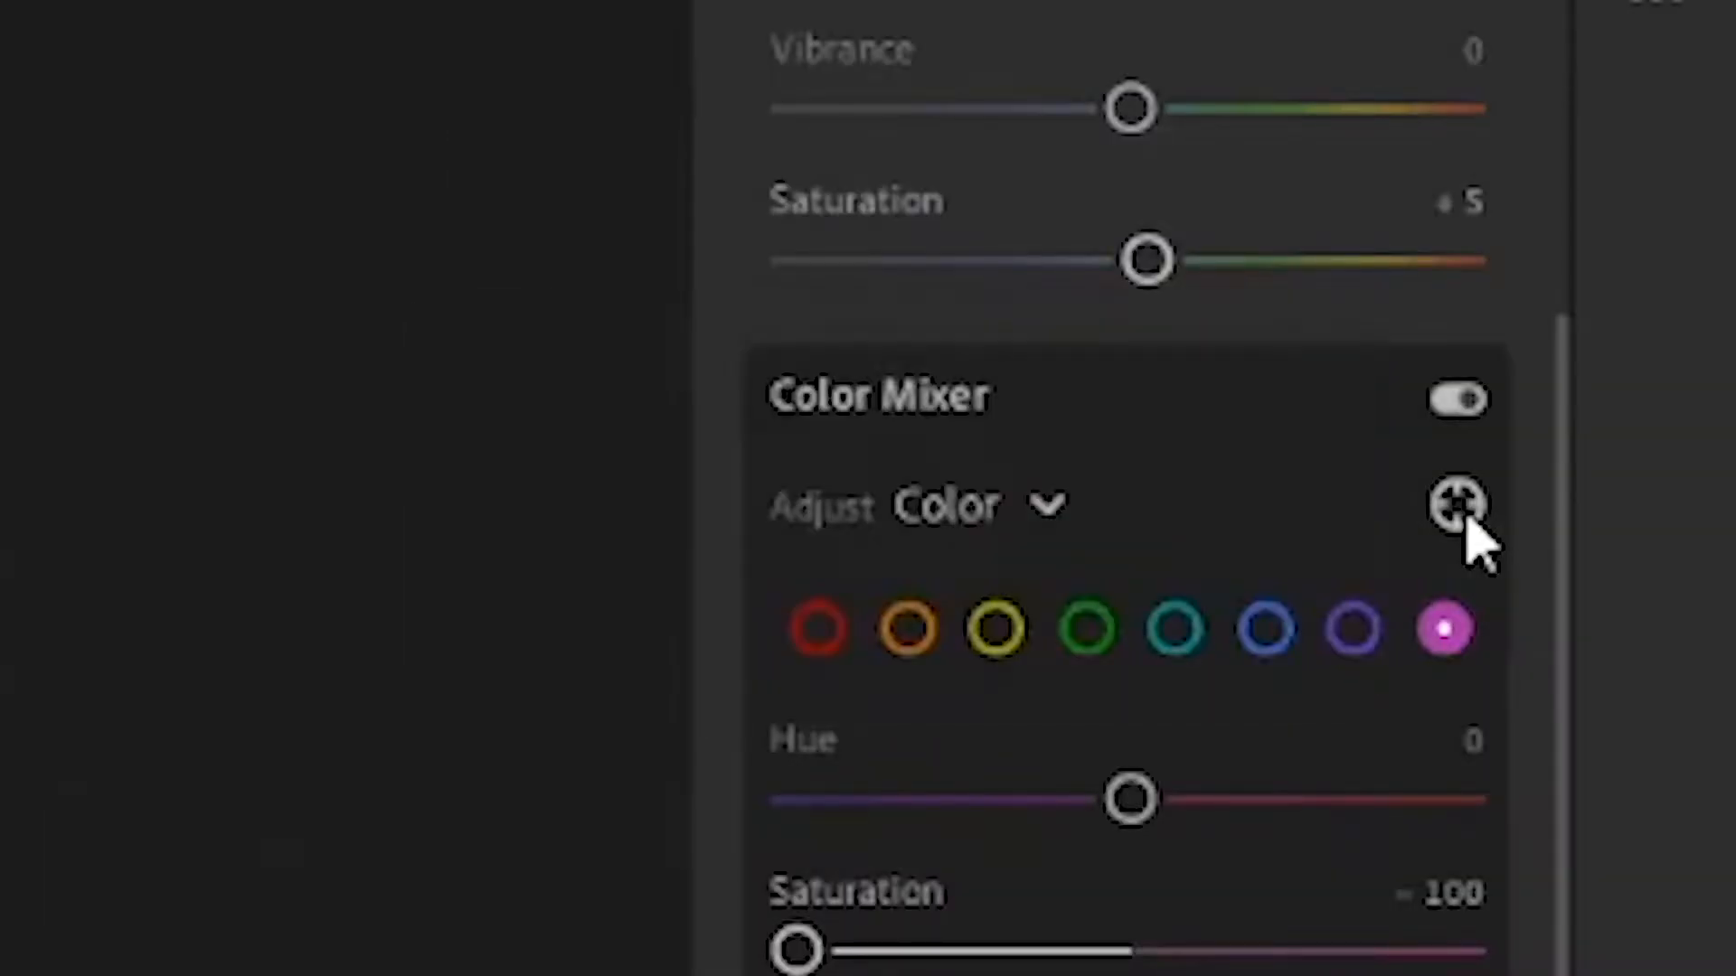
Step: Try shifting the hue of the blue heel panel with the Color Mixer's targeted adjustment tool, and undo the change
{"action": "left_click", "coordinate": [1467, 523]}
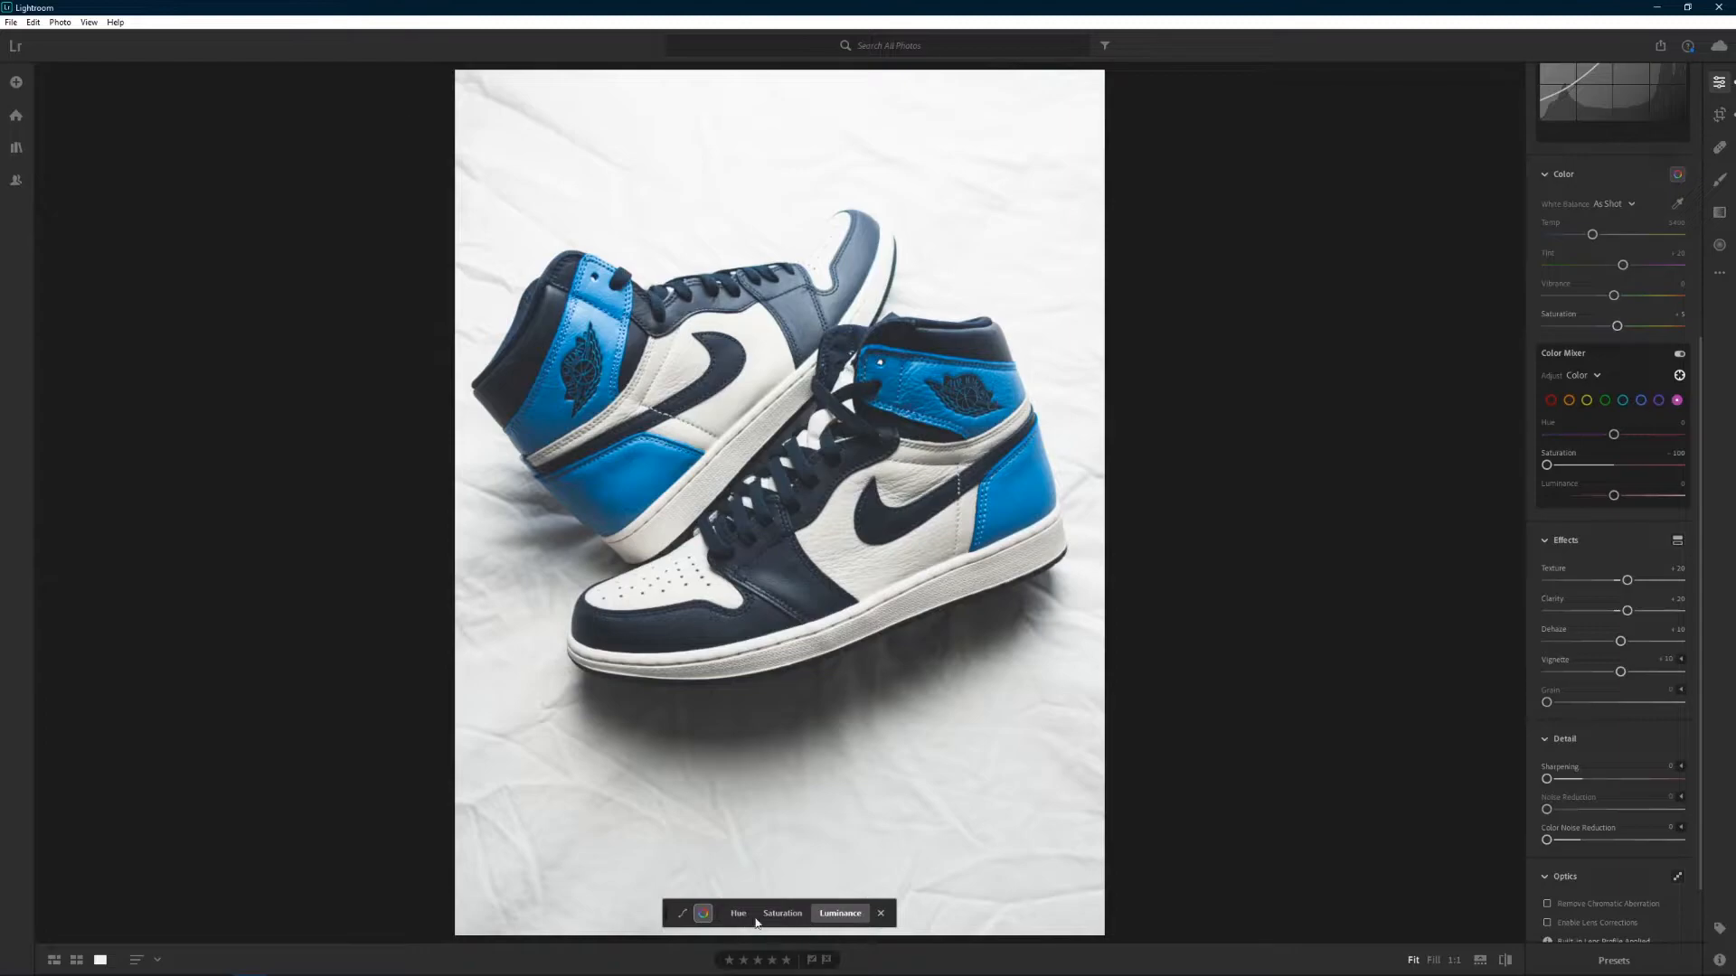
{"action": "left_click", "coordinate": [739, 915]}
{"action": "left_click_drag", "start_coordinate": [1015, 517], "coordinate": [1082, 505]}
{"action": "key", "text": "ctrl+z"}
Step: Try a targeted saturation adjustment on the white leather, and raise the blue luminance to +10 on the heel panel
{"action": "left_click", "coordinate": [782, 913]}
{"action": "left_click_drag", "start_coordinate": [887, 550], "coordinate": [922, 550]}
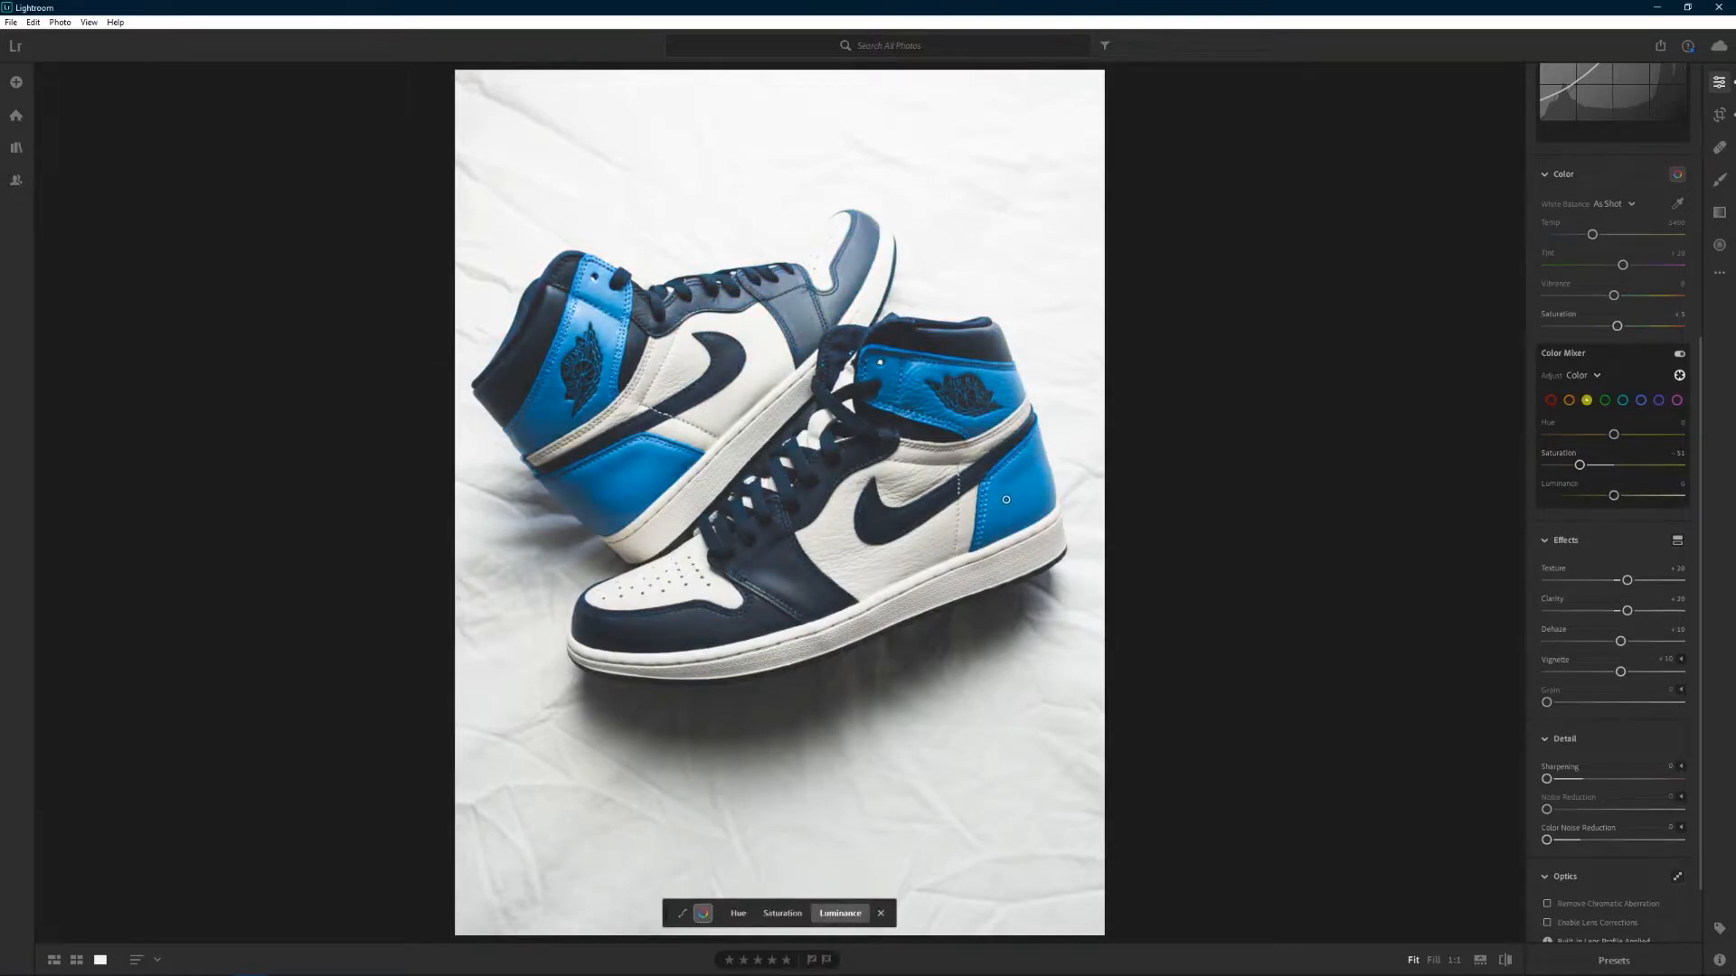
{"action": "mouse_move", "coordinate": [1006, 500]}
{"action": "left_mouse_down"}
{"action": "mouse_move", "coordinate": [1058, 505]}
{"action": "mouse_move", "coordinate": [998, 506]}
{"action": "mouse_move", "coordinate": [1015, 499]}
{"action": "left_mouse_up"}
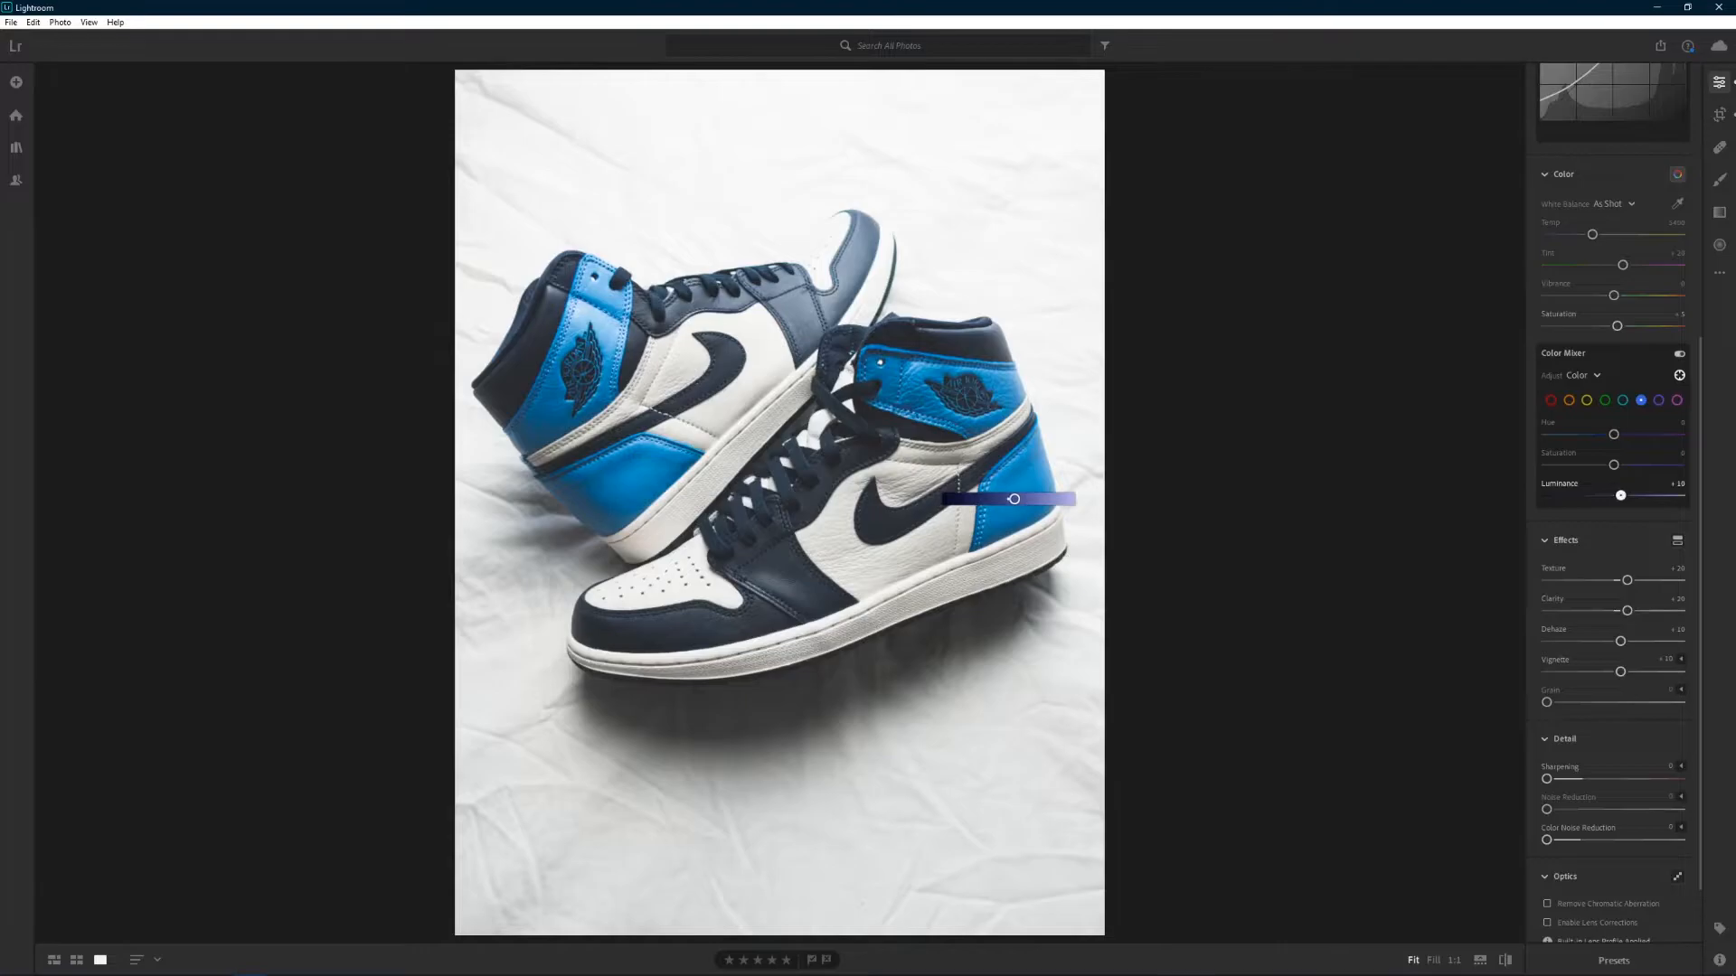
{"action": "scroll", "coordinate": [1598, 376], "scroll_direction": "up", "scroll_amount": 4}
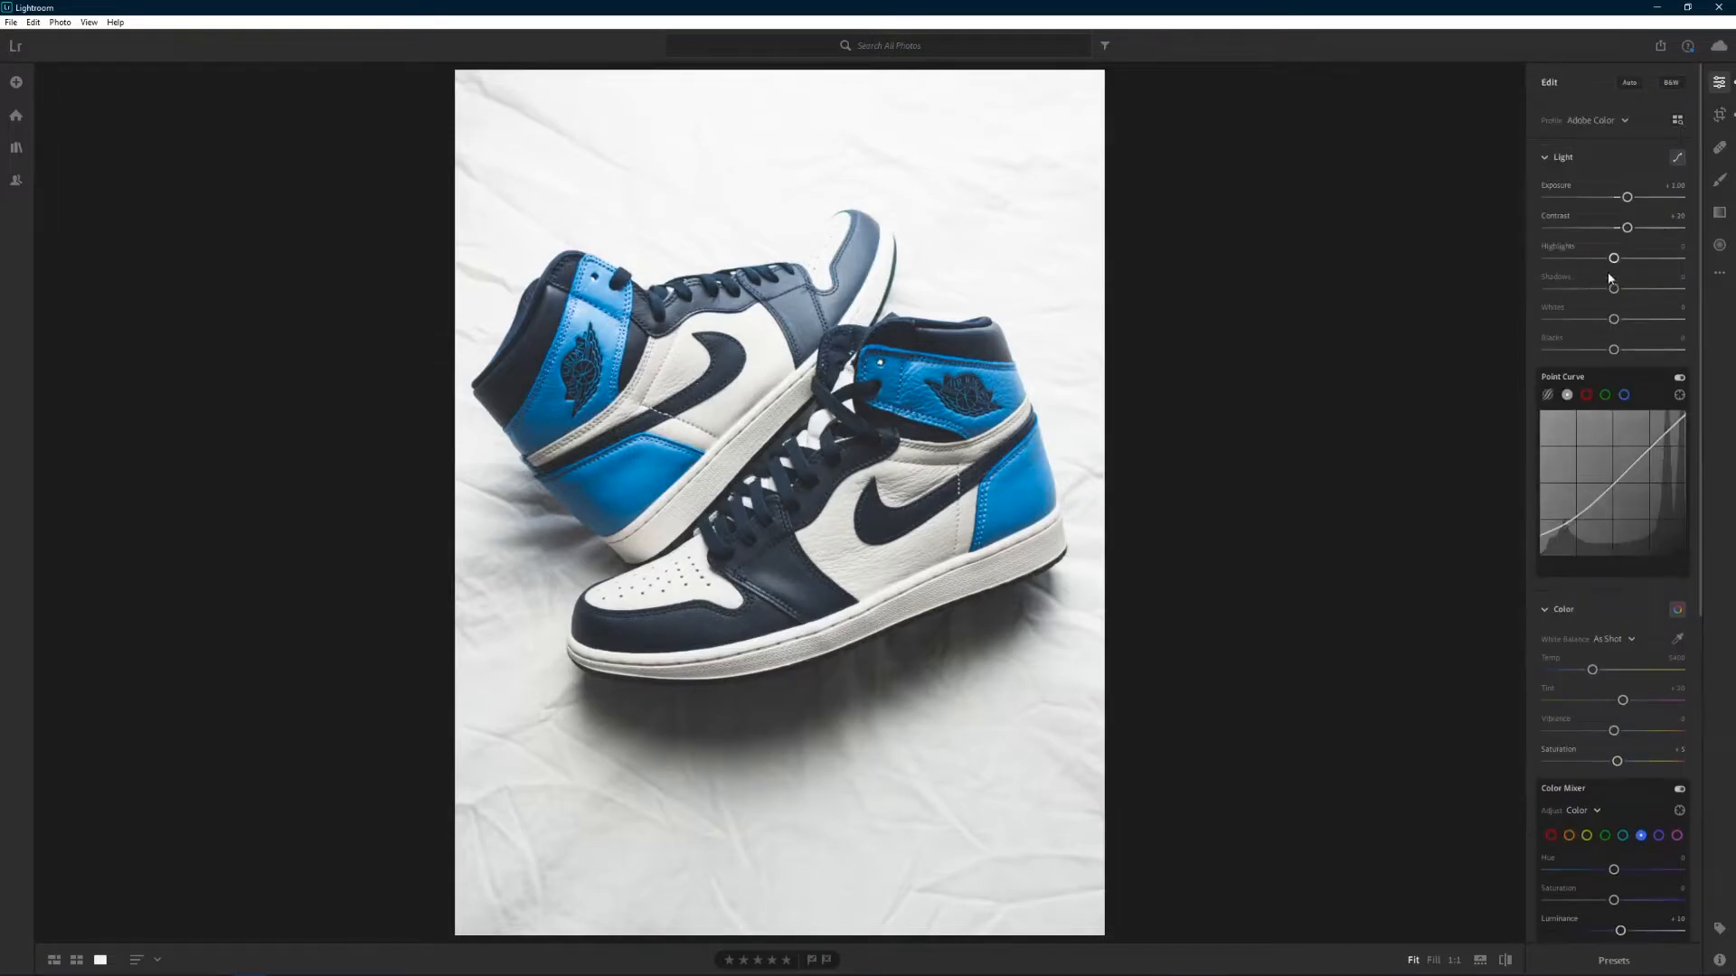
{"action": "scroll", "coordinate": [1598, 408], "scroll_direction": "down", "scroll_amount": 4}
{"action": "scroll", "coordinate": [1606, 452], "scroll_direction": "up", "scroll_amount": 8}
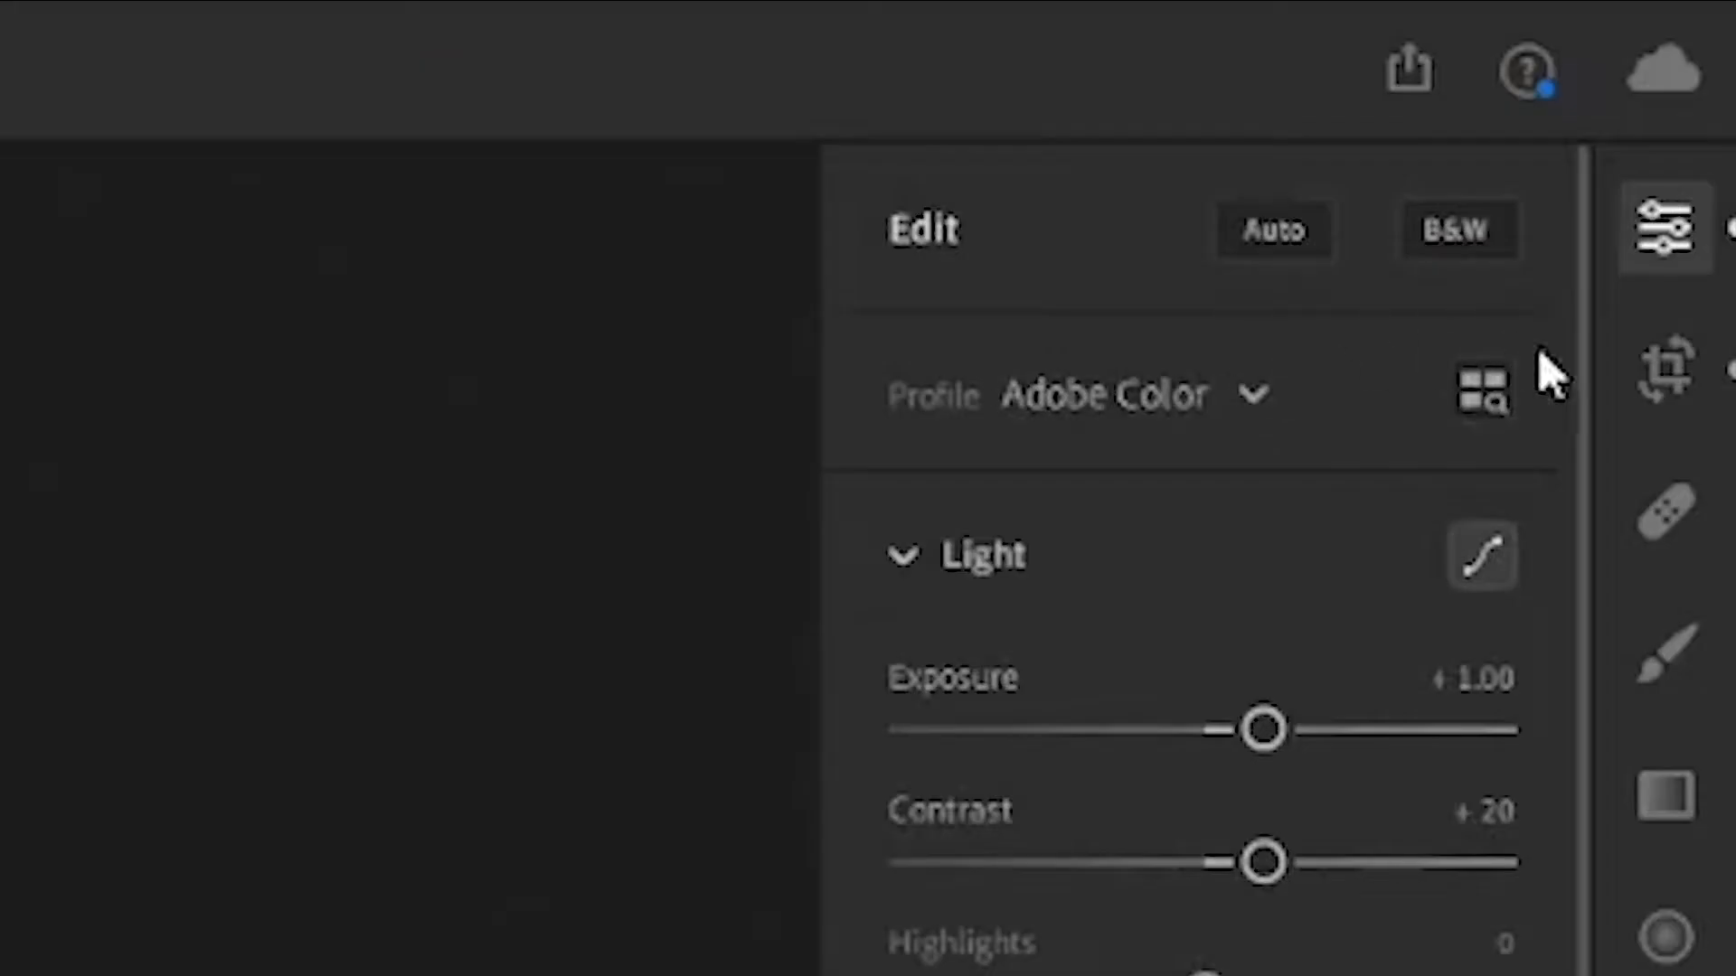
Step: Crop the photo to the 4 x 5 / 8 x 10 aspect ratio, repositioning it vertically so both shoes sit centered in the frame
{"action": "left_click", "coordinate": [1671, 387]}
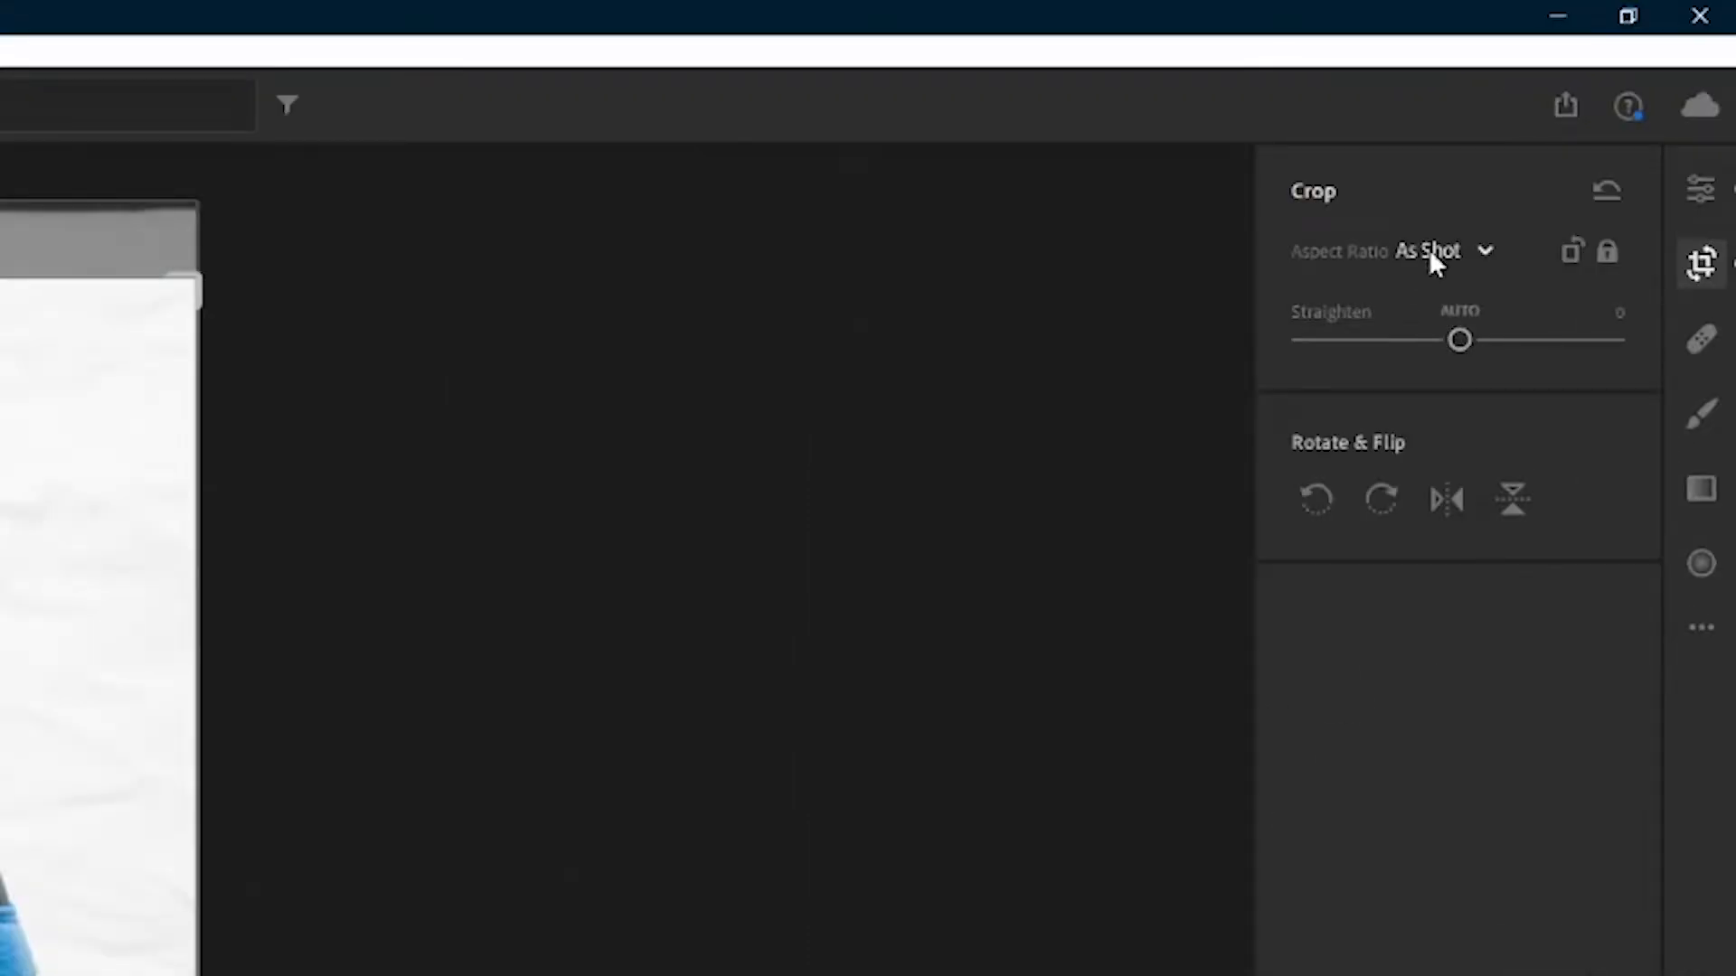
{"action": "left_click", "coordinate": [1428, 248]}
{"action": "left_click", "coordinate": [1452, 490]}
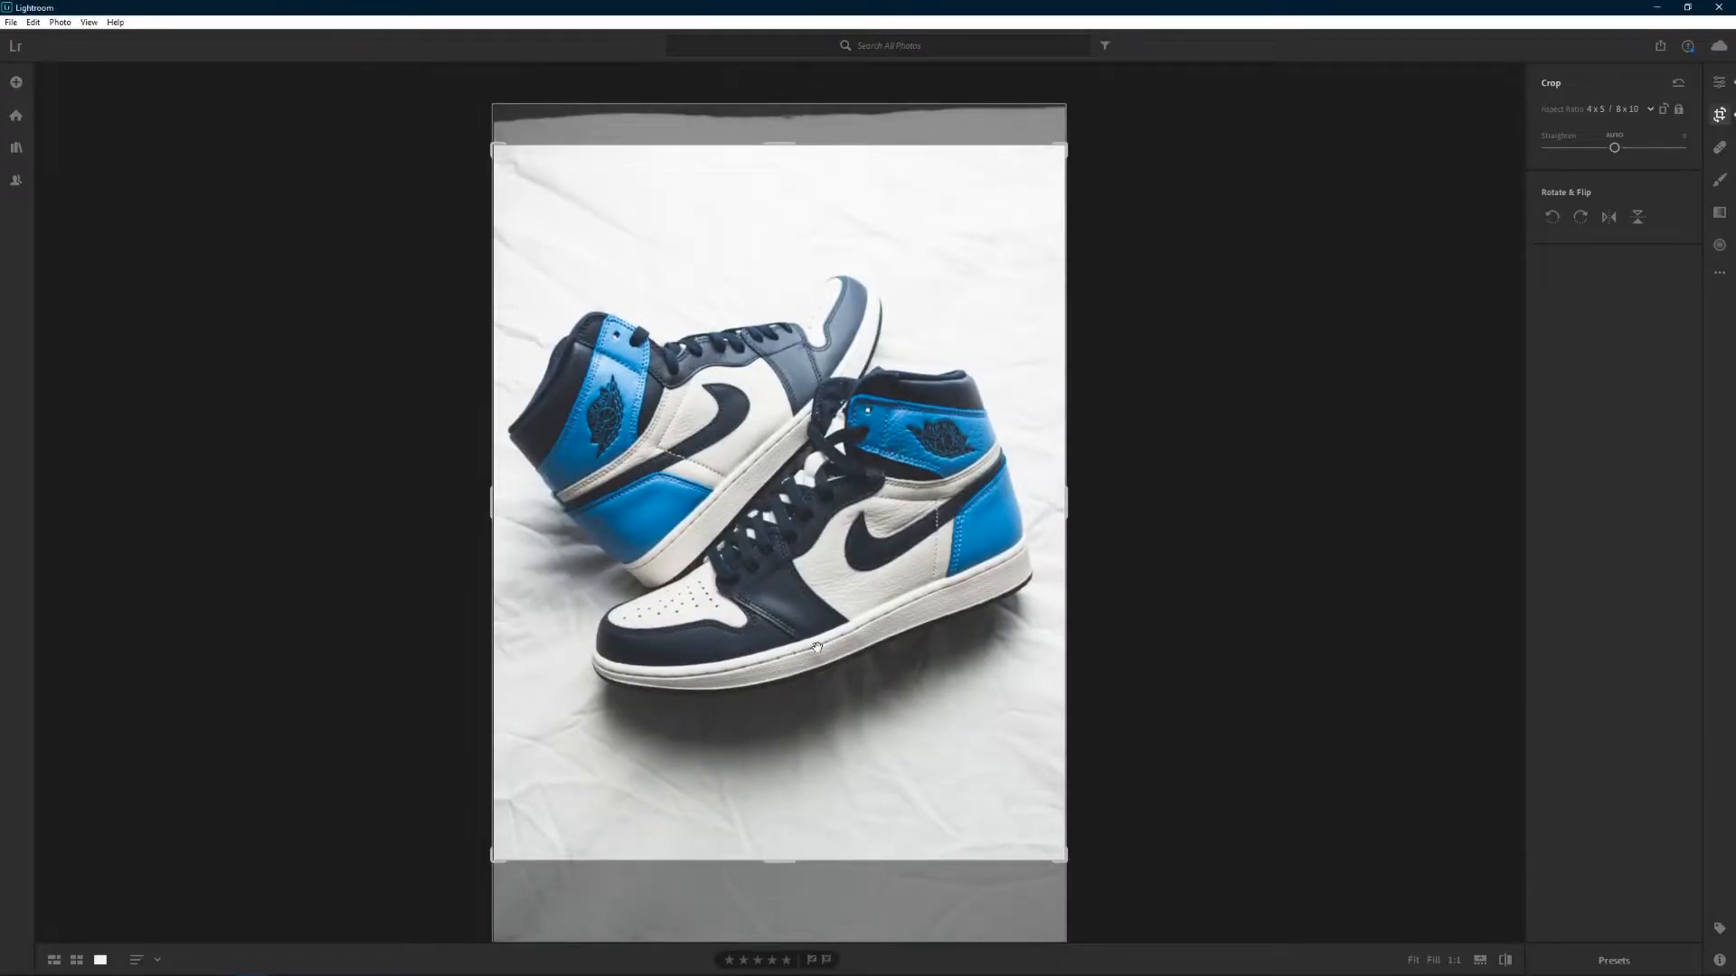
{"action": "left_click_drag", "start_coordinate": [873, 751], "coordinate": [838, 538]}
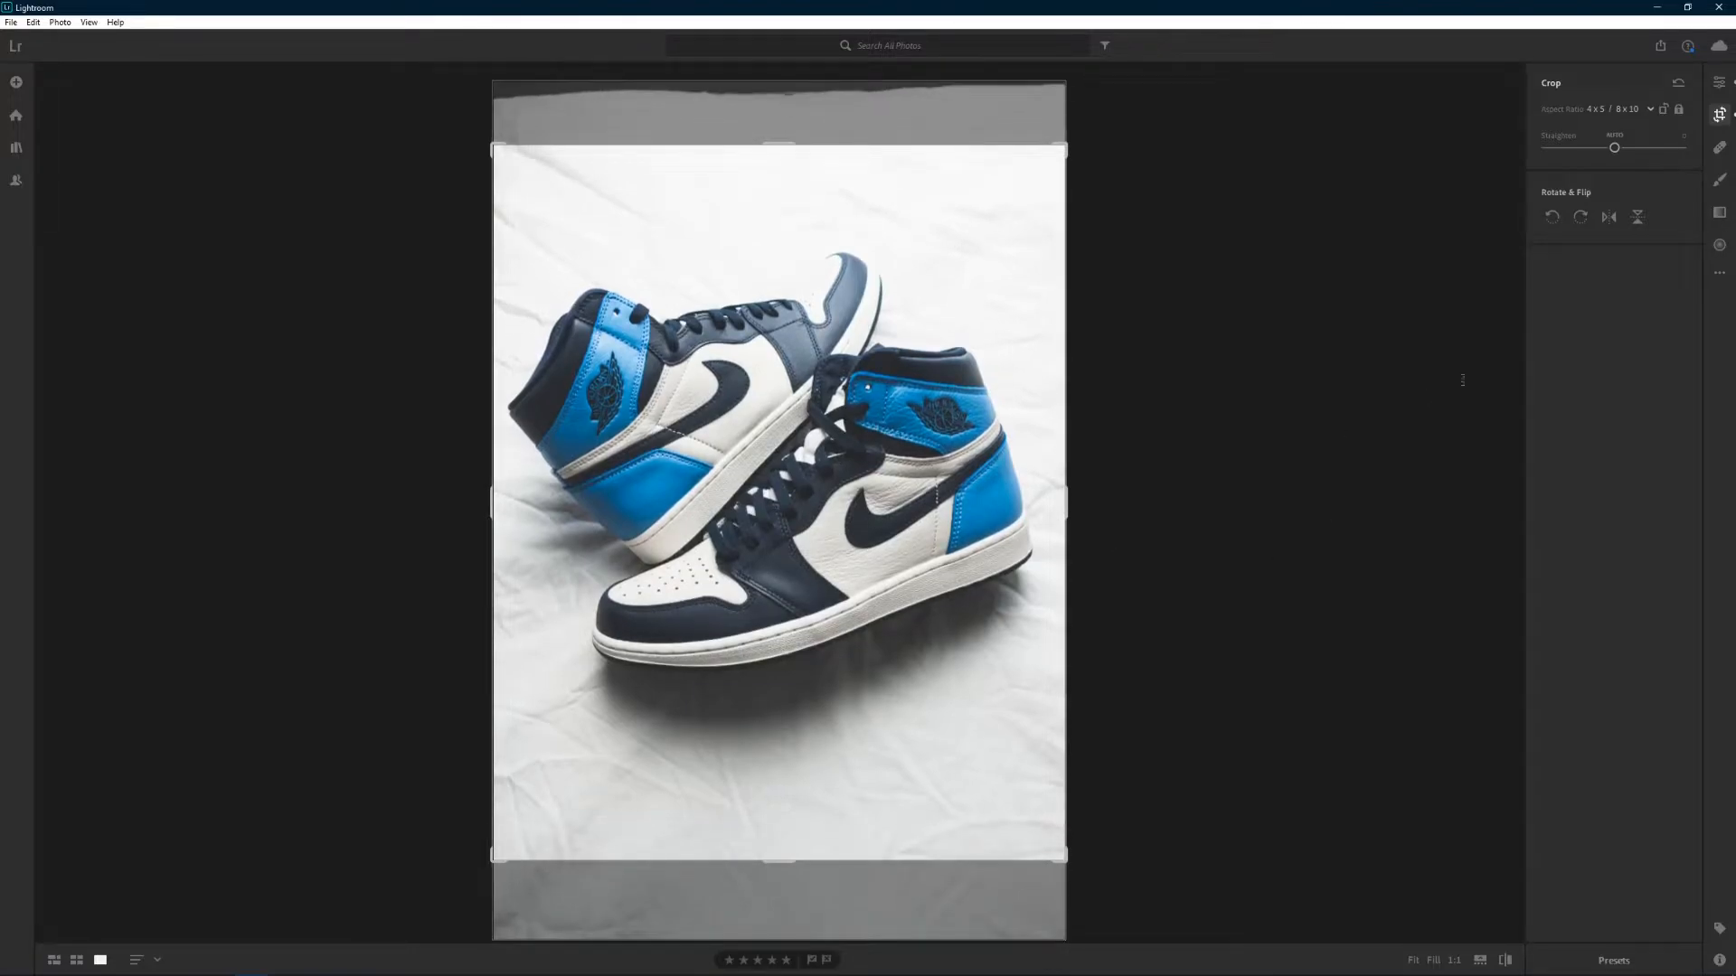
{"action": "mouse_move", "coordinate": [909, 390]}
{"action": "left_mouse_down"}
{"action": "mouse_move", "coordinate": [921, 426]}
{"action": "mouse_move", "coordinate": [931, 401]}
{"action": "left_mouse_up"}
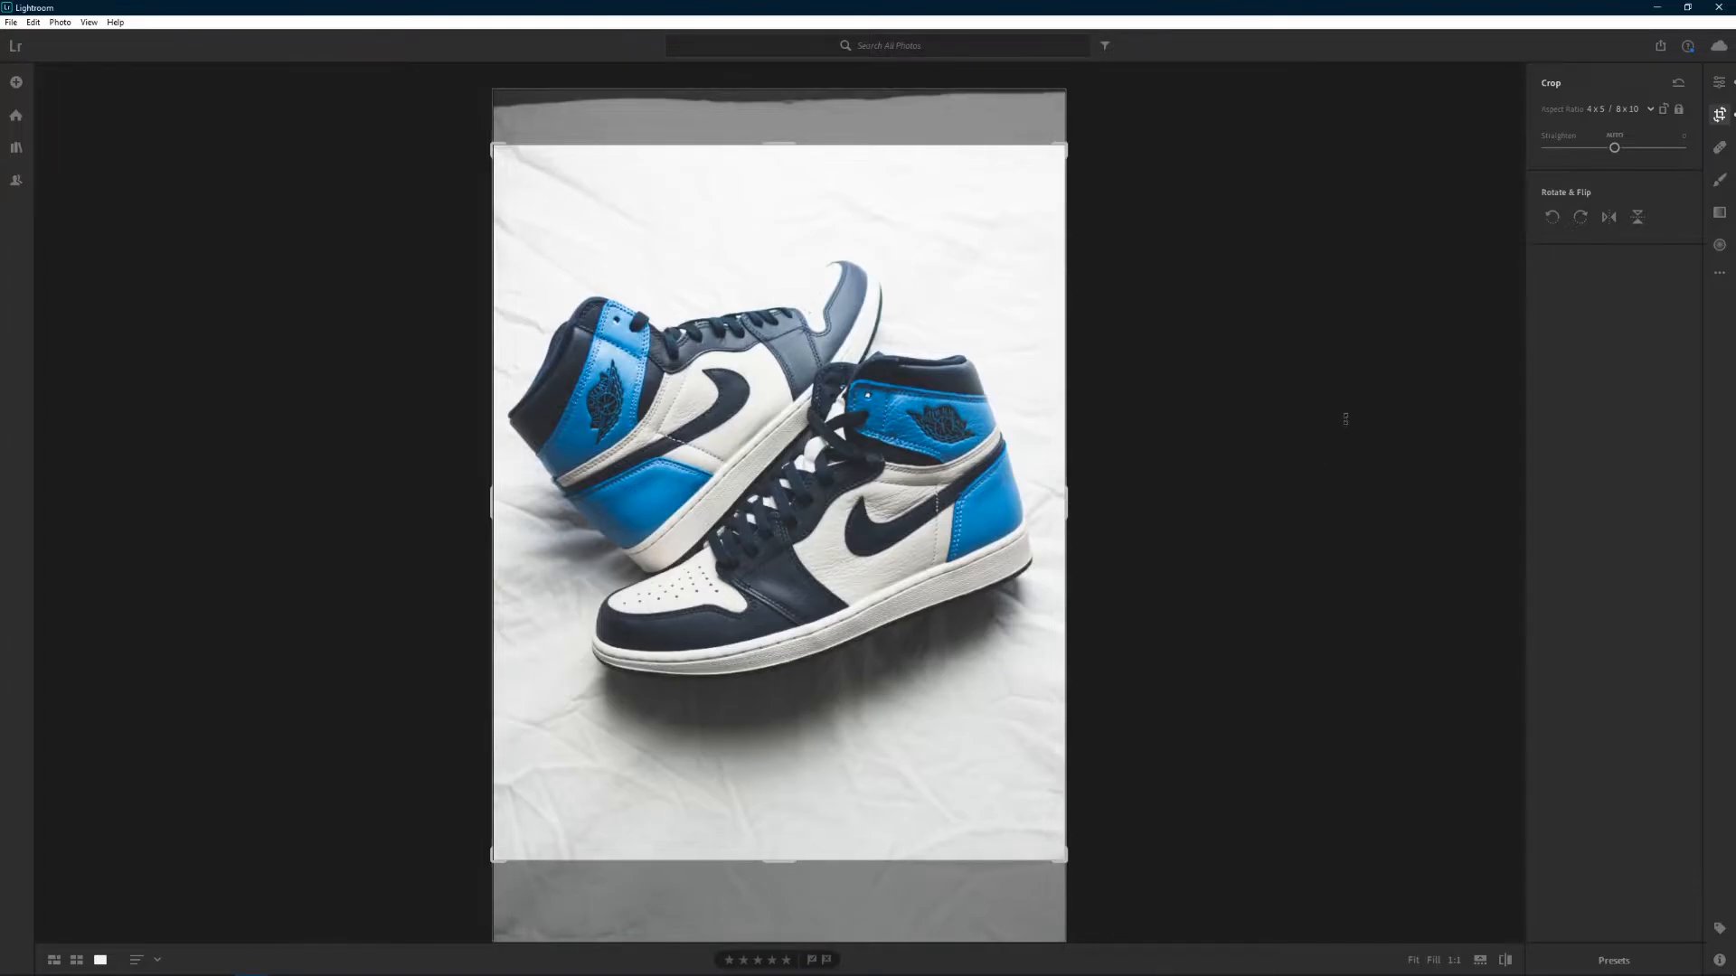
{"action": "key", "text": "Return"}
Step: Switch from cropping to the local adjustment Brush and tune its size to about 11 for painting the background
{"action": "key", "text": "h"}
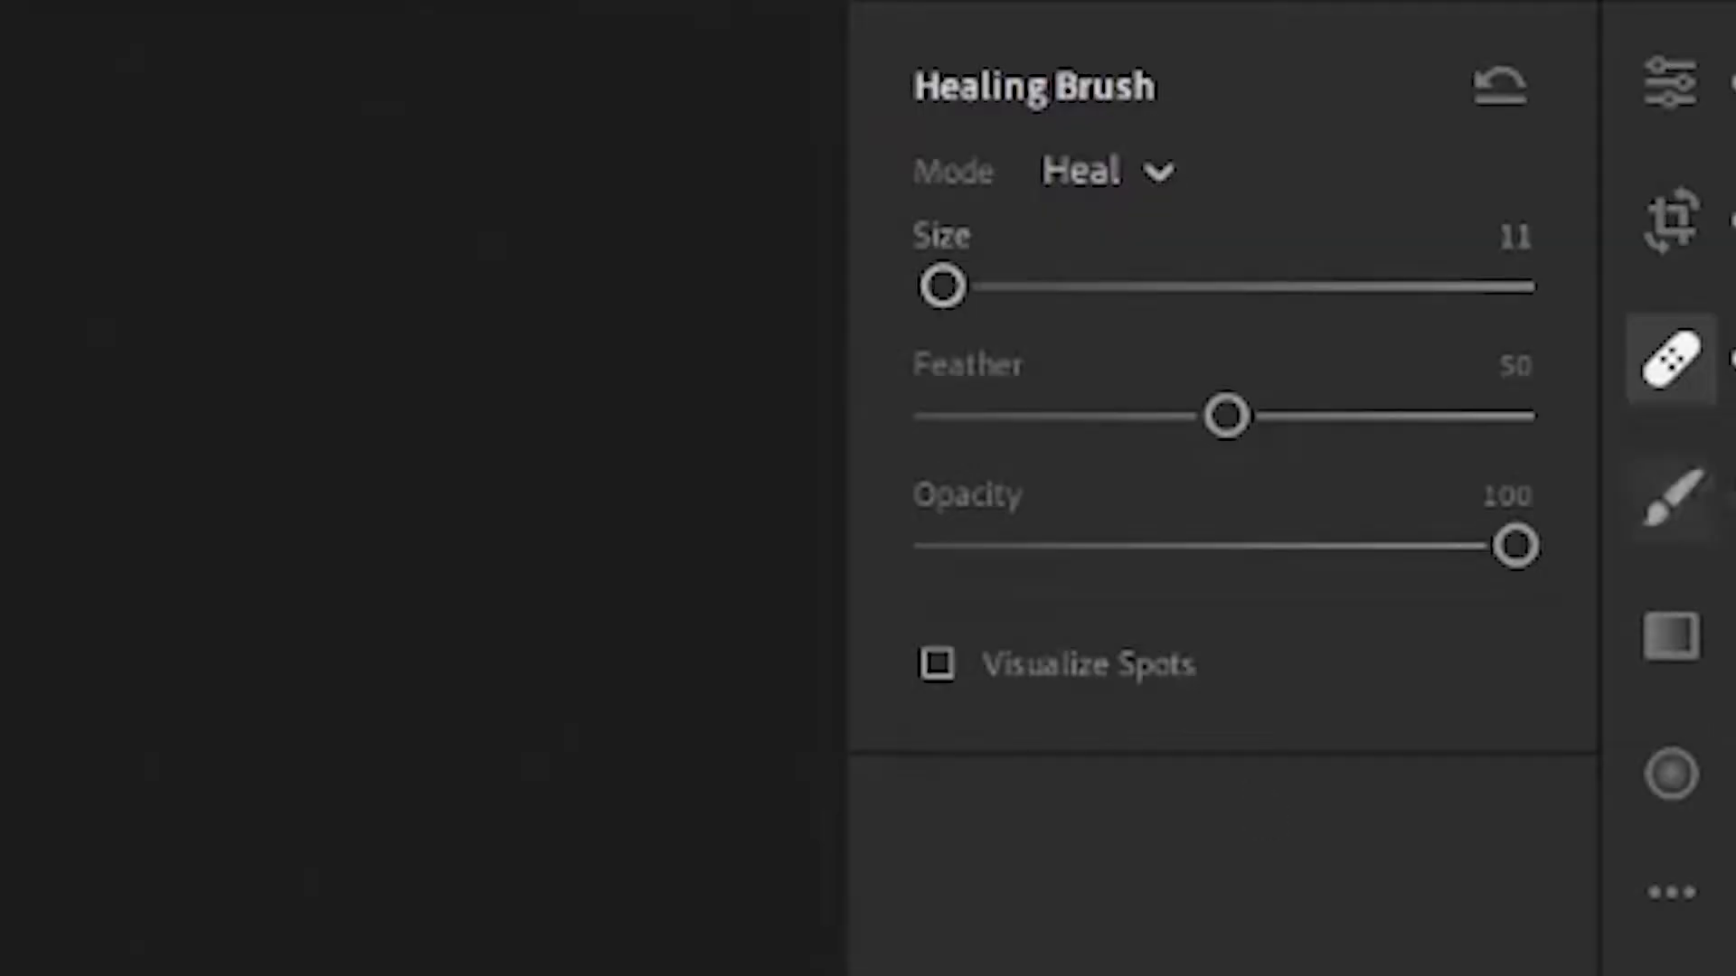
{"action": "left_click", "coordinate": [1675, 497]}
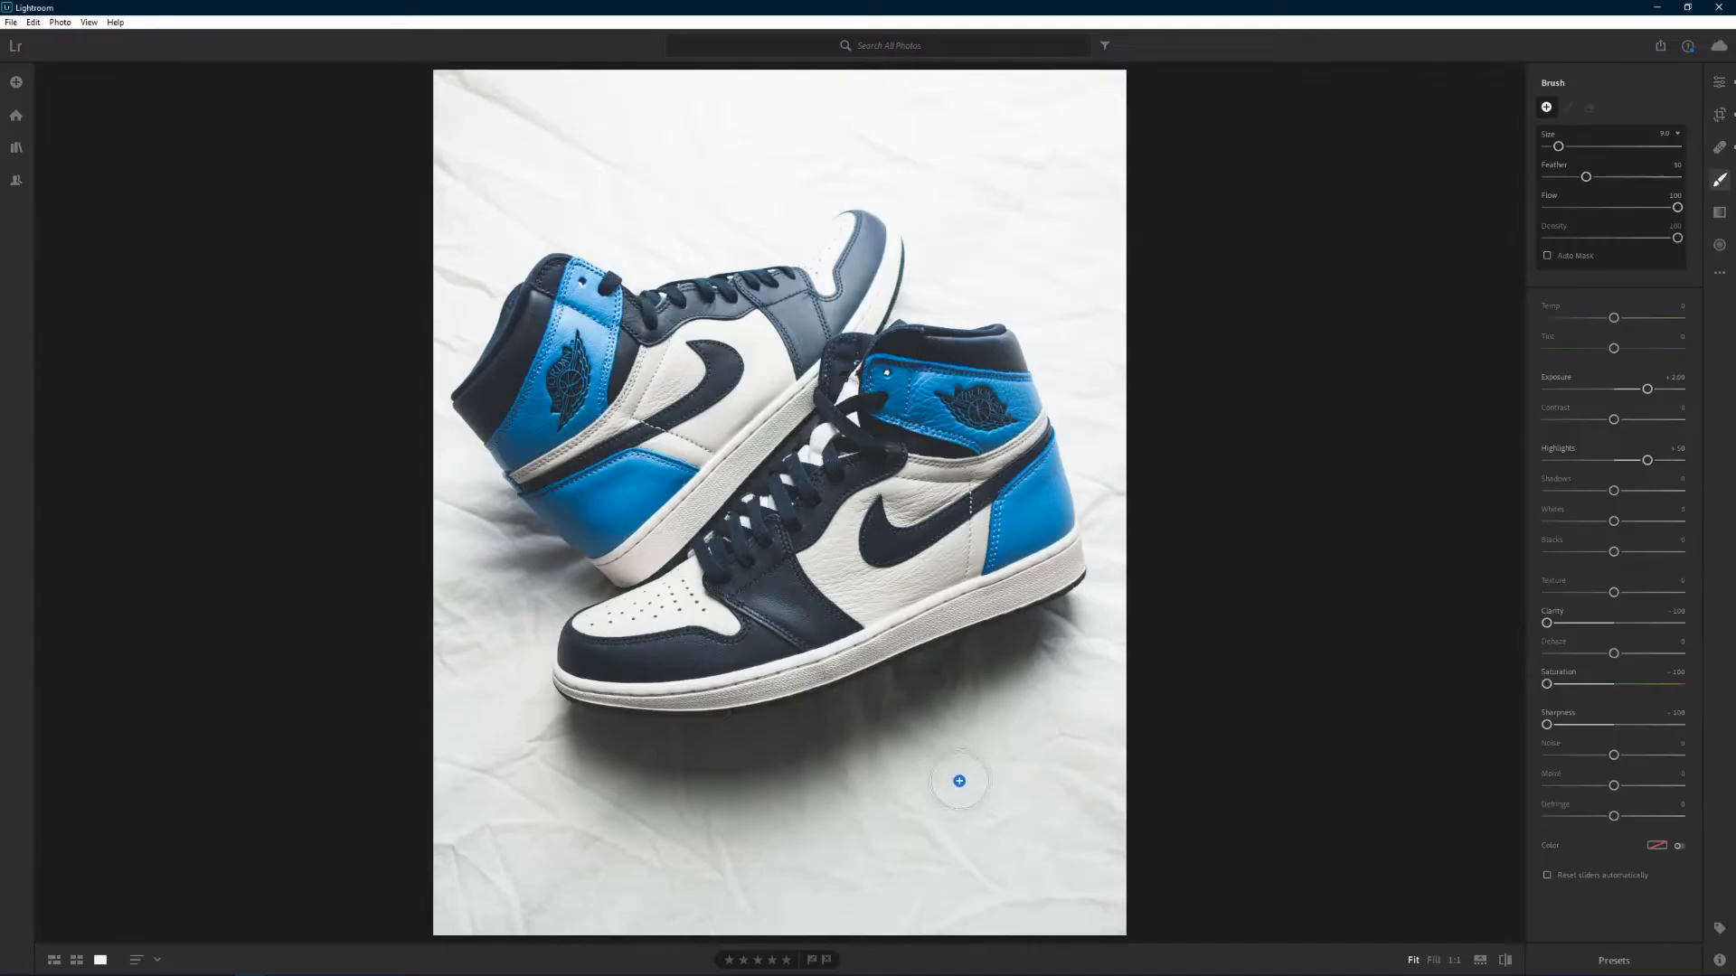
{"action": "scroll", "coordinate": [959, 781], "scroll_direction": "up", "scroll_amount": 2}
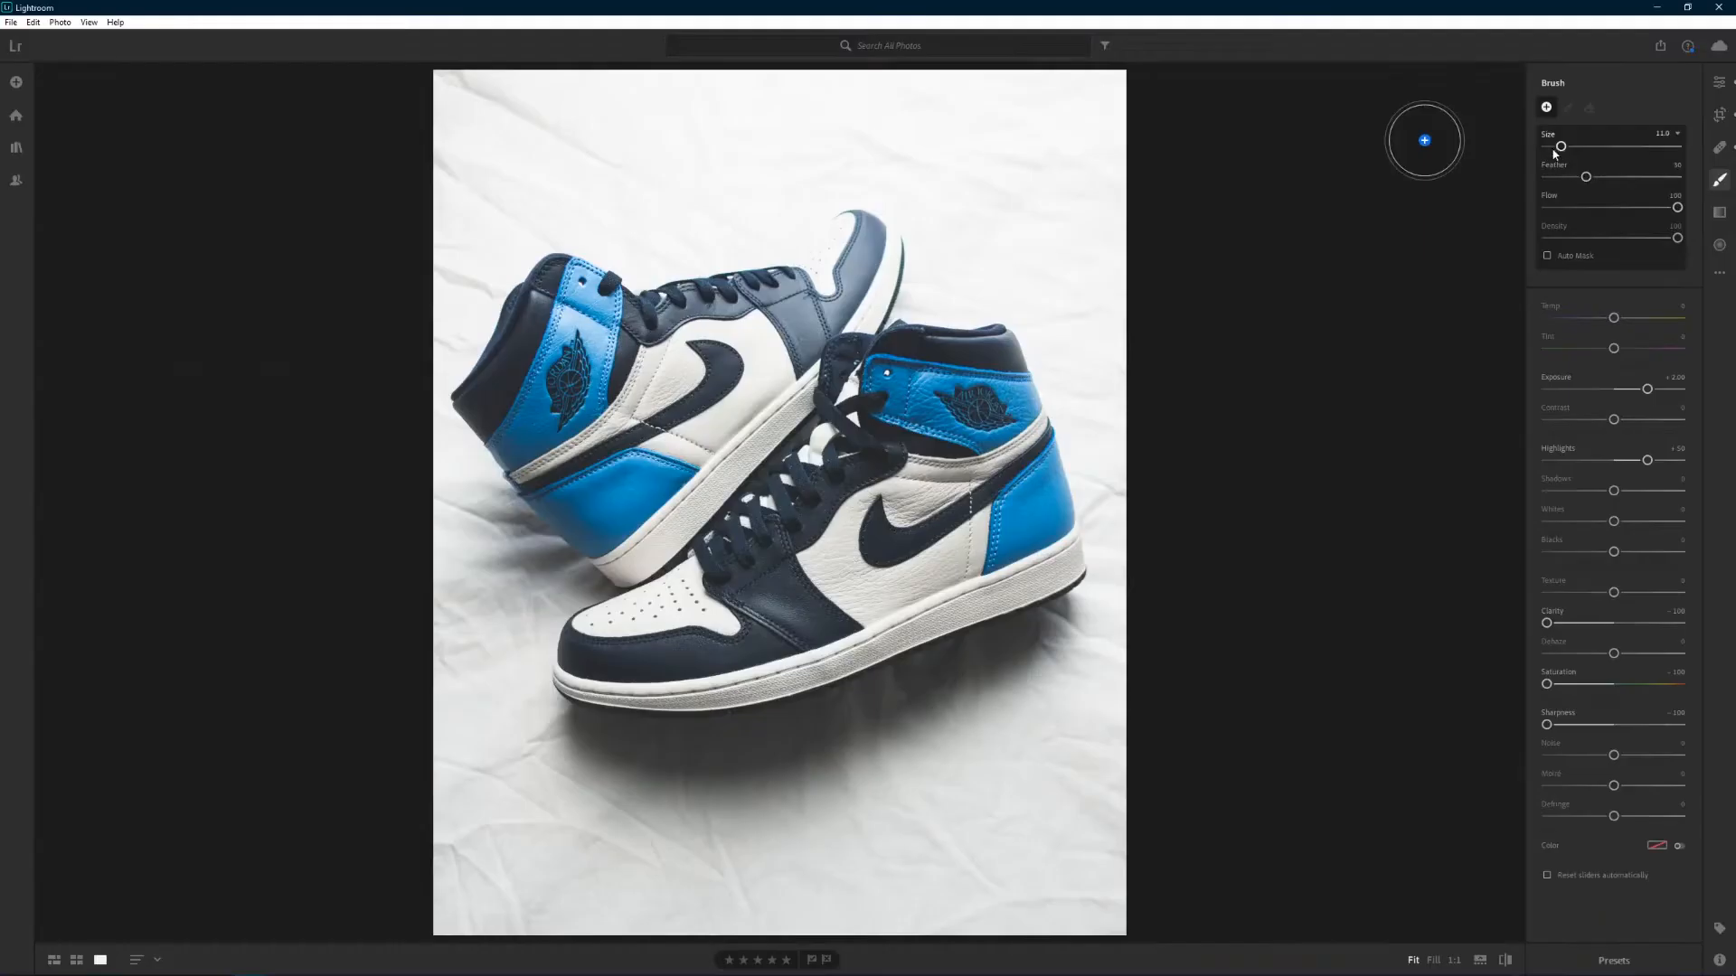
{"action": "key", "text": "bracketleft"}
{"action": "key", "text": "bracketleft"}
{"action": "key", "text": "bracketright"}
{"action": "key", "text": "bracketright"}
{"action": "key", "text": "bracketright"}
{"action": "key", "text": "bracketright"}
{"action": "key", "text": "bracketright"}
{"action": "key", "text": "bracketright"}
{"action": "key", "text": "bracketright"}
{"action": "key", "text": "bracketright"}
{"action": "key", "text": "bracketright"}
{"action": "key", "text": "bracketright"}
{"action": "key", "text": "bracketright"}
{"action": "key", "text": "bracketright"}
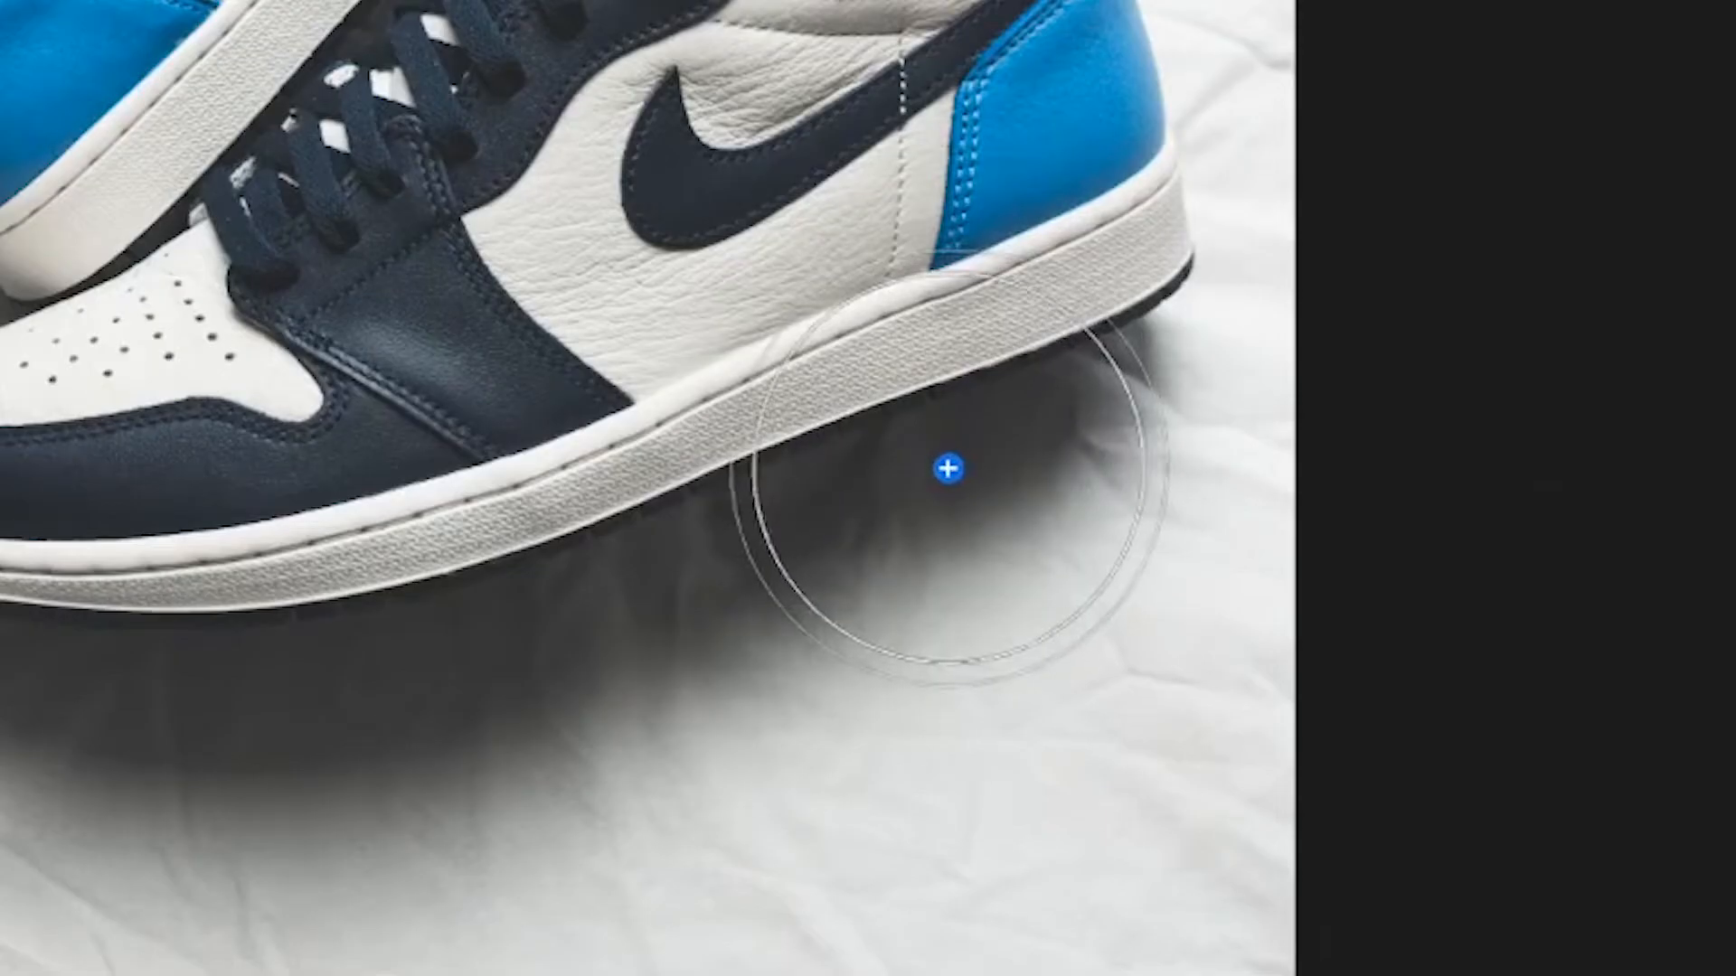
{"action": "key", "text": "bracketright"}
{"action": "key", "text": "bracketright"}
{"action": "key", "text": "bracketright"}
{"action": "key", "text": "bracketright"}
{"action": "key", "text": "bracketright"}
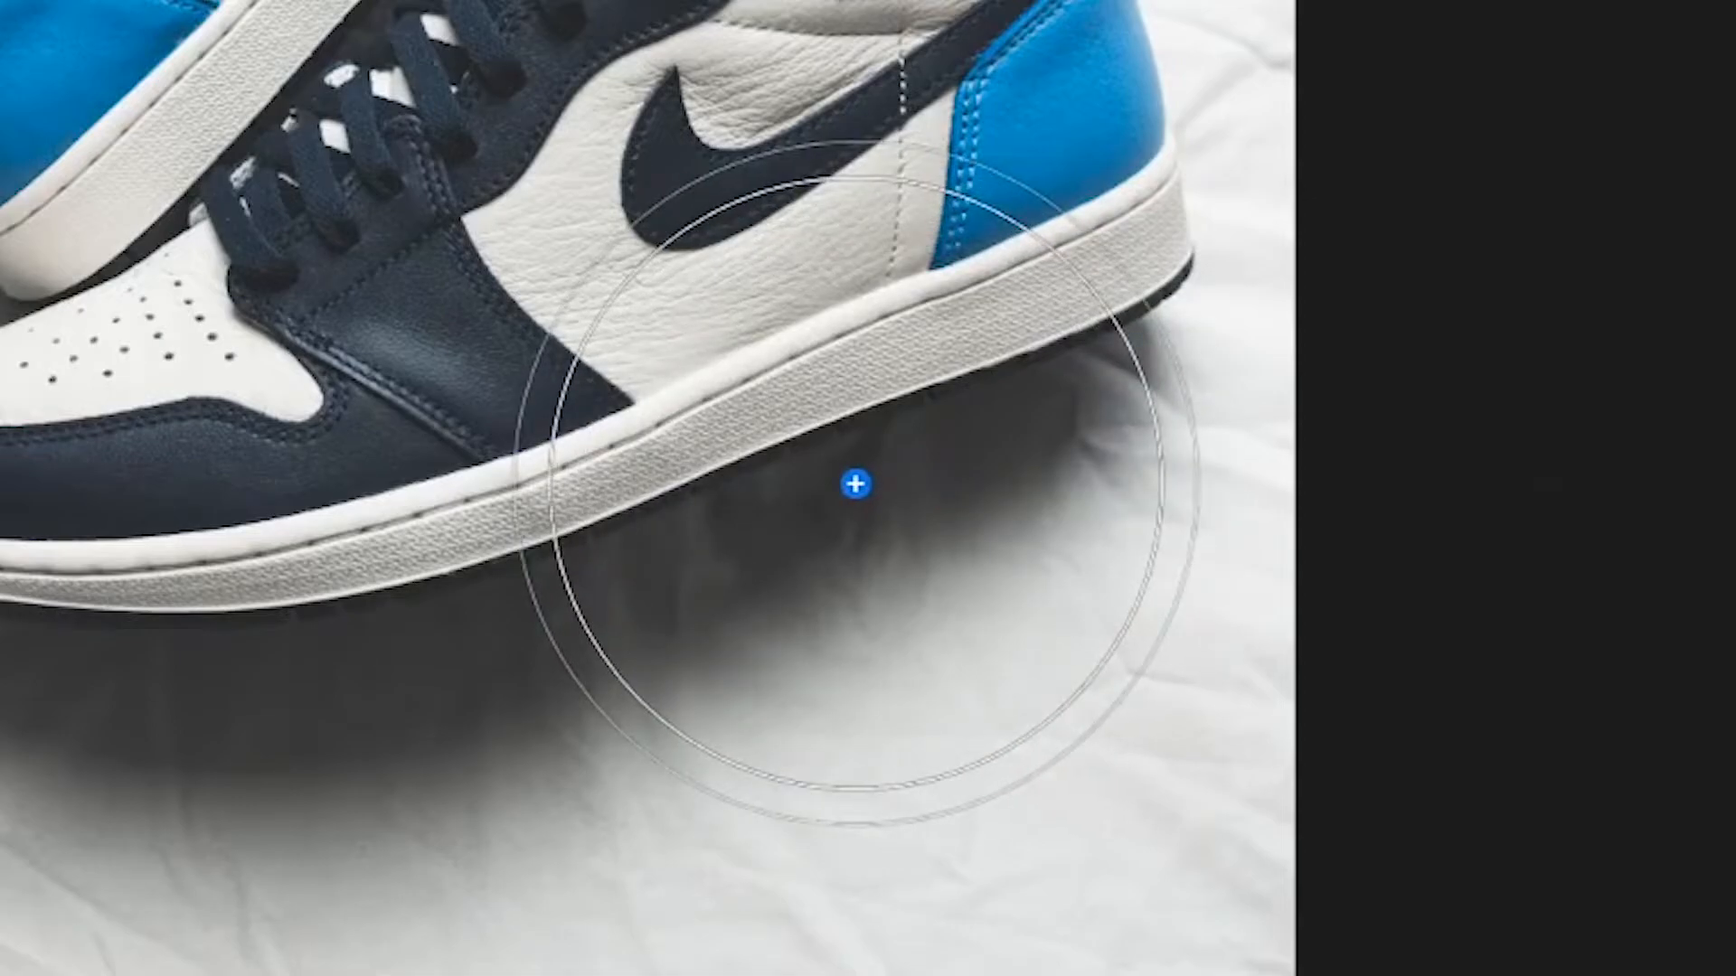
{"action": "key", "text": "bracketleft"}
{"action": "key", "text": "bracketleft"}
{"action": "key", "text": "bracketleft"}
{"action": "key", "text": "bracketleft"}
{"action": "key", "text": "bracketleft"}
{"action": "key", "text": "bracketleft"}
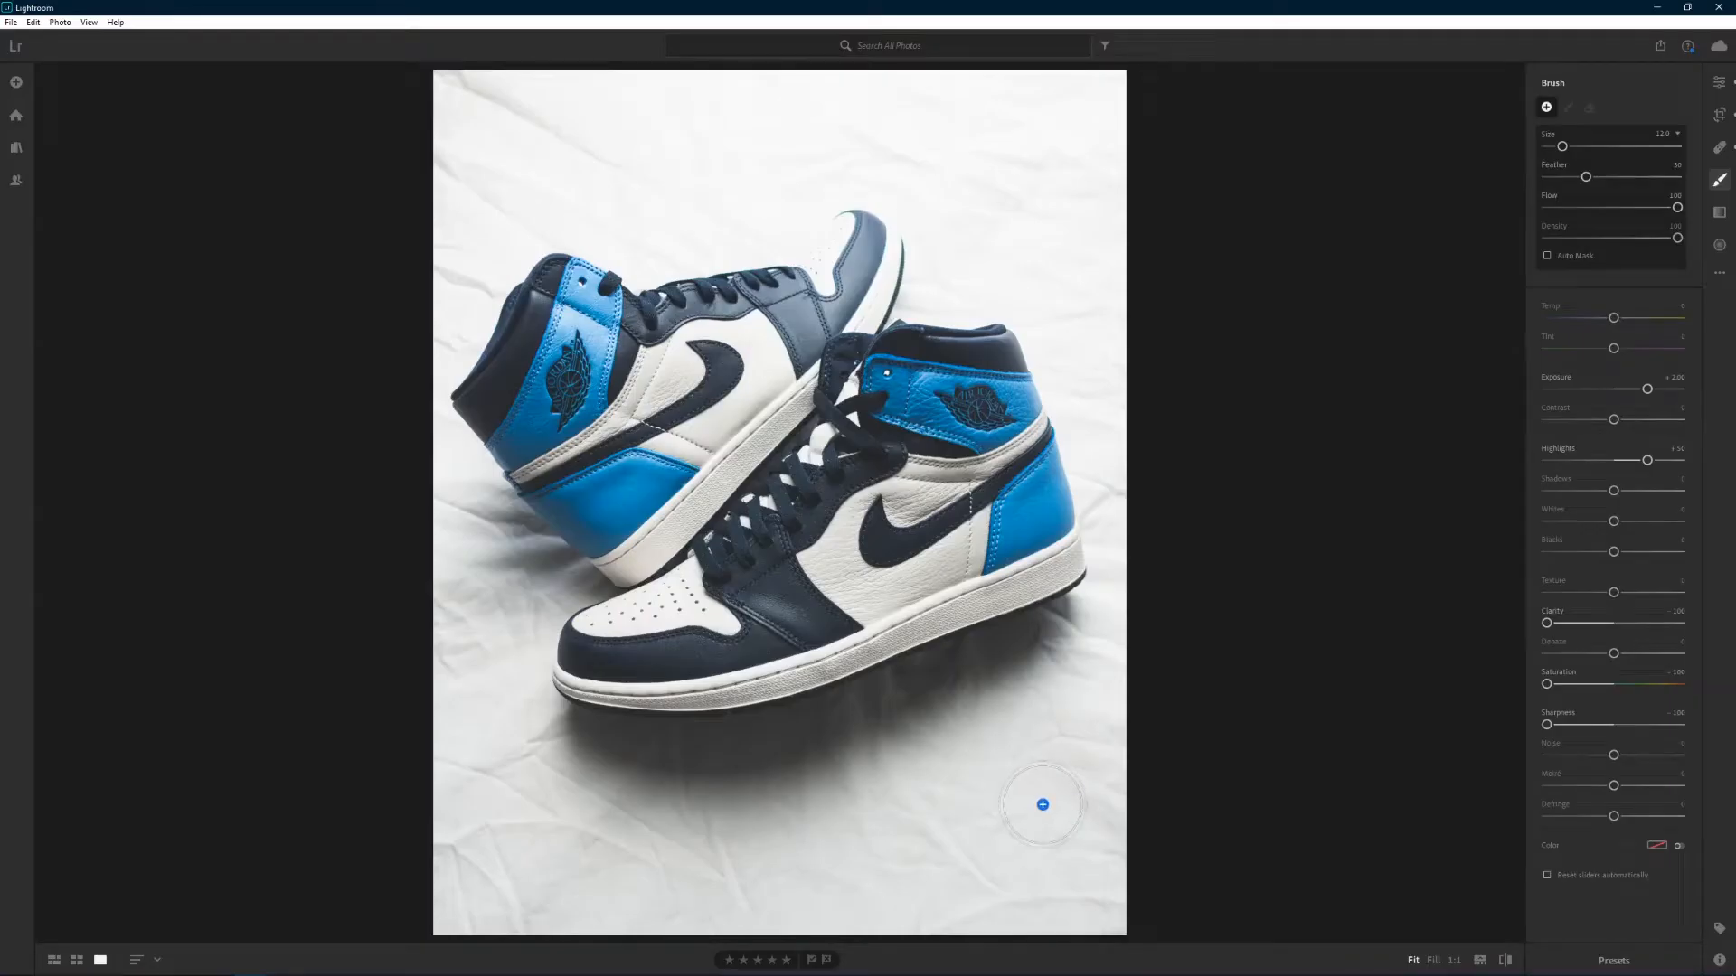
Step: Brush the brightening adjustment over the fabric background, working inward from the photo's edges towards the outlines of both shoes
{"action": "mouse_move", "coordinate": [1043, 804]}
{"action": "left_mouse_down"}
{"action": "mouse_move", "coordinate": [1036, 873]}
{"action": "mouse_move", "coordinate": [1115, 841]}
{"action": "mouse_move", "coordinate": [1059, 921]}
{"action": "mouse_move", "coordinate": [968, 899]}
{"action": "mouse_move", "coordinate": [597, 904]}
{"action": "mouse_move", "coordinate": [411, 771]}
{"action": "mouse_move", "coordinate": [412, 753]}
{"action": "mouse_move", "coordinate": [466, 840]}
{"action": "mouse_move", "coordinate": [423, 639]}
{"action": "mouse_move", "coordinate": [418, 541]}
{"action": "mouse_move", "coordinate": [435, 520]}
{"action": "mouse_move", "coordinate": [450, 533]}
{"action": "mouse_move", "coordinate": [391, 375]}
{"action": "mouse_move", "coordinate": [443, 250]}
{"action": "mouse_move", "coordinate": [401, 367]}
{"action": "mouse_move", "coordinate": [401, 277]}
{"action": "mouse_move", "coordinate": [459, 93]}
{"action": "mouse_move", "coordinate": [427, 122]}
{"action": "mouse_move", "coordinate": [574, 83]}
{"action": "mouse_move", "coordinate": [924, 75]}
{"action": "mouse_move", "coordinate": [842, 87]}
{"action": "mouse_move", "coordinate": [1115, 99]}
{"action": "mouse_move", "coordinate": [1116, 80]}
{"action": "mouse_move", "coordinate": [1142, 172]}
{"action": "mouse_move", "coordinate": [1111, 122]}
{"action": "mouse_move", "coordinate": [1155, 390]}
{"action": "mouse_move", "coordinate": [1130, 262]}
{"action": "mouse_move", "coordinate": [1142, 600]}
{"action": "mouse_move", "coordinate": [1108, 743]}
{"action": "mouse_move", "coordinate": [1088, 793]}
{"action": "mouse_move", "coordinate": [1083, 763]}
{"action": "mouse_move", "coordinate": [1070, 789]}
{"action": "mouse_move", "coordinate": [1106, 782]}
{"action": "mouse_move", "coordinate": [990, 829]}
{"action": "mouse_move", "coordinate": [774, 836]}
{"action": "mouse_move", "coordinate": [573, 833]}
{"action": "mouse_move", "coordinate": [480, 795]}
{"action": "mouse_move", "coordinate": [515, 784]}
{"action": "mouse_move", "coordinate": [488, 779]}
{"action": "mouse_move", "coordinate": [669, 808]}
{"action": "mouse_move", "coordinate": [943, 757]}
{"action": "mouse_move", "coordinate": [1003, 763]}
{"action": "left_mouse_up"}
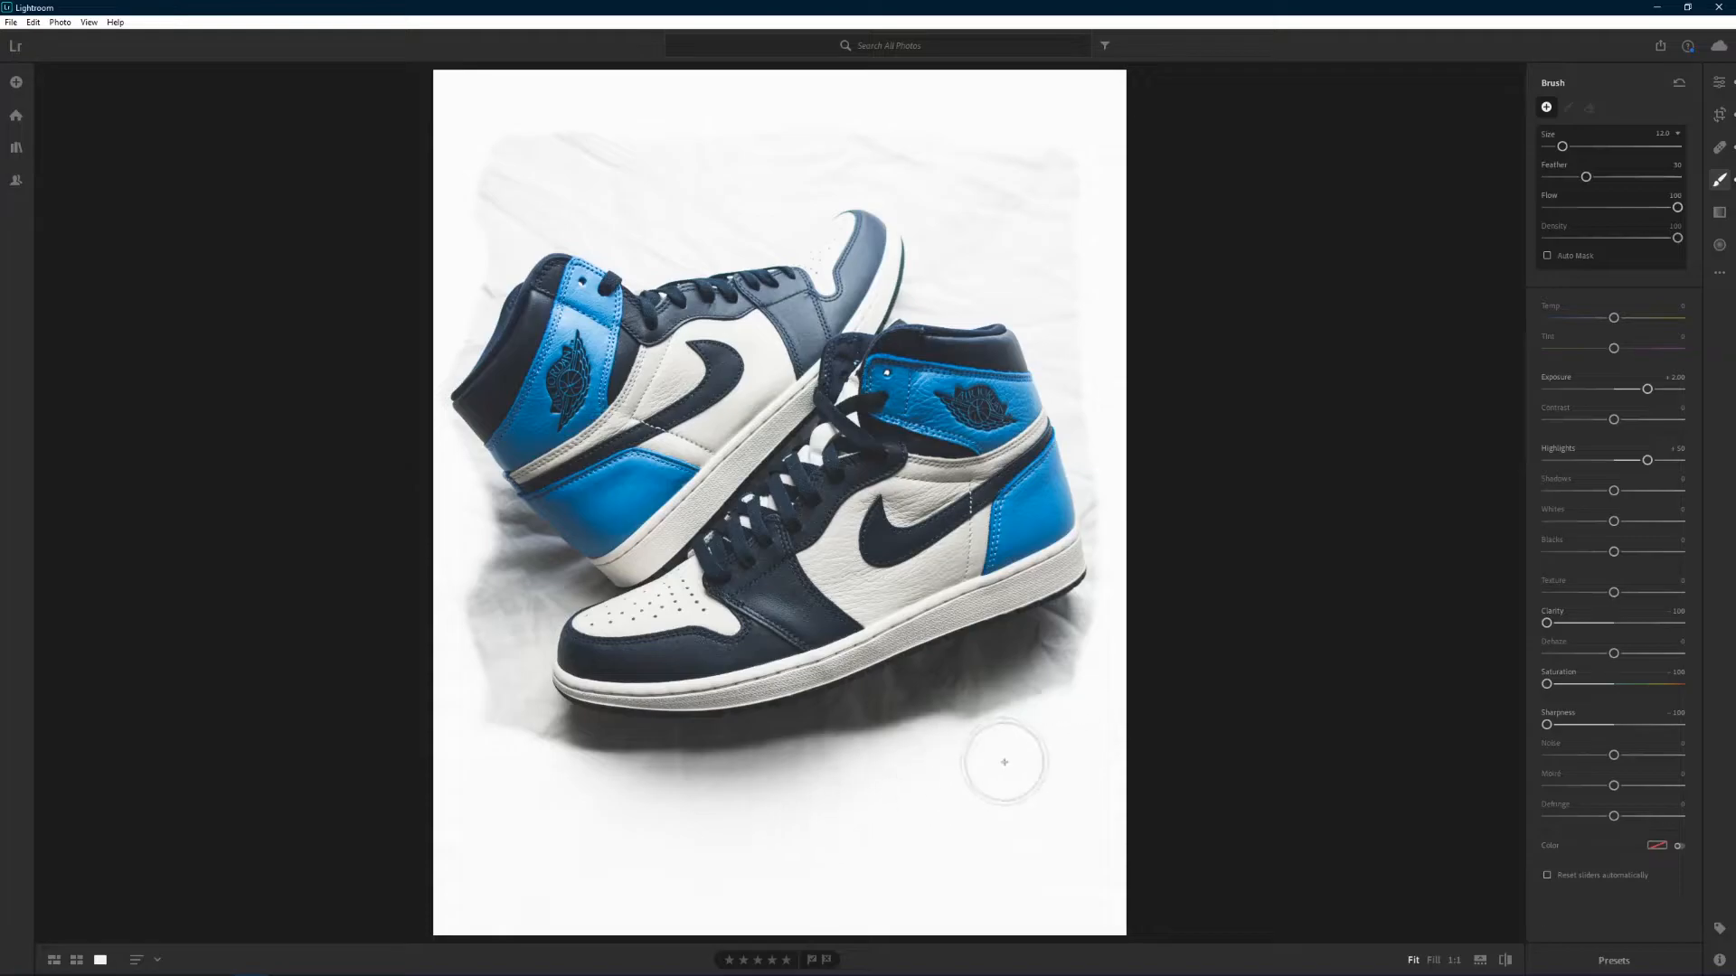
{"action": "mouse_move", "coordinate": [488, 686]}
{"action": "left_mouse_down"}
{"action": "mouse_move", "coordinate": [472, 588]}
{"action": "mouse_move", "coordinate": [504, 612]}
{"action": "mouse_move", "coordinate": [491, 565]}
{"action": "mouse_move", "coordinate": [376, 418]}
{"action": "mouse_move", "coordinate": [443, 293]}
{"action": "mouse_move", "coordinate": [473, 182]}
{"action": "mouse_move", "coordinate": [620, 135]}
{"action": "mouse_move", "coordinate": [816, 126]}
{"action": "left_mouse_up"}
{"action": "scroll", "coordinate": [577, 151], "scroll_direction": "down", "scroll_amount": 2}
{"action": "mouse_move", "coordinate": [713, 155]}
{"action": "left_mouse_down"}
{"action": "mouse_move", "coordinate": [431, 112]}
{"action": "mouse_move", "coordinate": [139, 260]}
{"action": "mouse_move", "coordinate": [310, 279]}
{"action": "mouse_move", "coordinate": [84, 274]}
{"action": "left_mouse_up"}
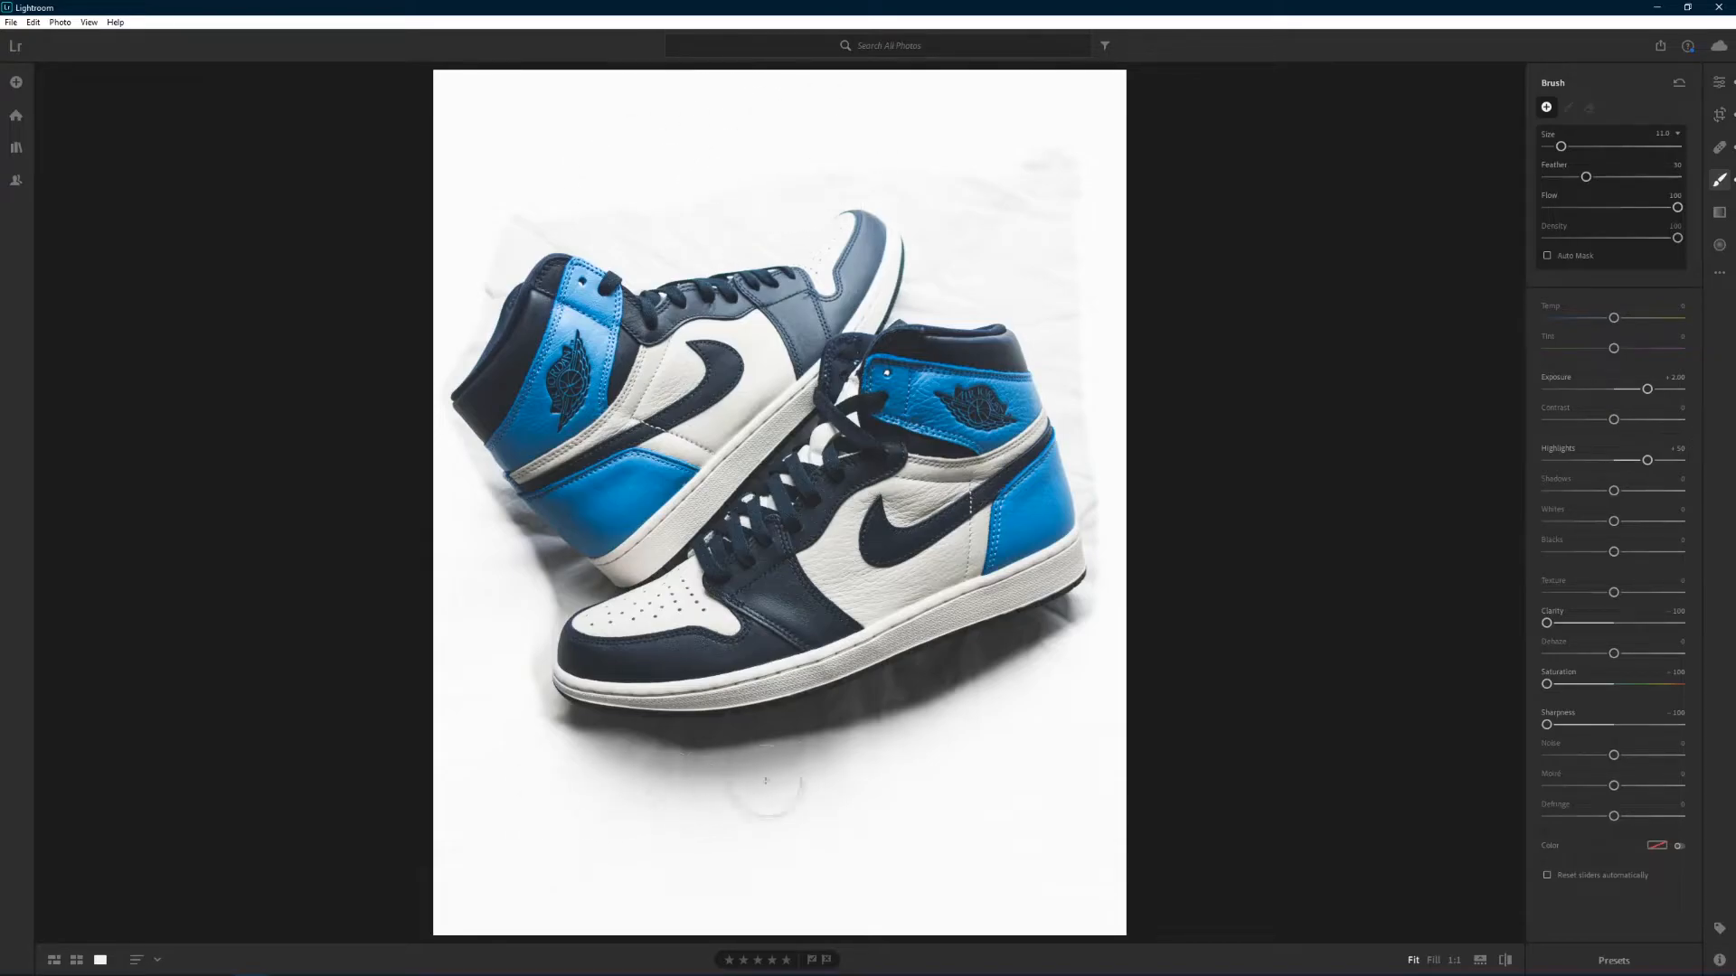
{"action": "mouse_move", "coordinate": [667, 785]}
{"action": "left_mouse_down"}
{"action": "mouse_move", "coordinate": [869, 731]}
{"action": "mouse_move", "coordinate": [830, 743]}
{"action": "mouse_move", "coordinate": [1087, 632]}
{"action": "mouse_move", "coordinate": [1016, 668]}
{"action": "left_mouse_up"}
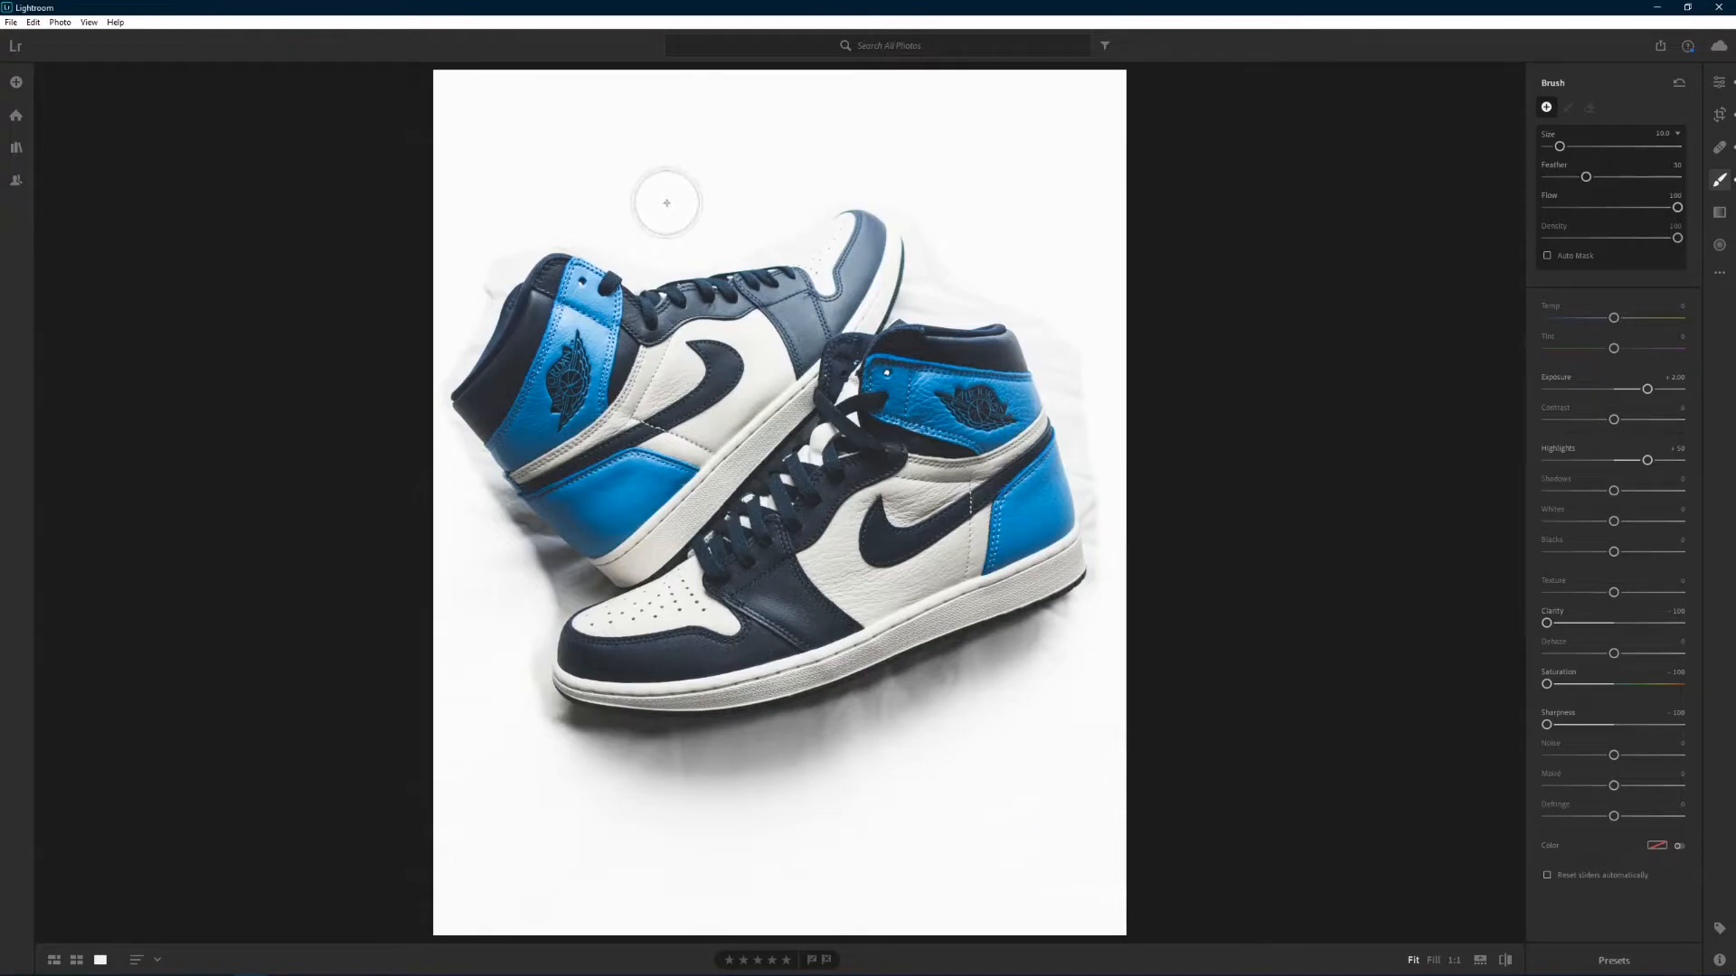
Step: Show the mask overlay to check which background areas the brush adjustment covers
{"action": "left_click", "coordinate": [90, 22]}
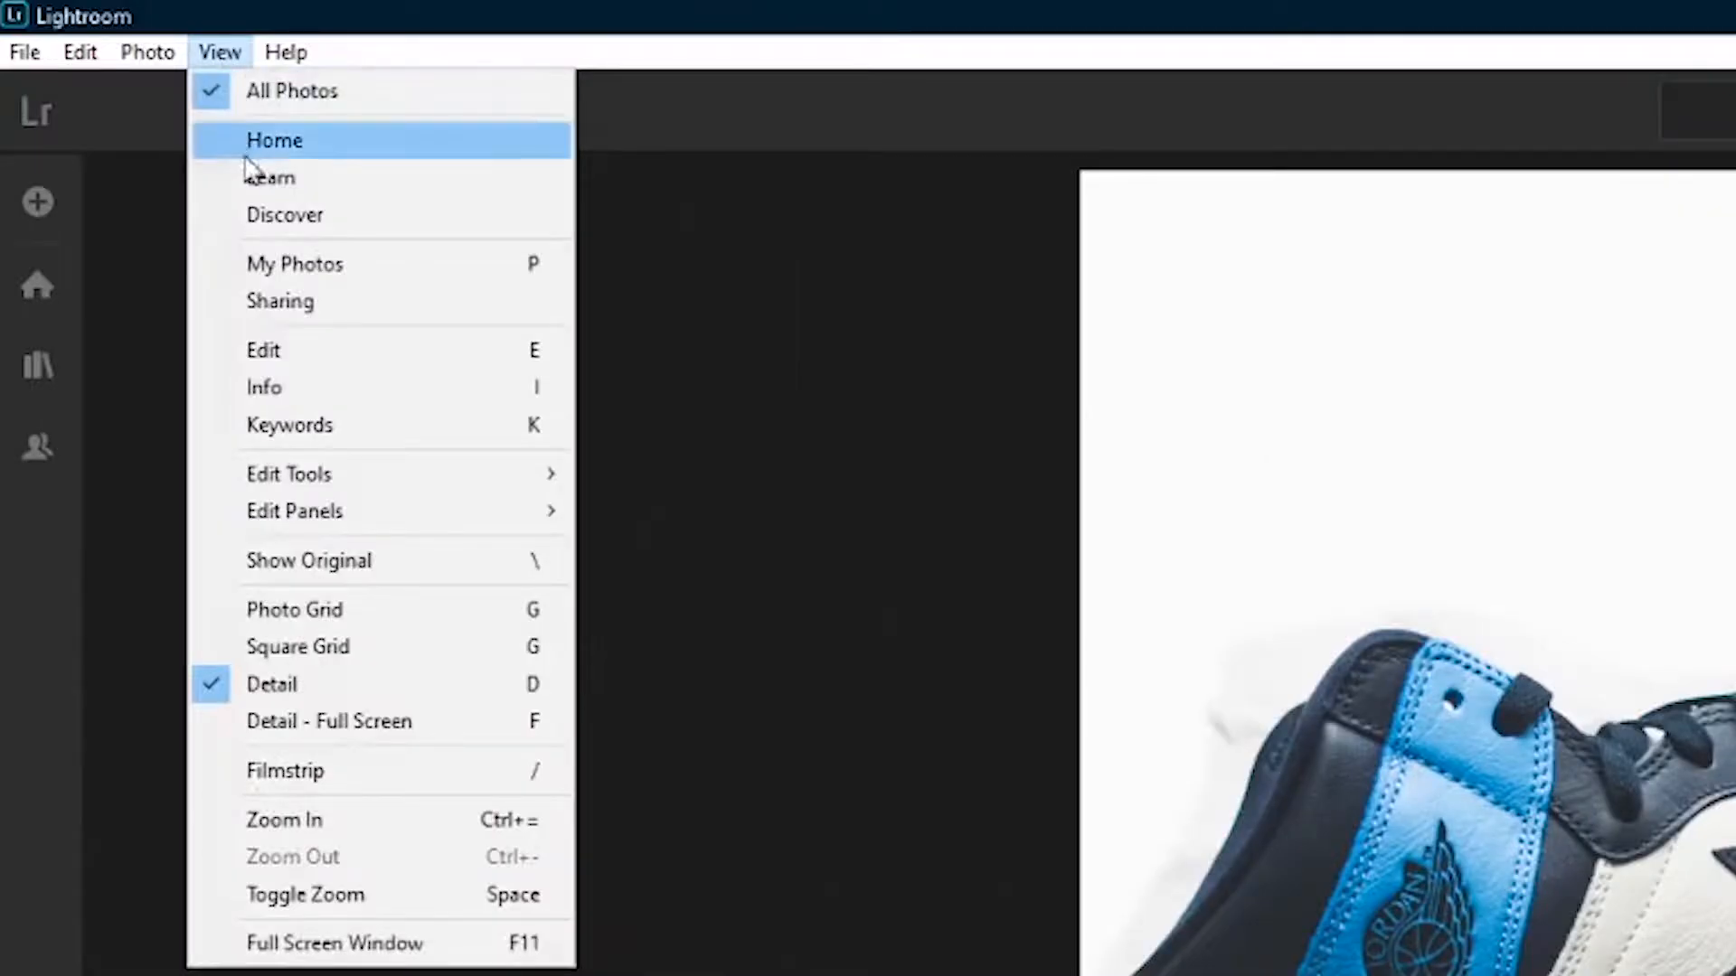
{"action": "mouse_move", "coordinate": [395, 474]}
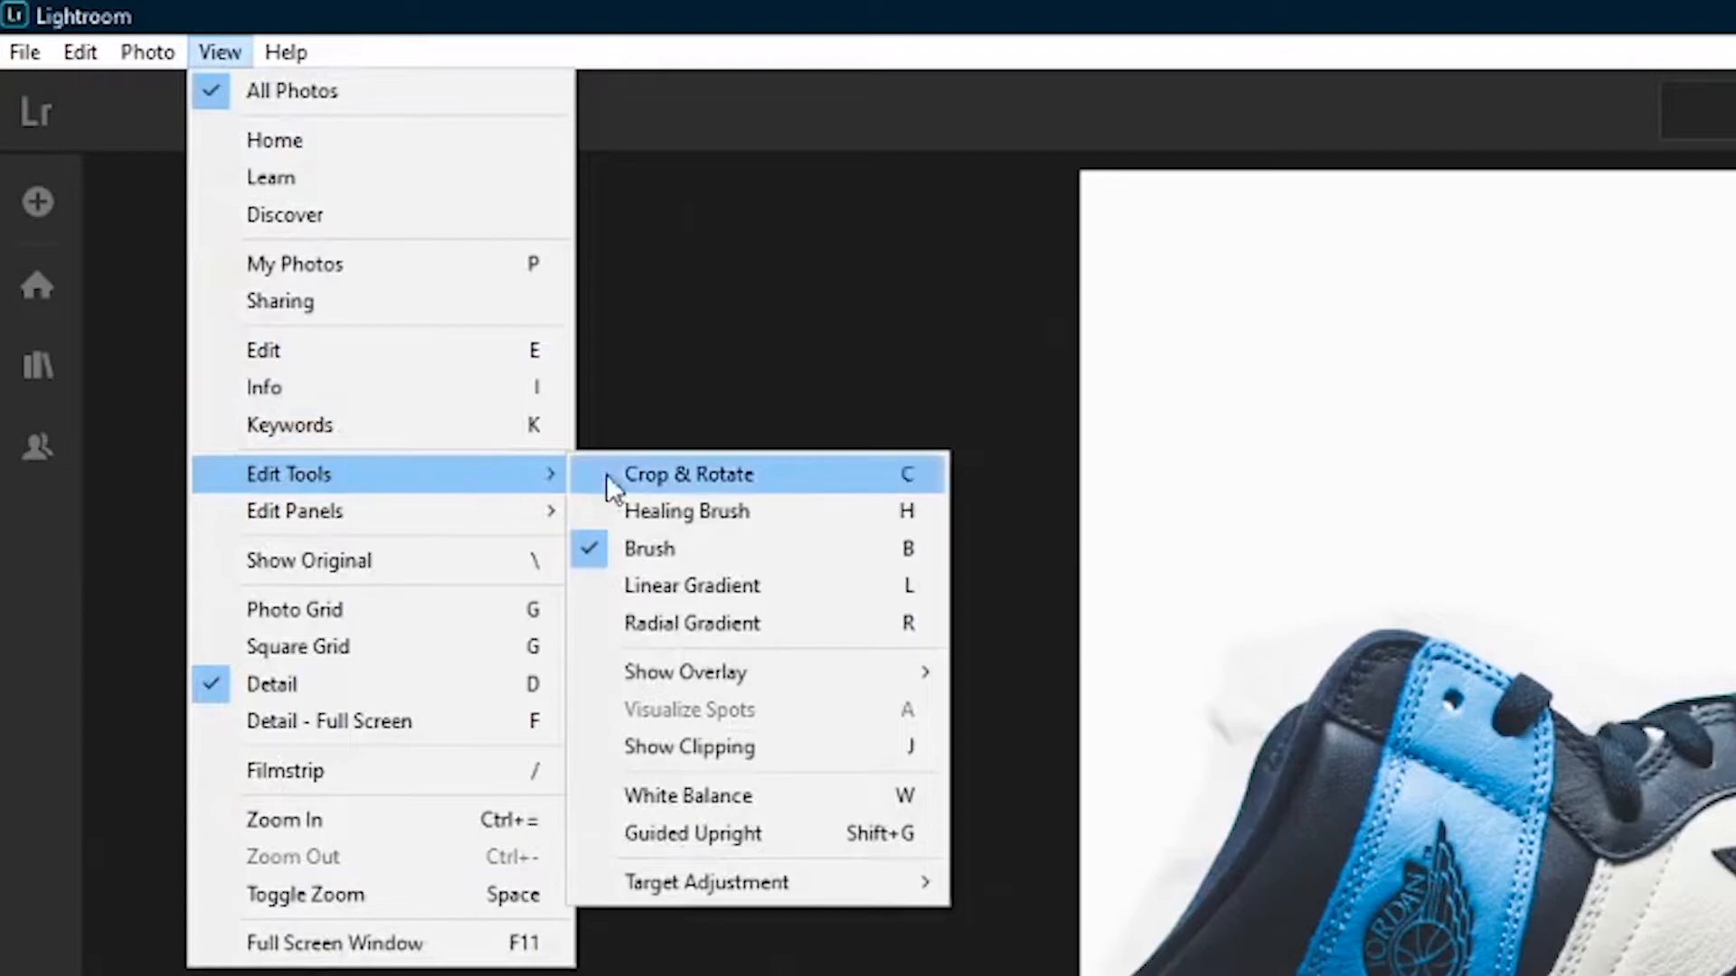
{"action": "mouse_move", "coordinate": [795, 671]}
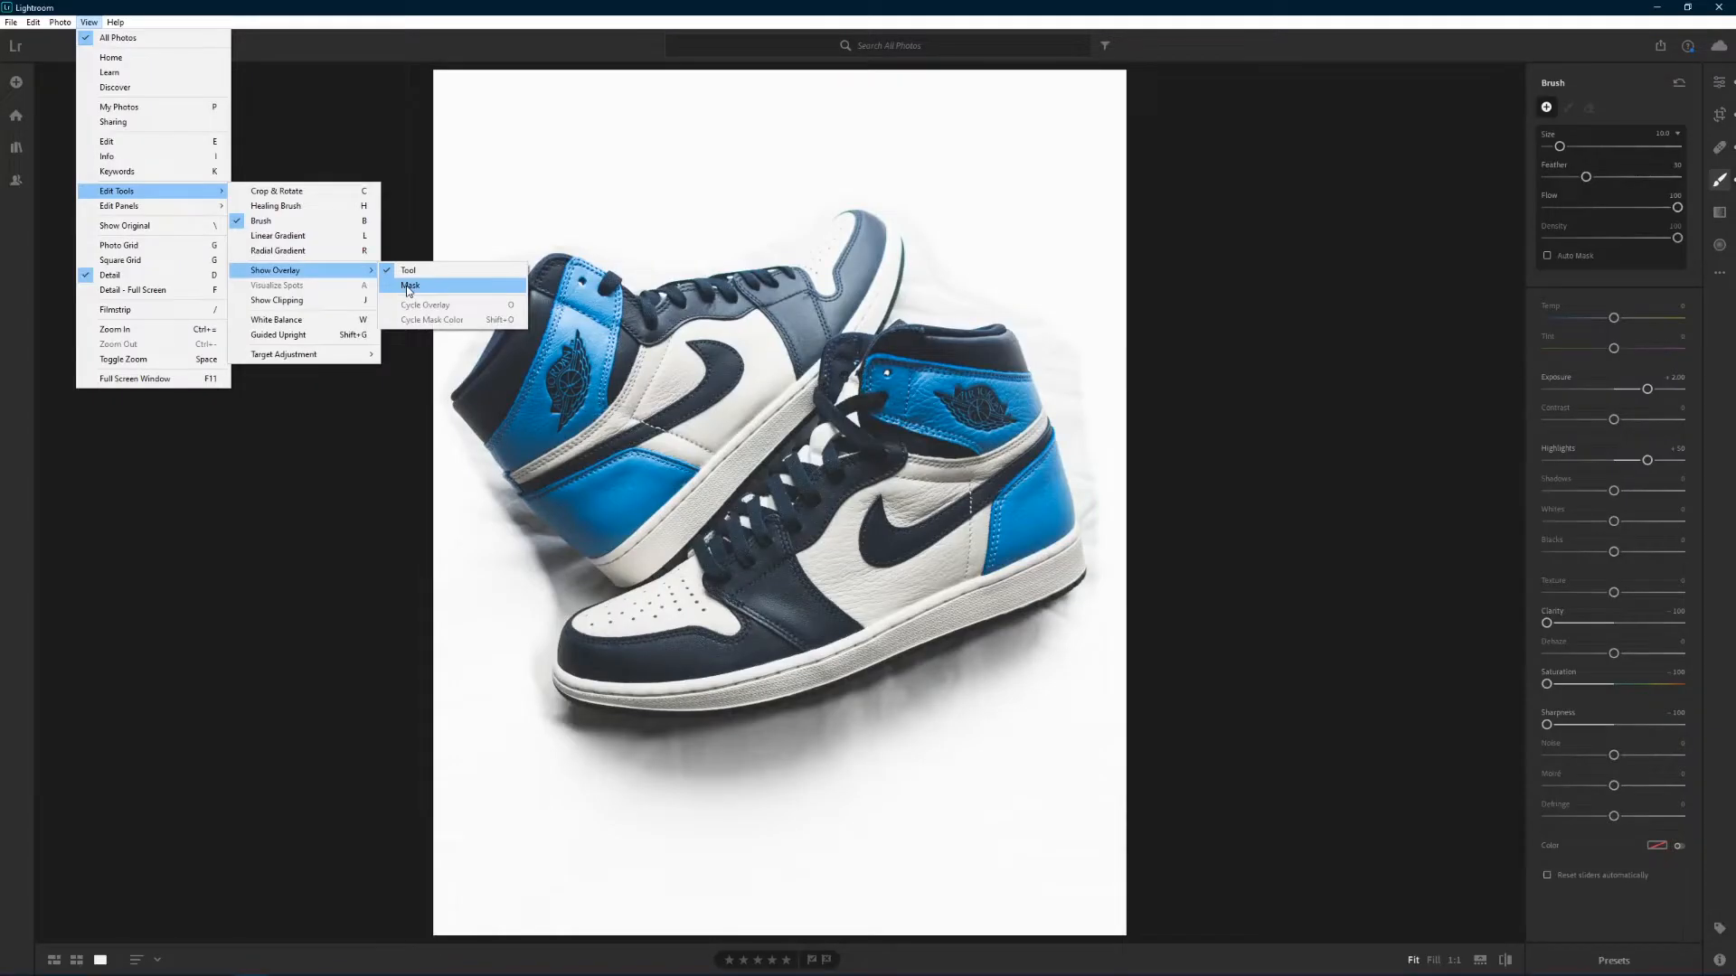
{"action": "left_click", "coordinate": [1019, 710]}
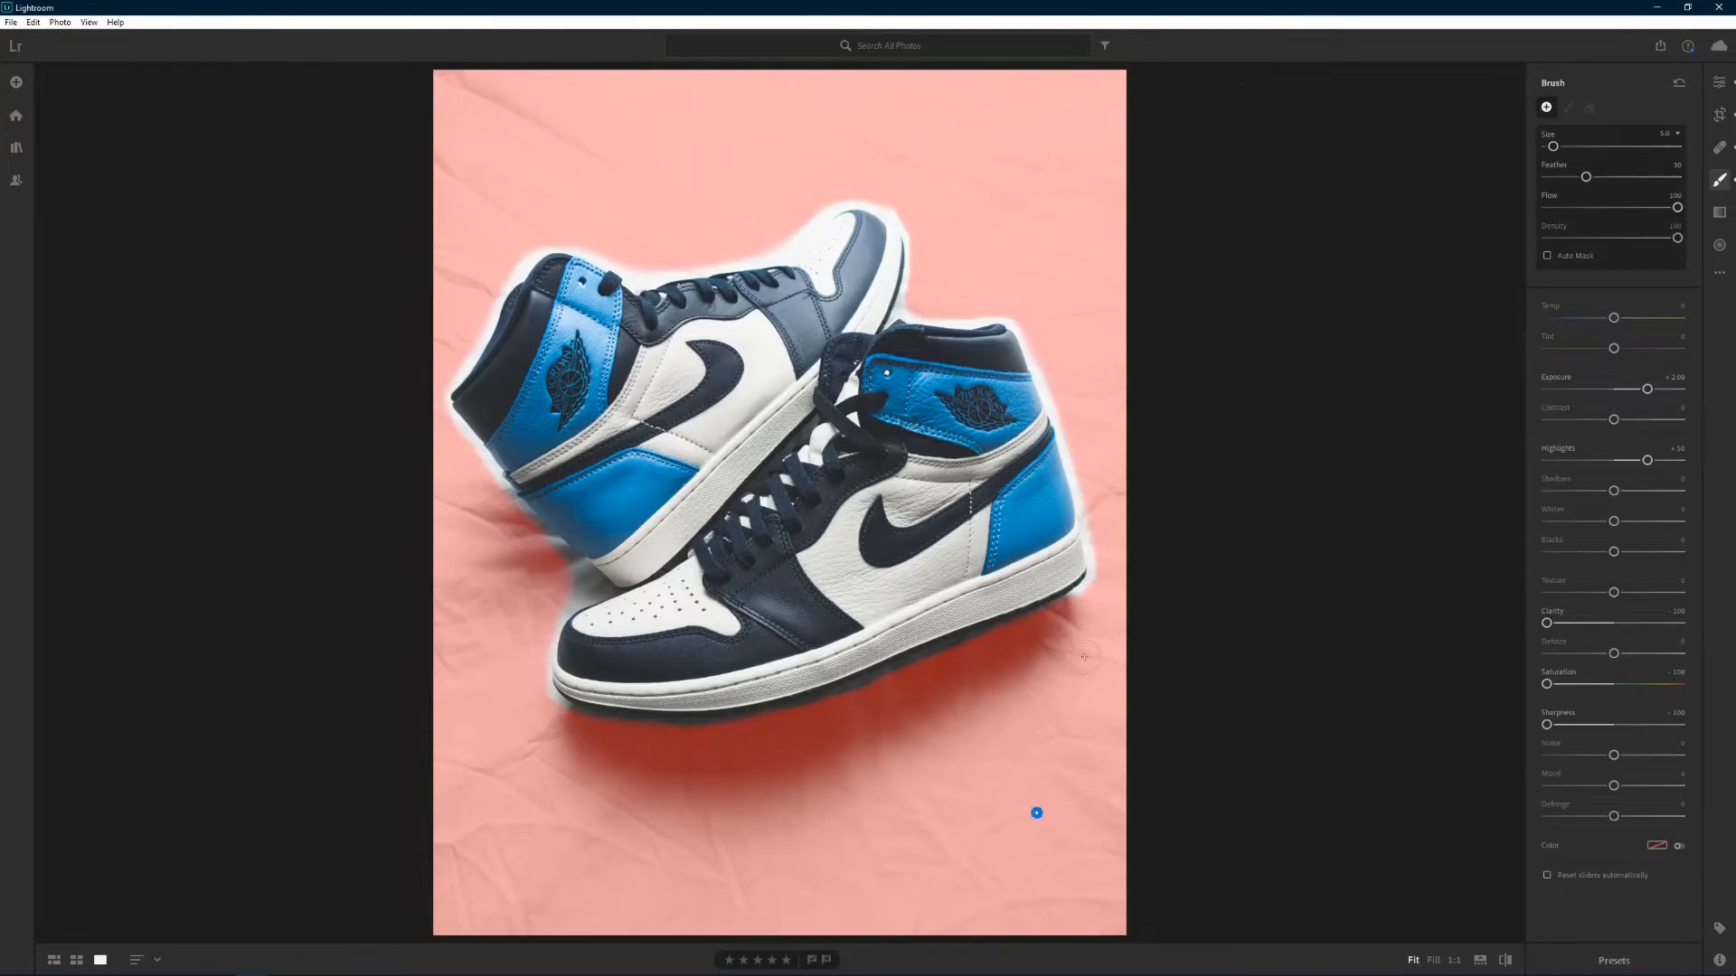
Step: Turn off the mask overlay to view the photo without the red tint
{"action": "left_click", "coordinate": [88, 22]}
{"action": "mouse_move", "coordinate": [160, 191]}
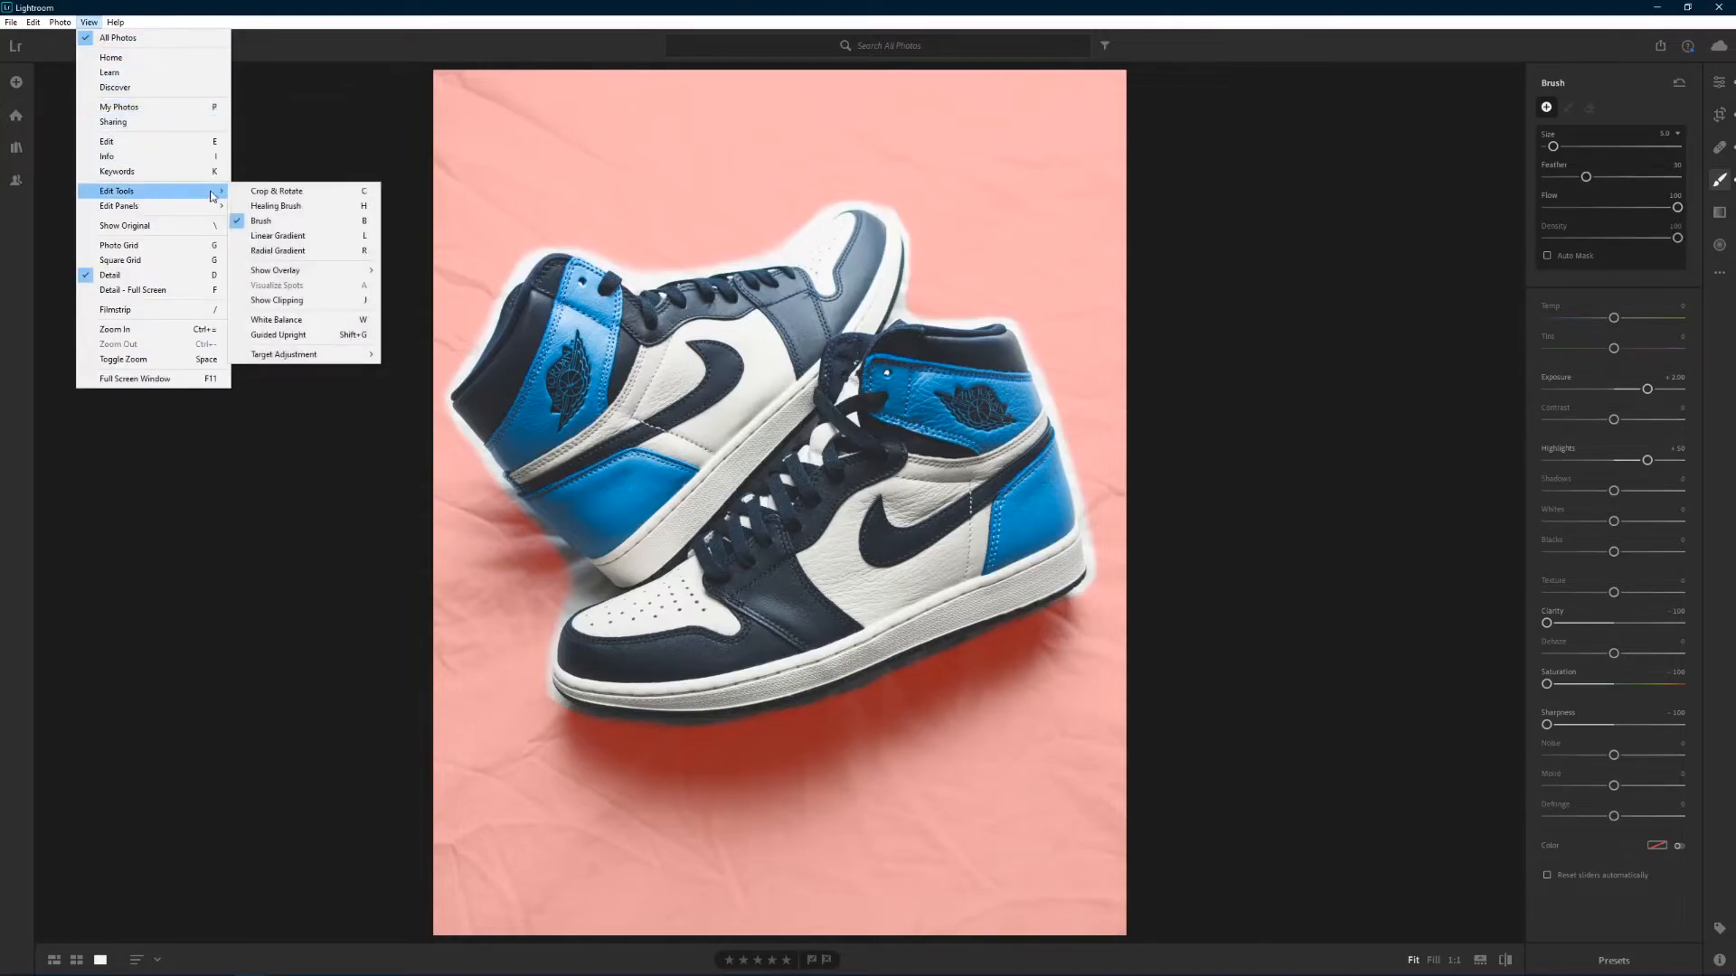
{"action": "mouse_move", "coordinate": [298, 269]}
{"action": "left_click", "coordinate": [1009, 703]}
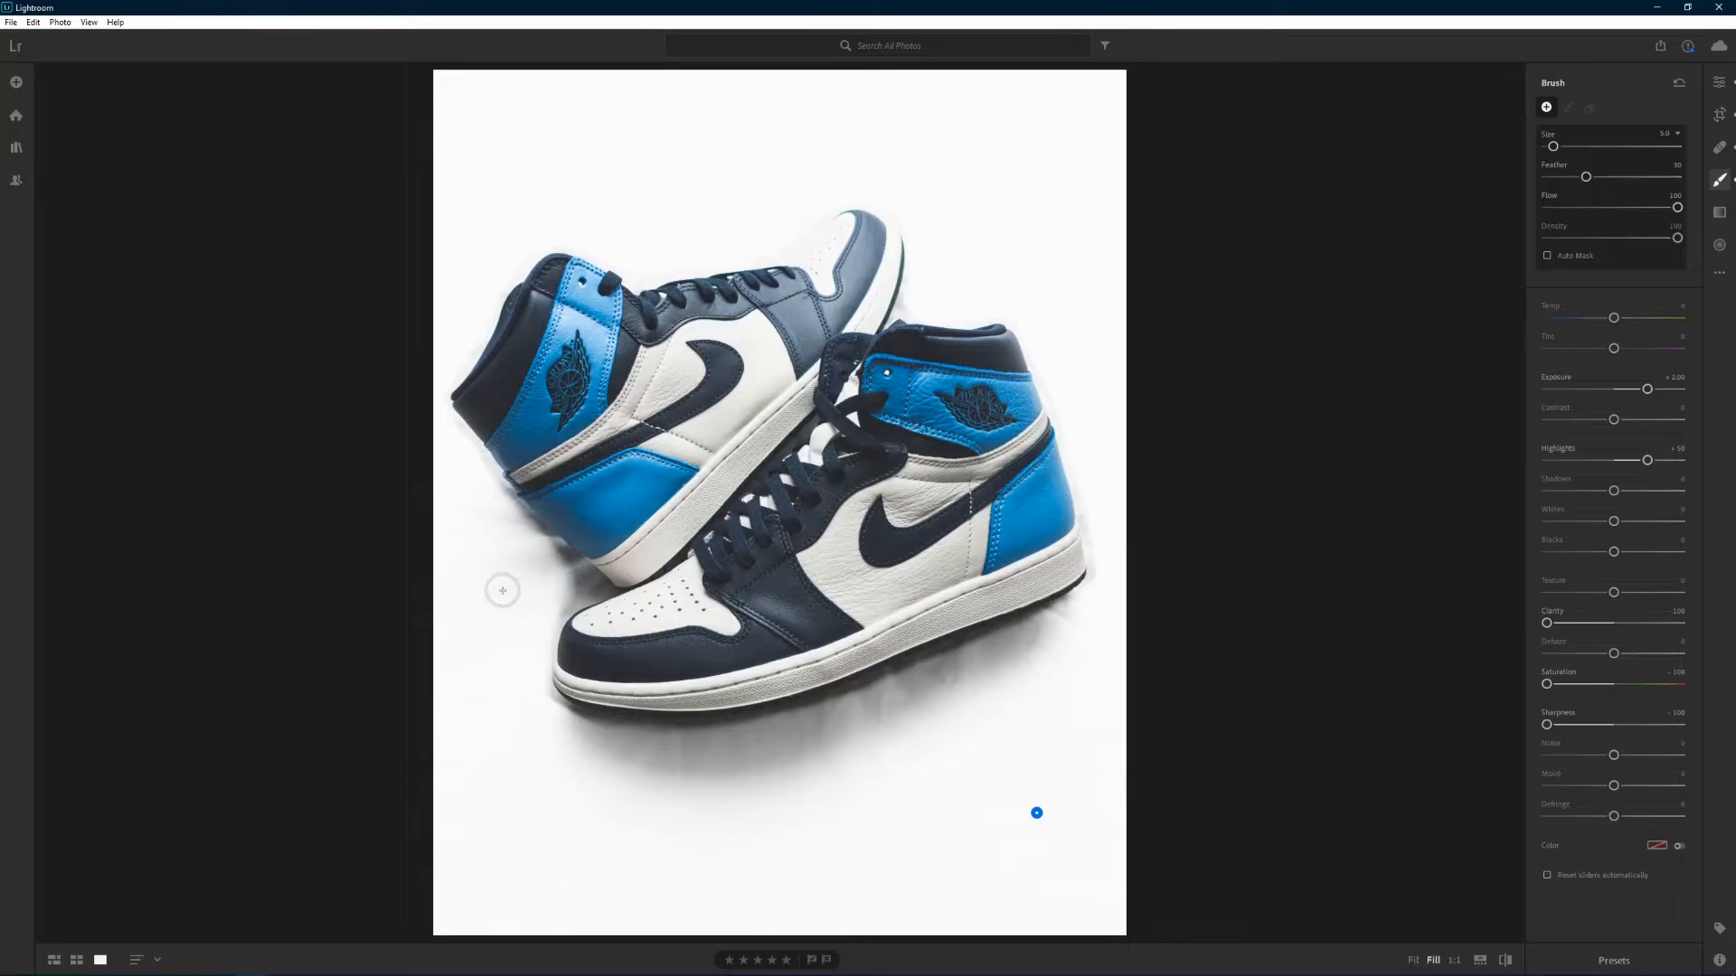
Step: Zoom in close and brush the dark gap between the front shoe's toe and the rear shoe's heel with the brightening adjustment
{"action": "key", "text": "ctrl+equal"}
{"action": "key", "text": "ctrl+minus"}
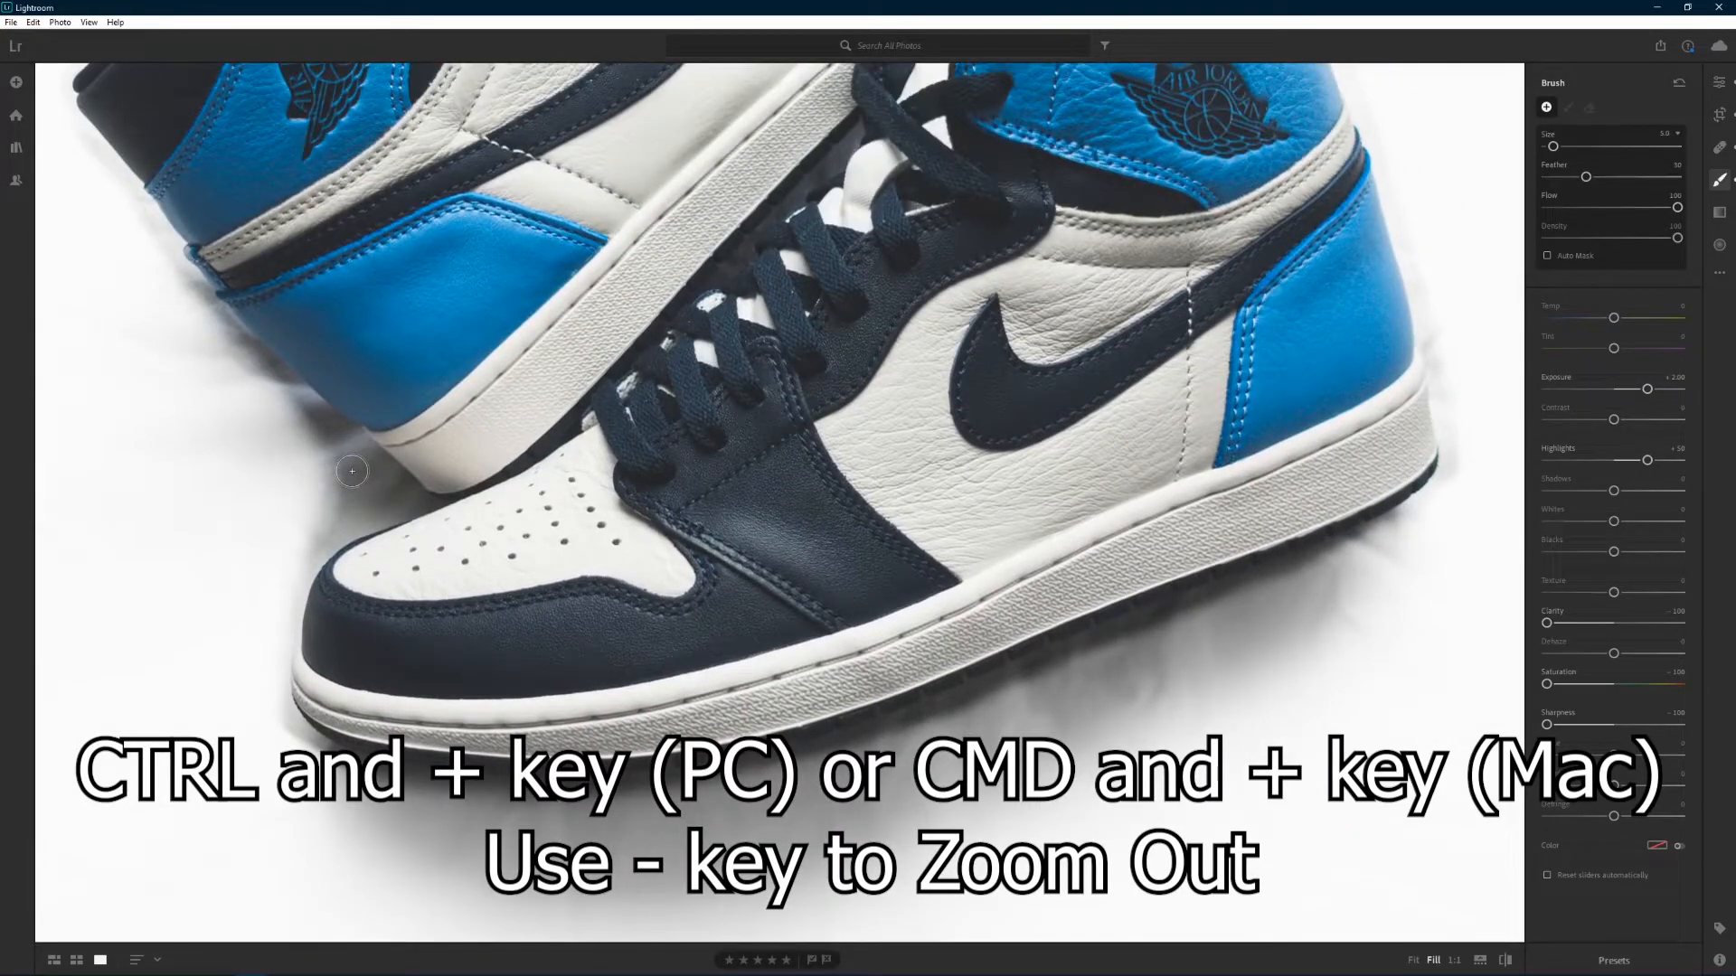
{"action": "key", "text": "ctrl+equal"}
{"action": "key", "text": "ctrl+minus"}
{"action": "scroll", "coordinate": [345, 478], "scroll_direction": "up", "scroll_amount": 6}
{"action": "key", "text": "ctrl+equal"}
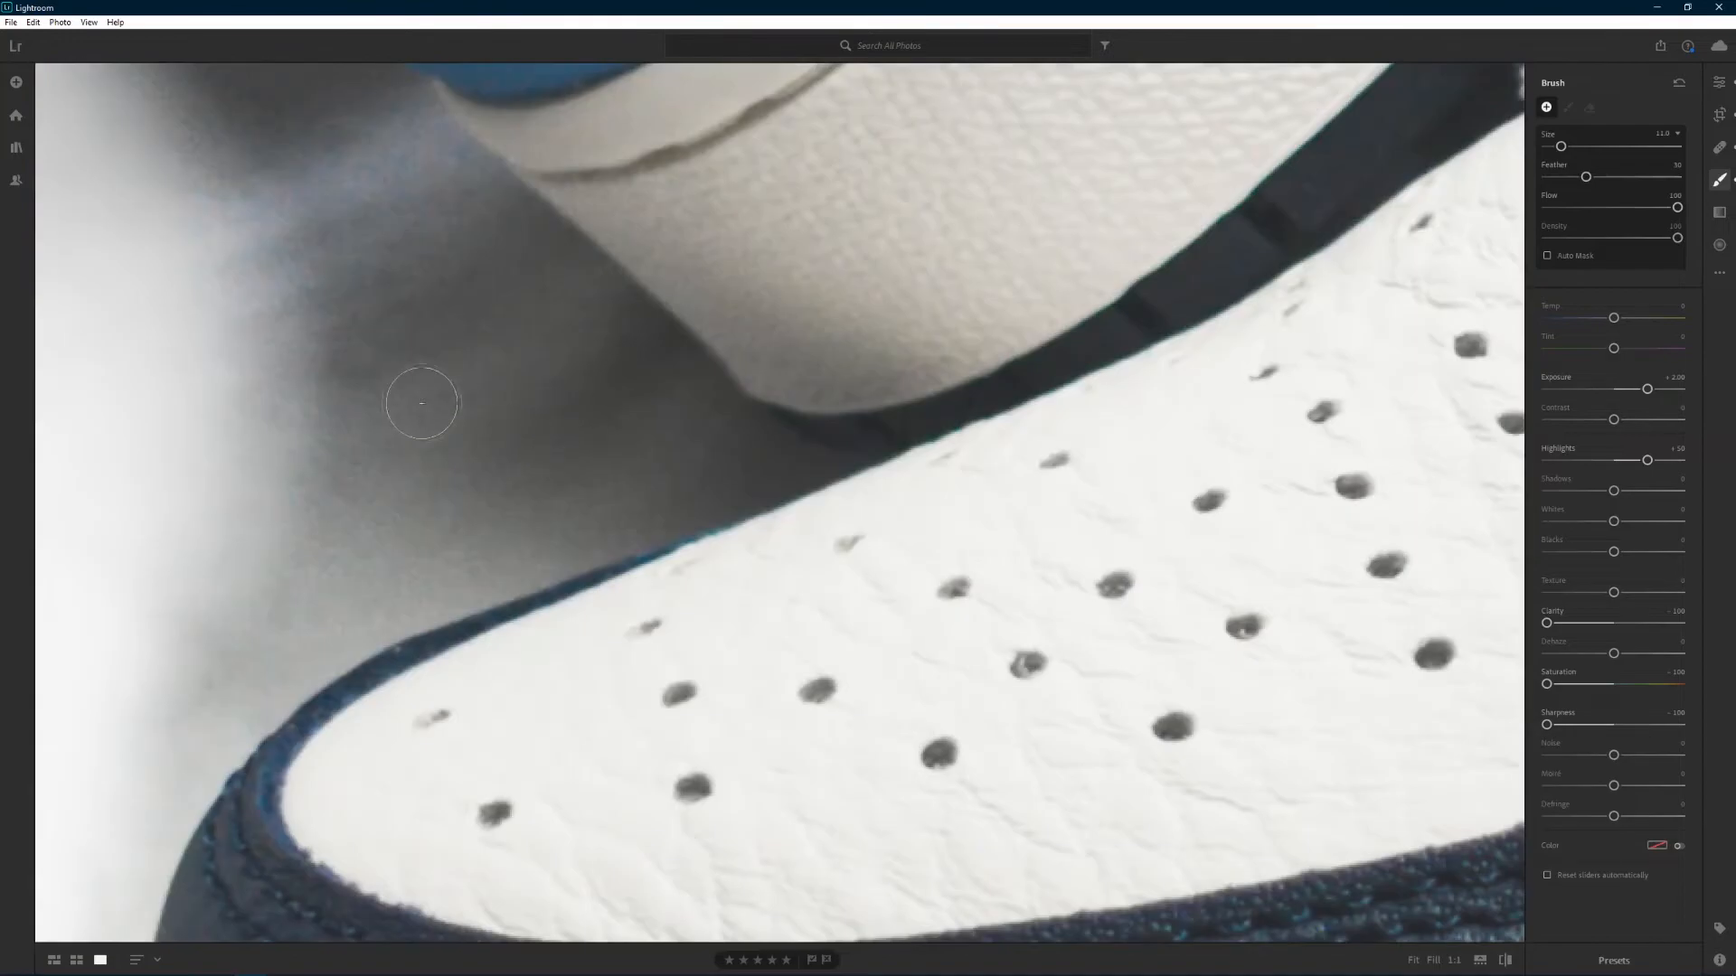
{"action": "mouse_move", "coordinate": [570, 420]}
{"action": "left_mouse_down"}
{"action": "mouse_move", "coordinate": [697, 453]}
{"action": "mouse_move", "coordinate": [736, 414]}
{"action": "left_mouse_up"}
{"action": "scroll", "coordinate": [736, 414], "scroll_direction": "down", "scroll_amount": 6}
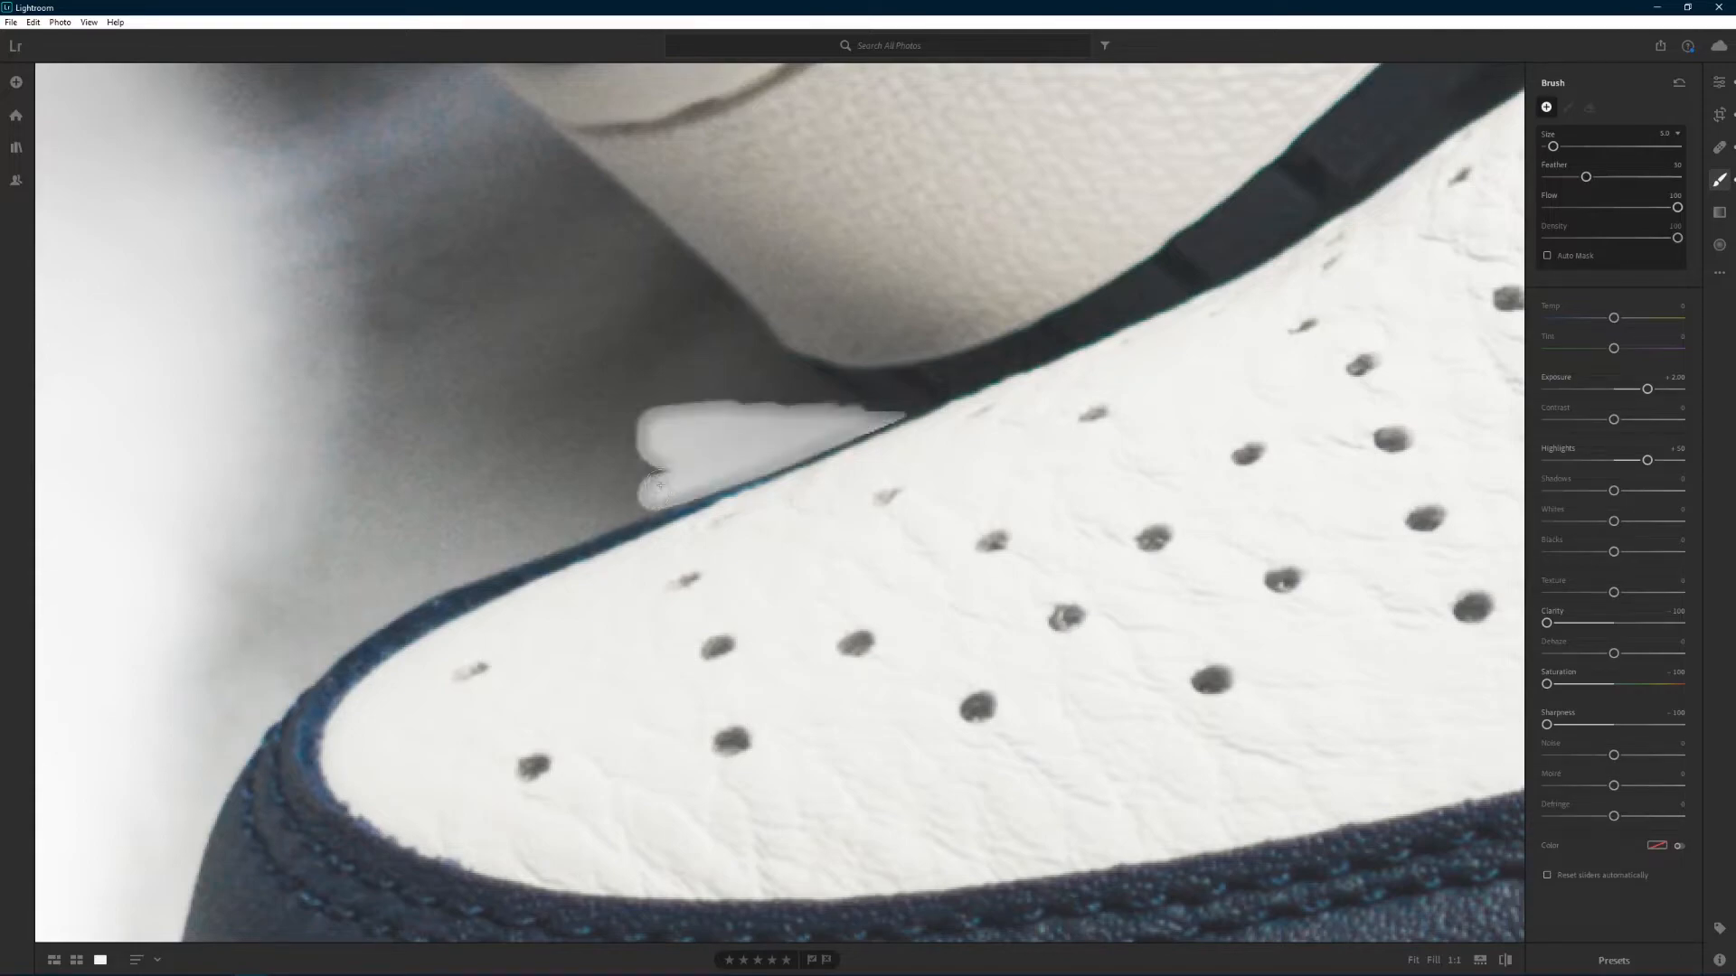
{"action": "left_click_drag", "start_coordinate": [658, 486], "coordinate": [642, 459]}
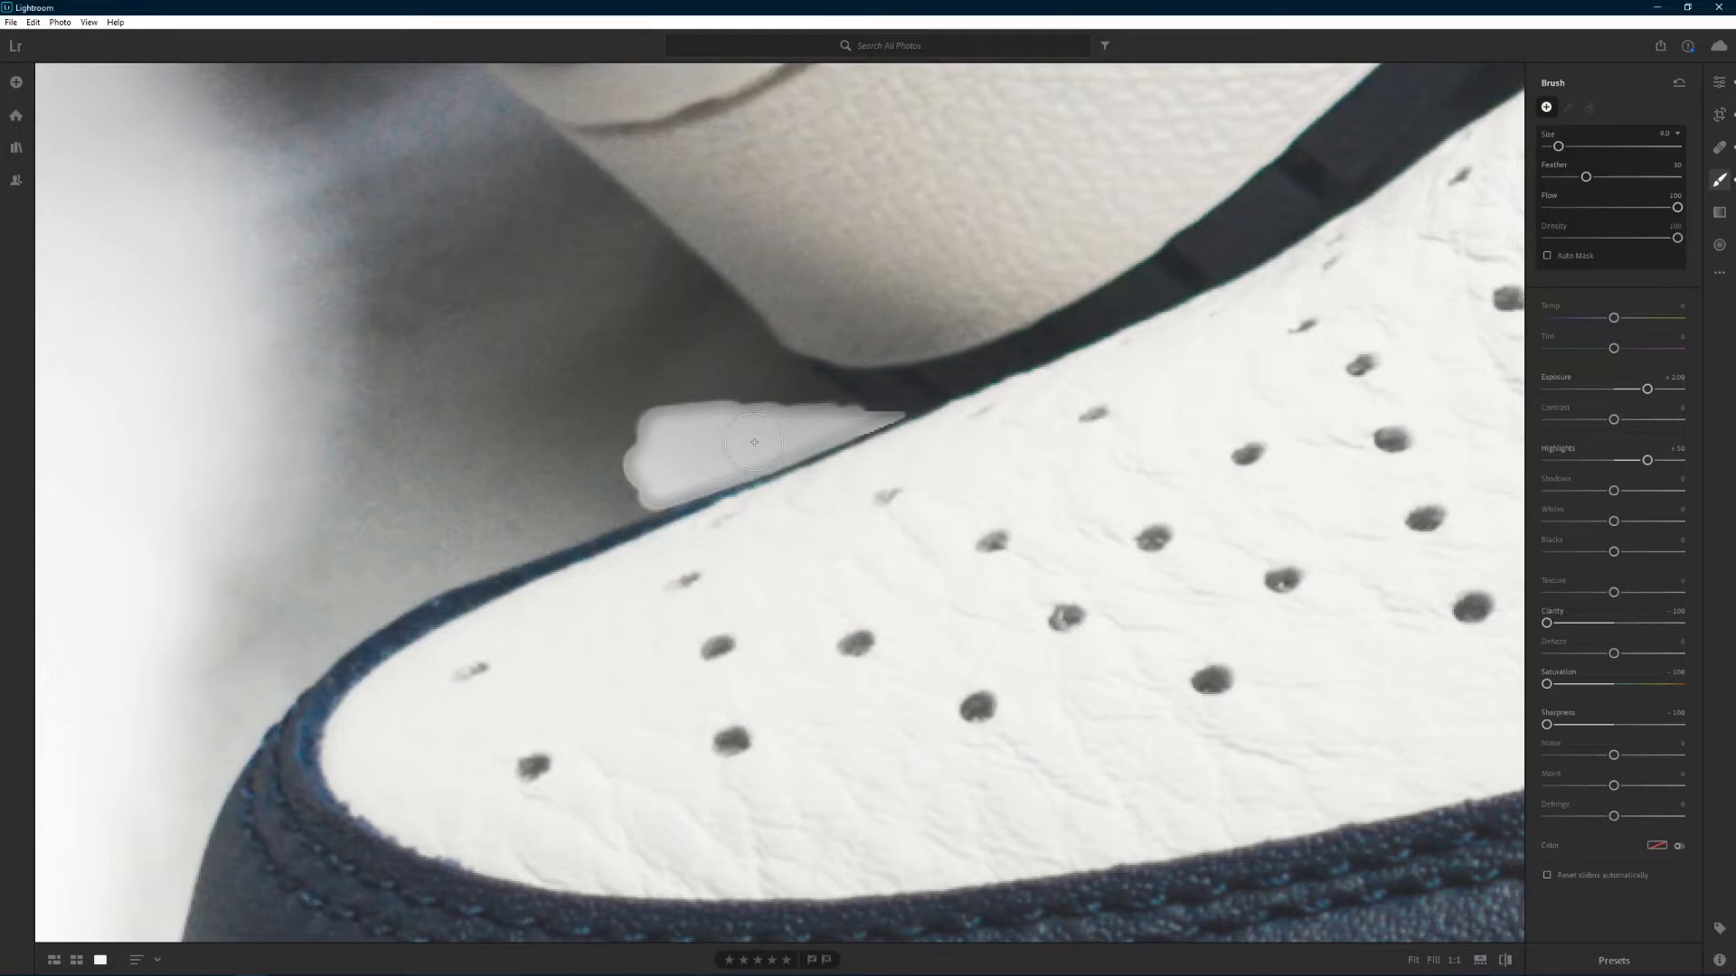
{"action": "mouse_move", "coordinate": [747, 446]}
{"action": "left_mouse_down"}
{"action": "mouse_move", "coordinate": [623, 547]}
{"action": "mouse_move", "coordinate": [721, 456]}
{"action": "mouse_move", "coordinate": [644, 503]}
{"action": "mouse_move", "coordinate": [646, 448]}
{"action": "left_mouse_up"}
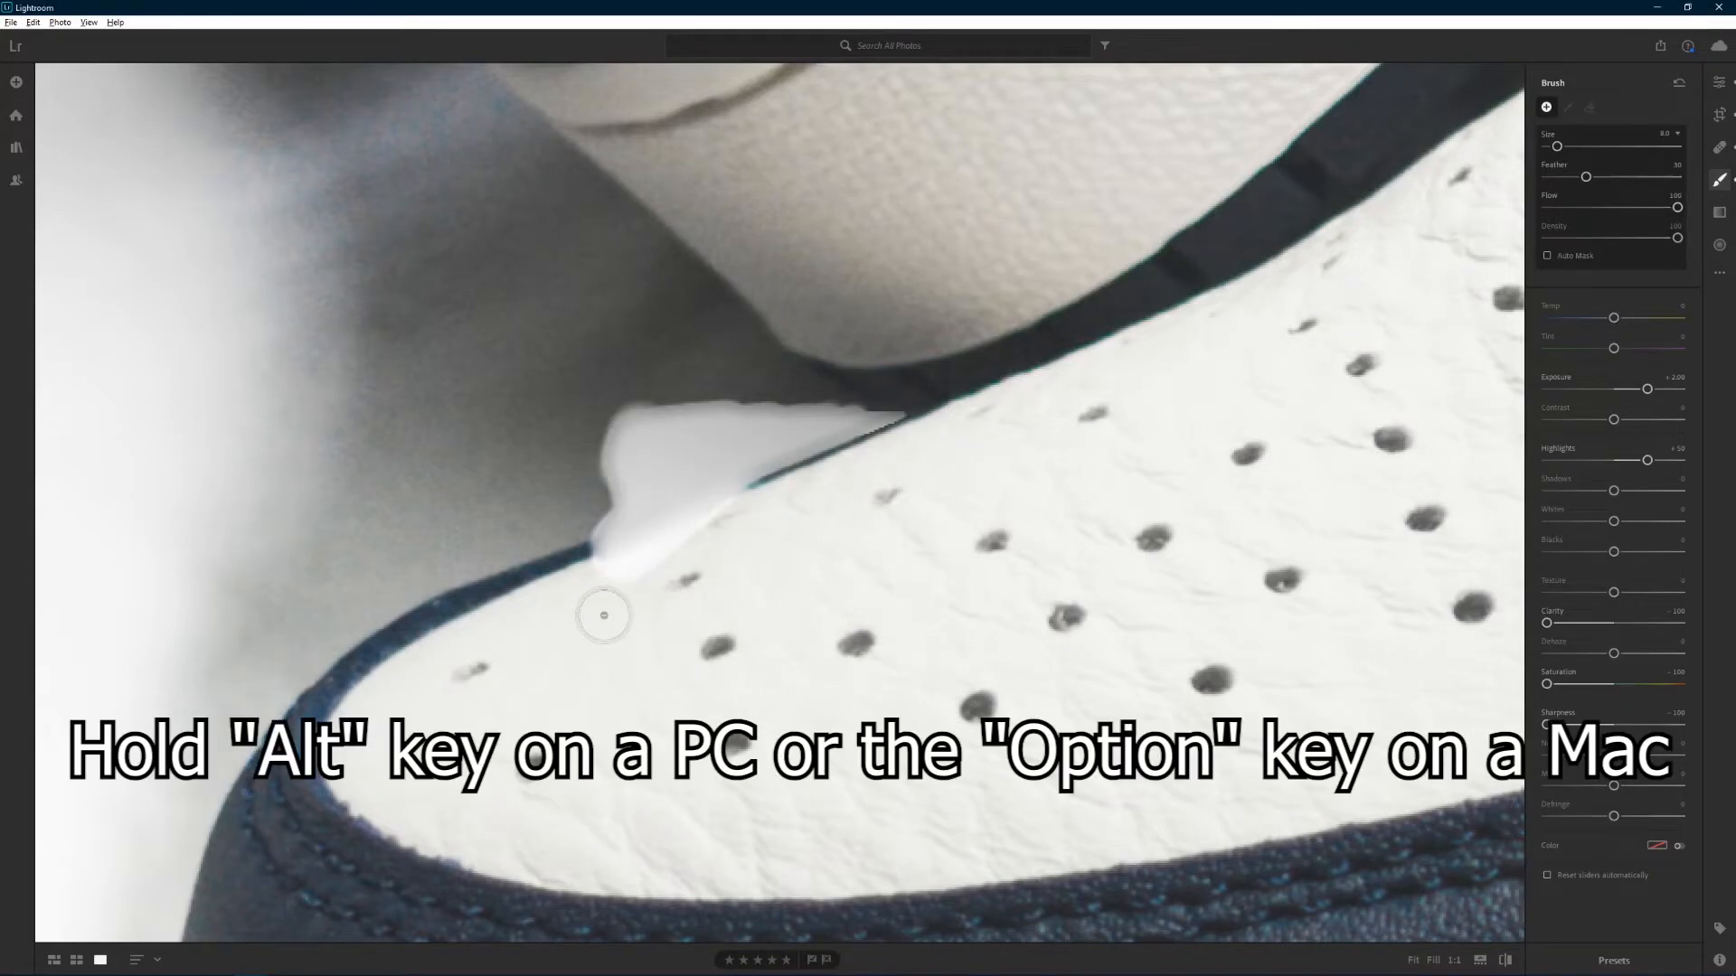
Step: Erase the brush spill from the front shoe's toe and trim the mask back along its dark edge, varying the brush size
{"action": "key", "text": "bracketright"}
{"action": "mouse_move", "coordinate": [598, 589]}
{"action": "left_mouse_down"}
{"action": "mouse_move", "coordinate": [765, 519]}
{"action": "mouse_move", "coordinate": [709, 535]}
{"action": "left_mouse_up"}
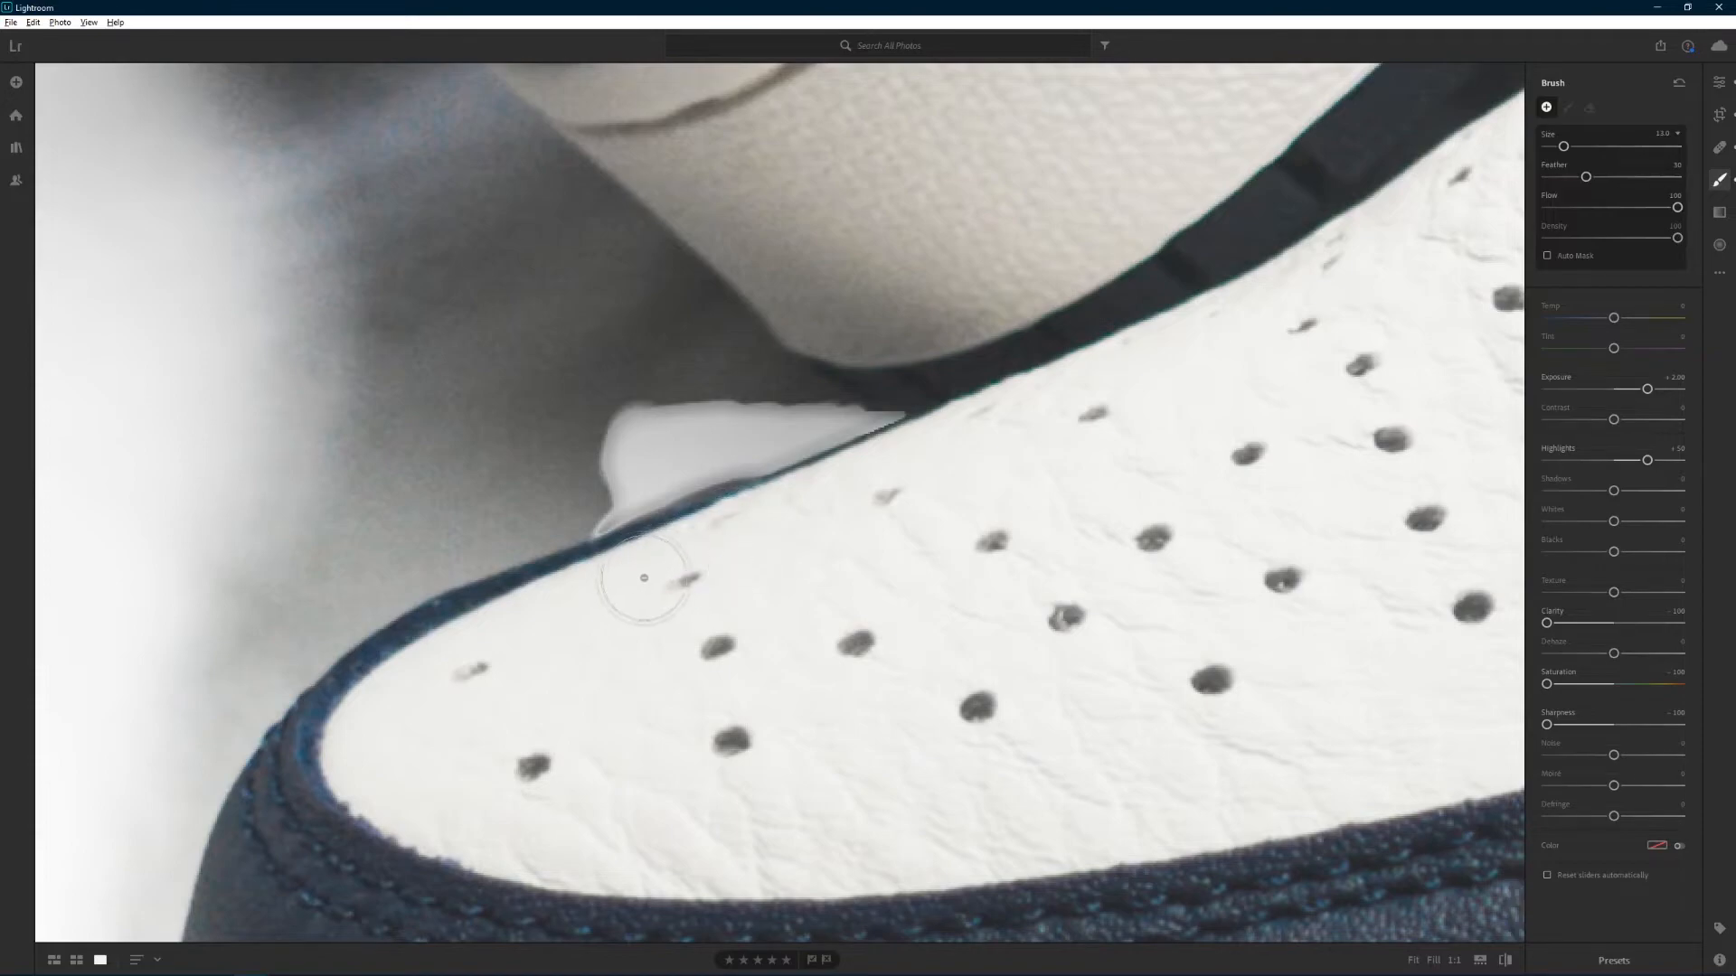
{"action": "key", "text": "bracketleft"}
{"action": "key", "text": "bracketleft"}
{"action": "key", "text": "bracketleft"}
{"action": "key", "text": "bracketleft"}
{"action": "key", "text": "bracketleft"}
{"action": "key", "text": "bracketleft"}
{"action": "mouse_move", "coordinate": [624, 549]}
{"action": "left_mouse_down"}
{"action": "mouse_move", "coordinate": [825, 472]}
{"action": "mouse_move", "coordinate": [687, 449]}
{"action": "left_mouse_up"}
{"action": "key", "text": "bracketleft"}
{"action": "key", "text": "bracketleft"}
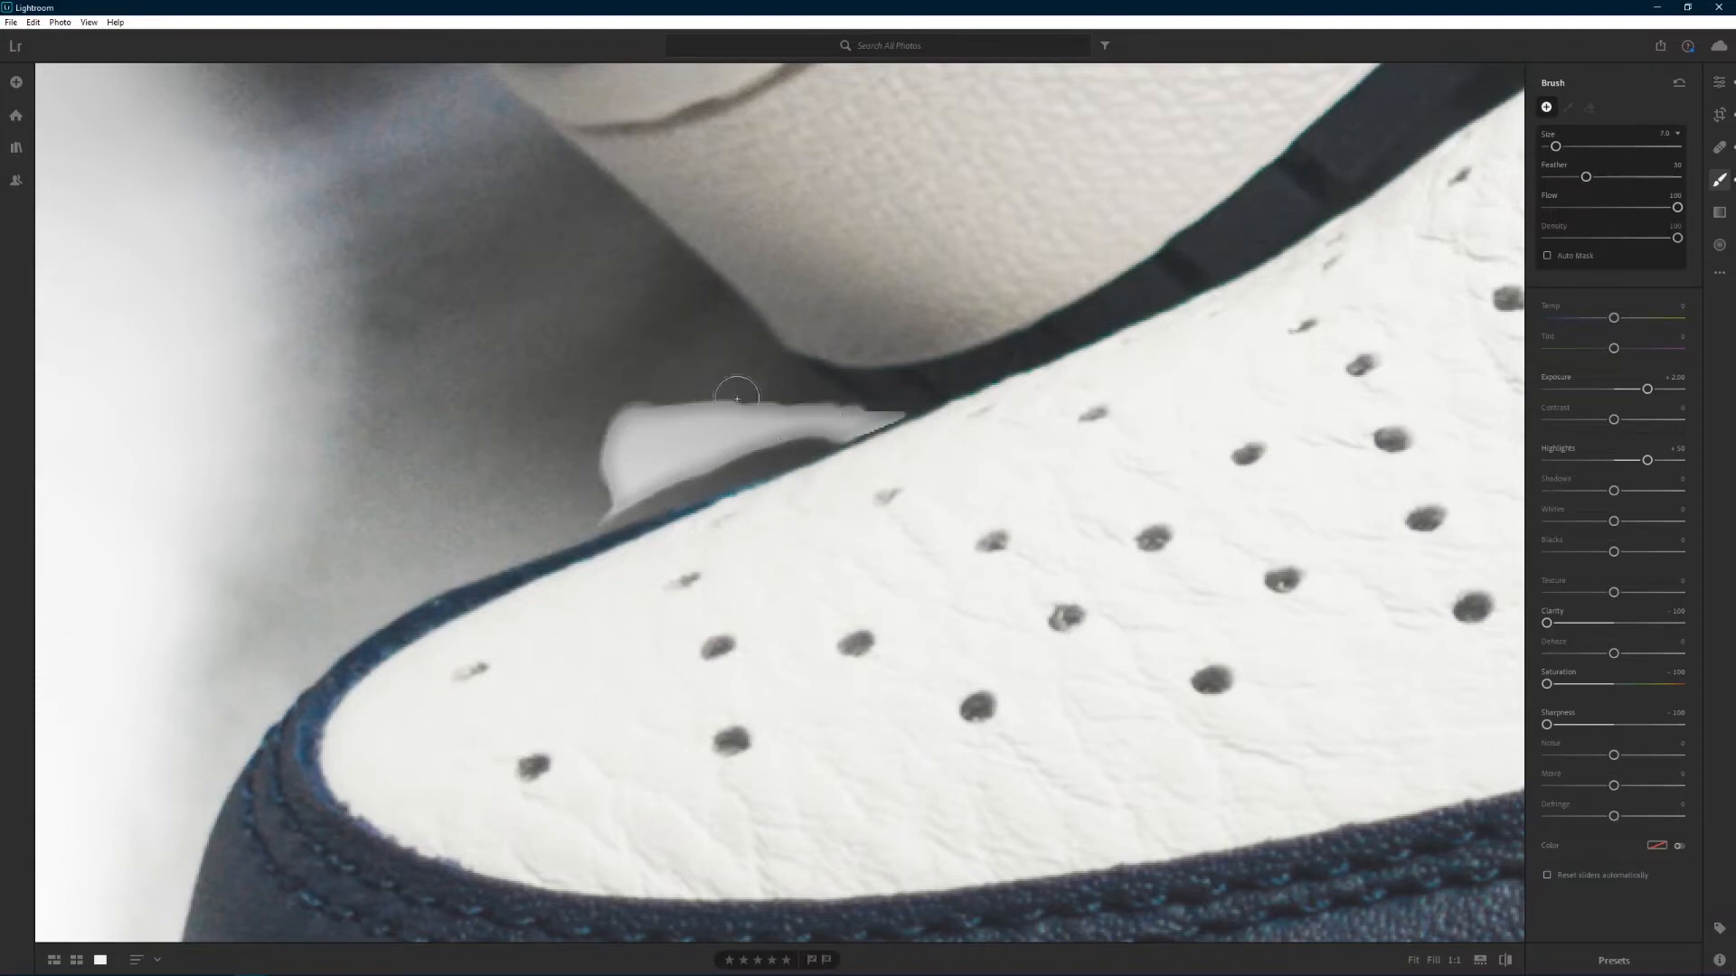
Step: Pan around the front shoe at close zoom to examine the mask edges at the toe, sole and laces
{"action": "key", "text": "space"}
{"action": "key", "text": "space"}
{"action": "key", "text": "space"}
{"action": "key", "text": "space"}
{"action": "mouse_move", "coordinate": [616, 495]}
{"action": "left_mouse_down"}
{"action": "mouse_move", "coordinate": [593, 469]}
{"action": "mouse_move", "coordinate": [600, 488]}
{"action": "mouse_move", "coordinate": [600, 410]}
{"action": "mouse_move", "coordinate": [522, 466]}
{"action": "mouse_move", "coordinate": [479, 443]}
{"action": "left_mouse_up"}
{"action": "key", "text": "space"}
{"action": "left_click_drag", "start_coordinate": [535, 501], "coordinate": [375, 325]}
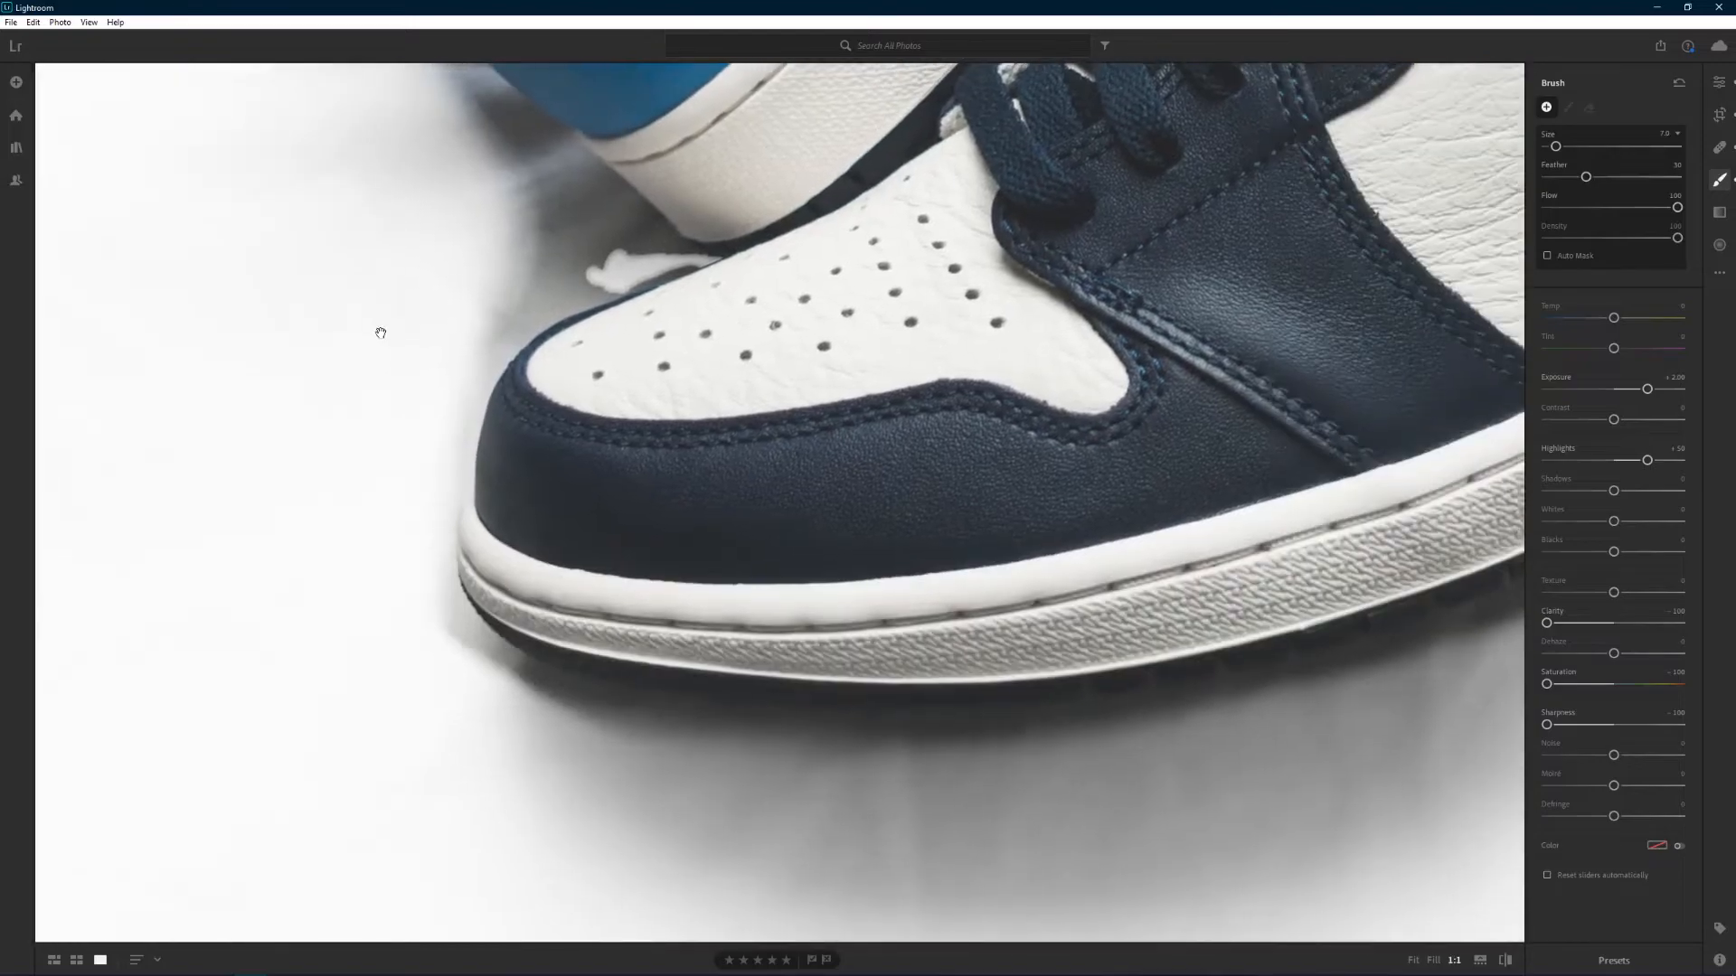
{"action": "left_click_drag", "start_coordinate": [678, 535], "coordinate": [395, 410]}
{"action": "left_click_drag", "start_coordinate": [505, 511], "coordinate": [474, 493]}
{"action": "key", "text": "bracketright"}
{"action": "key", "text": "bracketright"}
{"action": "key", "text": "bracketright"}
{"action": "key", "text": "bracketright"}
{"action": "key", "text": "bracketright"}
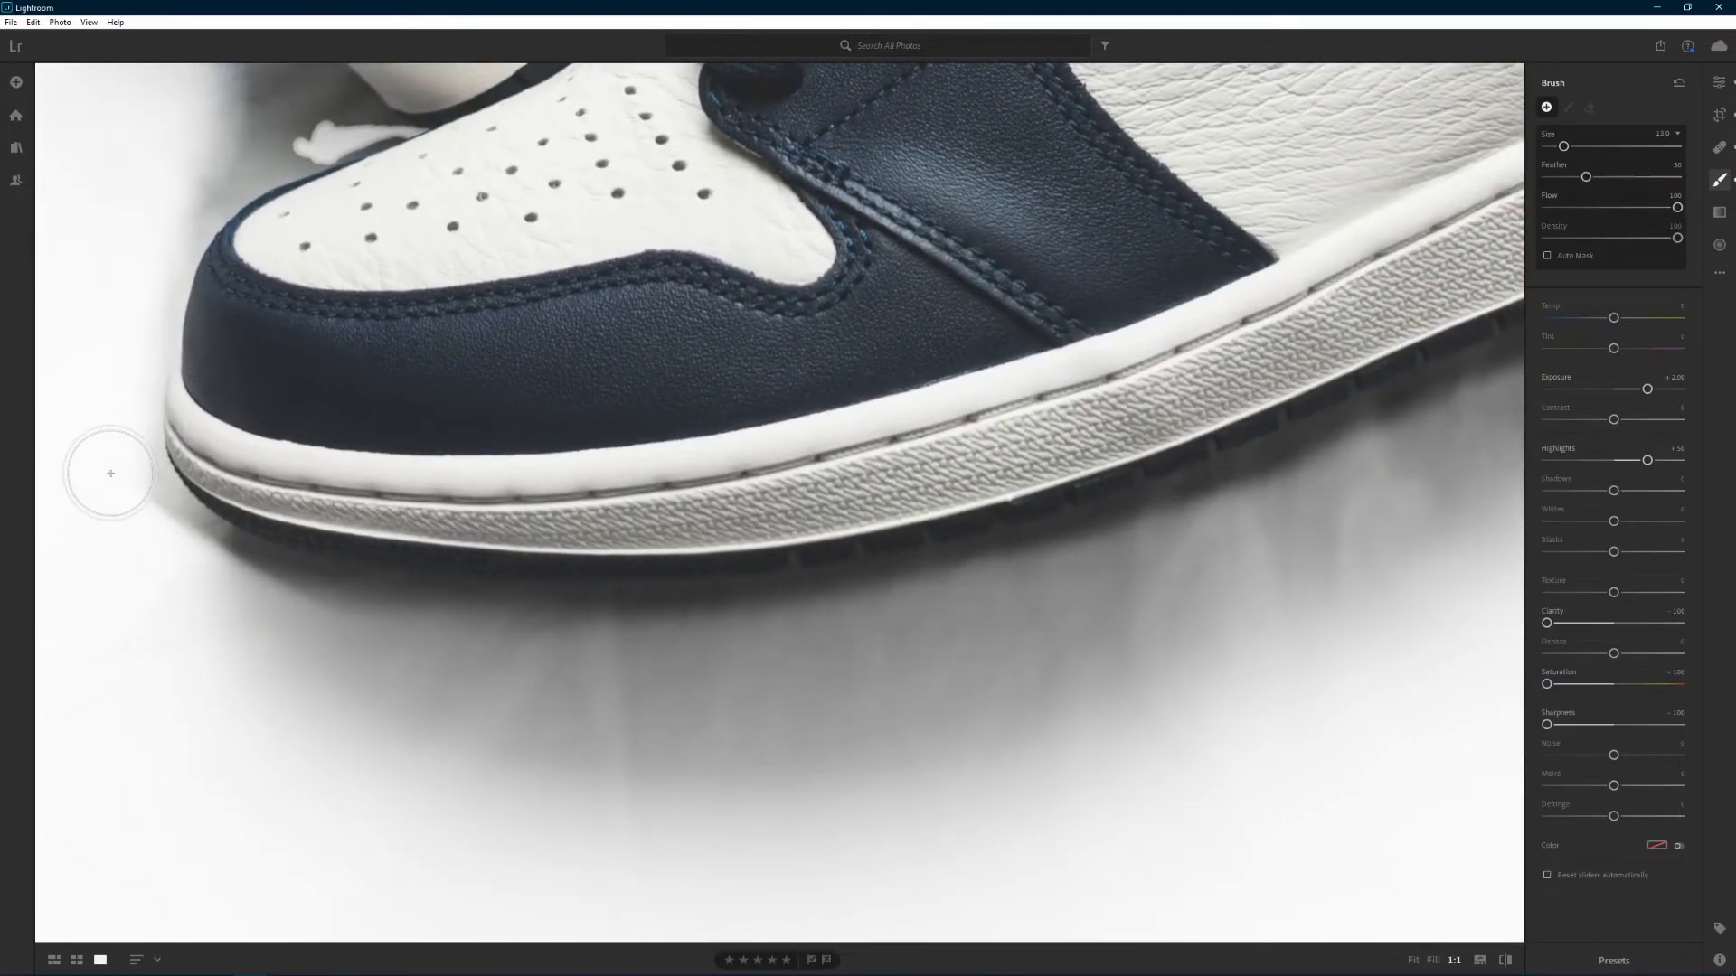
{"action": "mouse_move", "coordinate": [713, 190]}
{"action": "left_mouse_down"}
{"action": "mouse_move", "coordinate": [737, 437]}
{"action": "mouse_move", "coordinate": [594, 435]}
{"action": "left_mouse_up"}
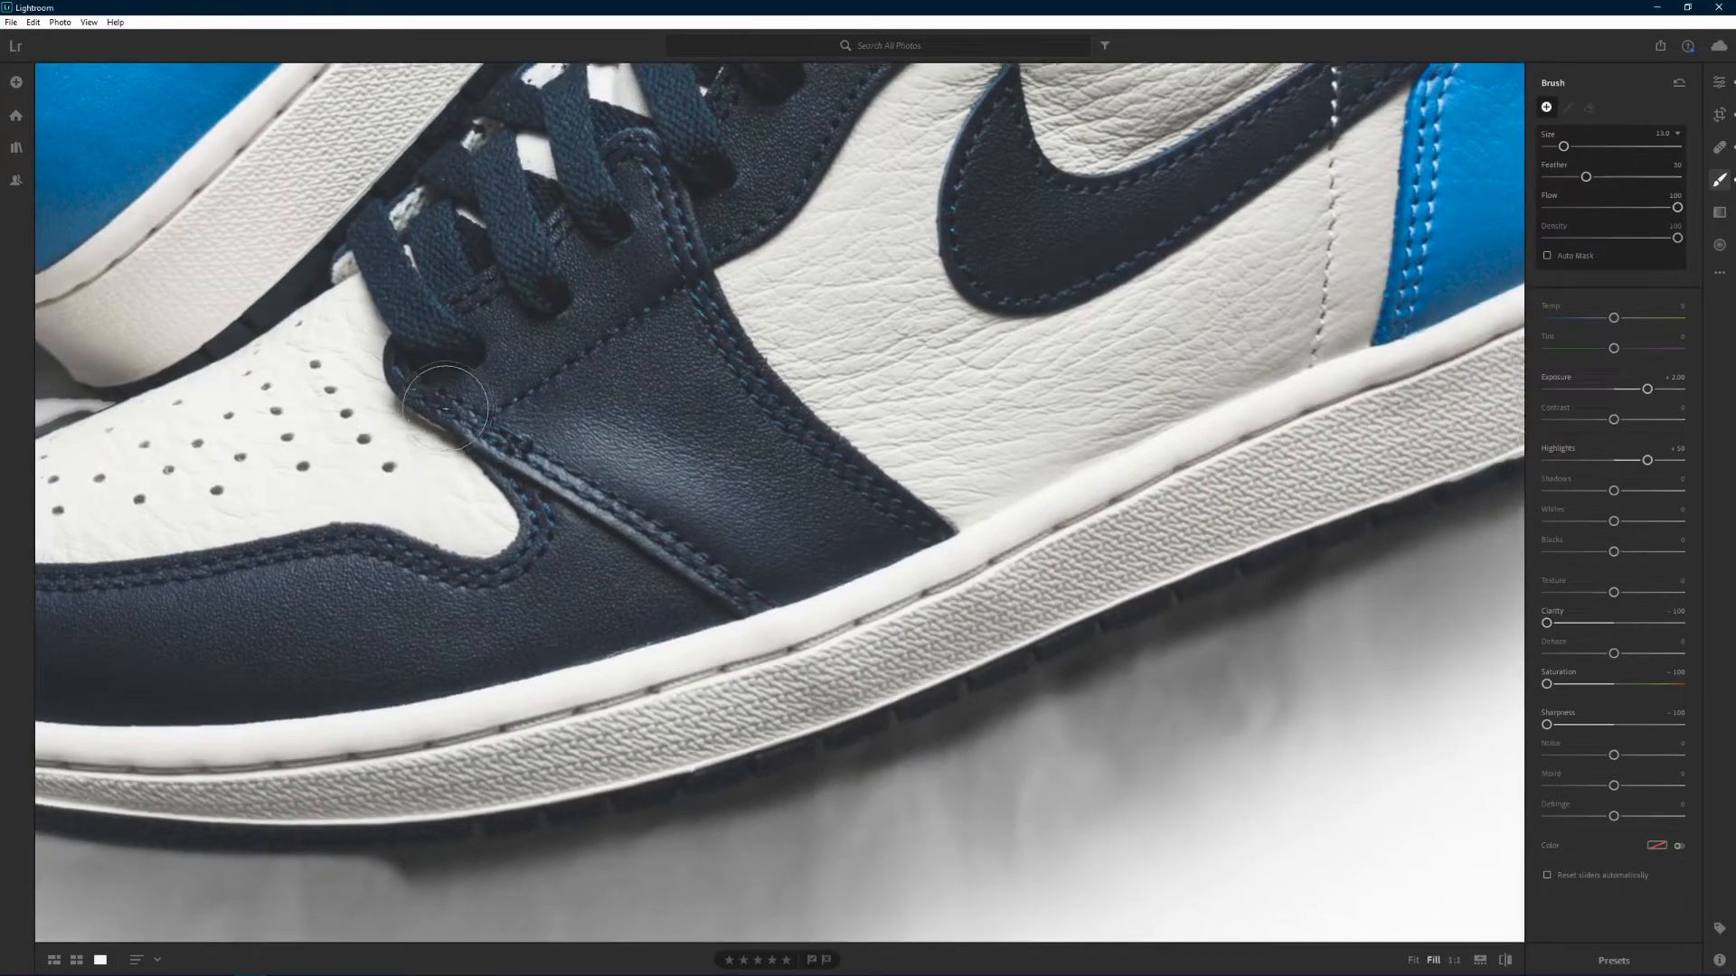
{"action": "key", "text": "z"}
{"action": "key", "text": "z"}
{"action": "mouse_move", "coordinate": [723, 393]}
{"action": "left_mouse_down"}
{"action": "mouse_move", "coordinate": [550, 456]}
{"action": "mouse_move", "coordinate": [394, 459]}
{"action": "mouse_move", "coordinate": [726, 400]}
{"action": "mouse_move", "coordinate": [780, 196]}
{"action": "mouse_move", "coordinate": [825, 250]}
{"action": "mouse_move", "coordinate": [731, 296]}
{"action": "mouse_move", "coordinate": [748, 282]}
{"action": "mouse_move", "coordinate": [681, 412]}
{"action": "mouse_move", "coordinate": [587, 623]}
{"action": "left_mouse_up"}
Step: Brush the background beside the front shoe's toe to clean white, using a brush size of about 10
{"action": "key", "text": "bracketright"}
{"action": "key", "text": "bracketright"}
{"action": "key", "text": "ctrl+minus"}
{"action": "key", "text": "ctrl+equal"}
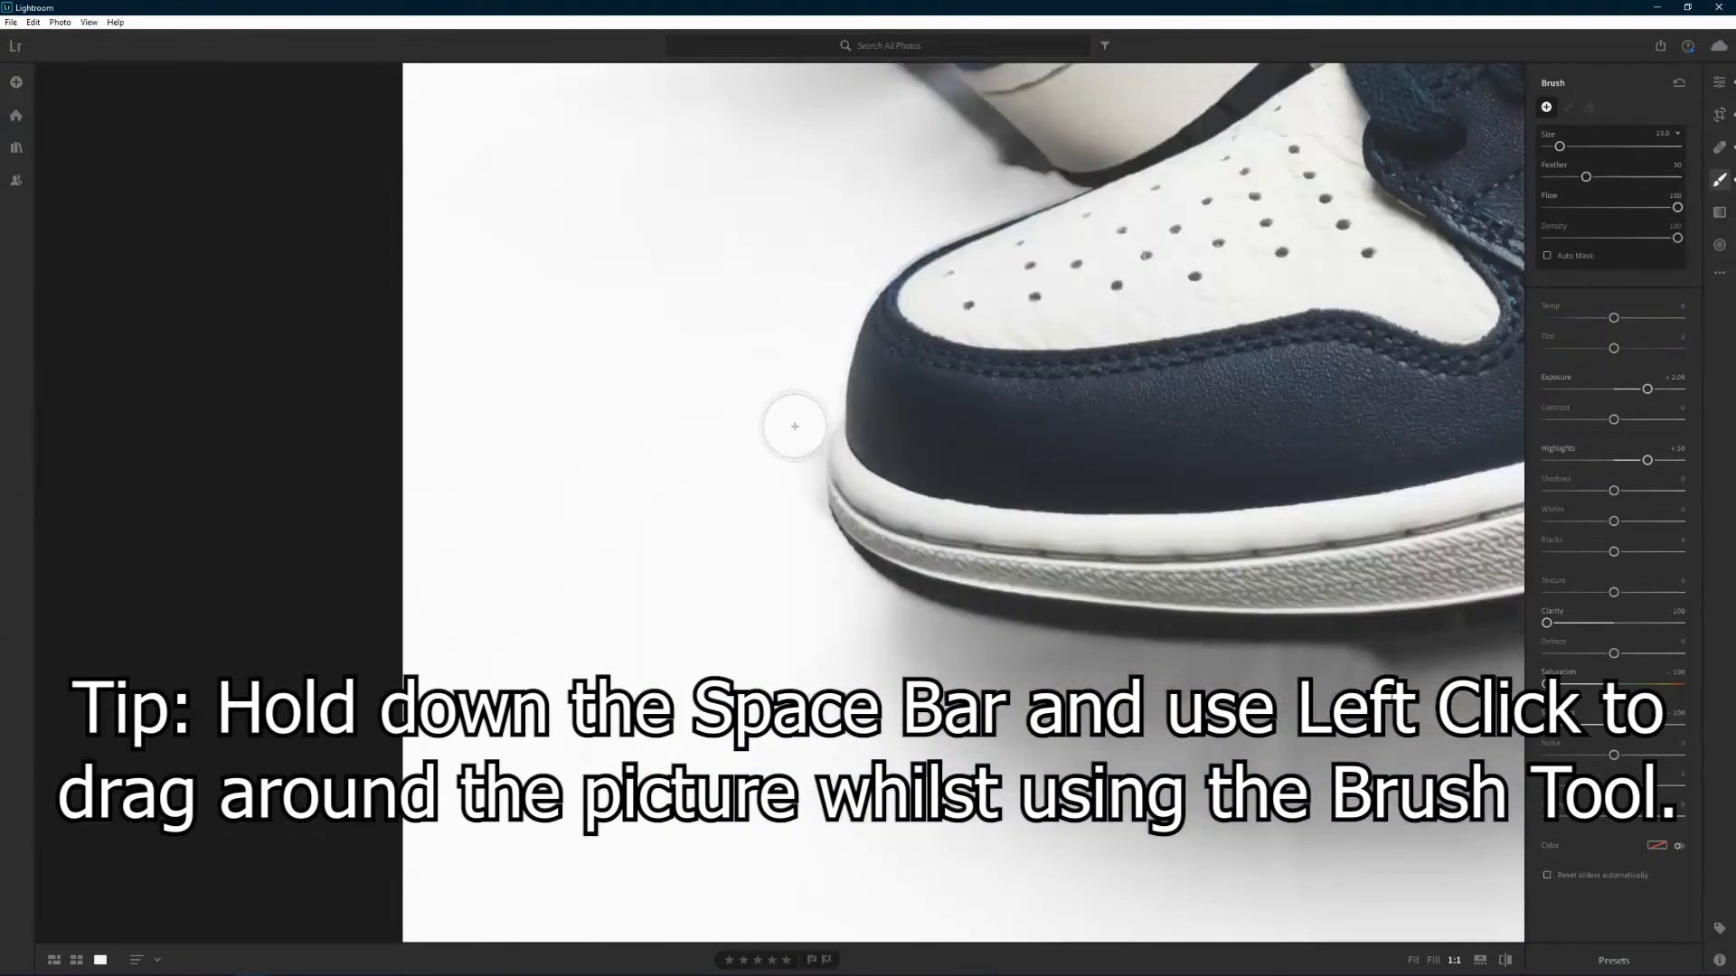
{"action": "key", "text": "ctrl+minus"}
{"action": "key", "text": "ctrl+equal"}
Step: Refine the brushed background along the underside of the front shoe's sole, from the toe towards the heel
{"action": "mouse_move", "coordinate": [482, 663]}
{"action": "left_mouse_down"}
{"action": "mouse_move", "coordinate": [1039, 452]}
{"action": "mouse_move", "coordinate": [380, 680]}
{"action": "left_mouse_up"}
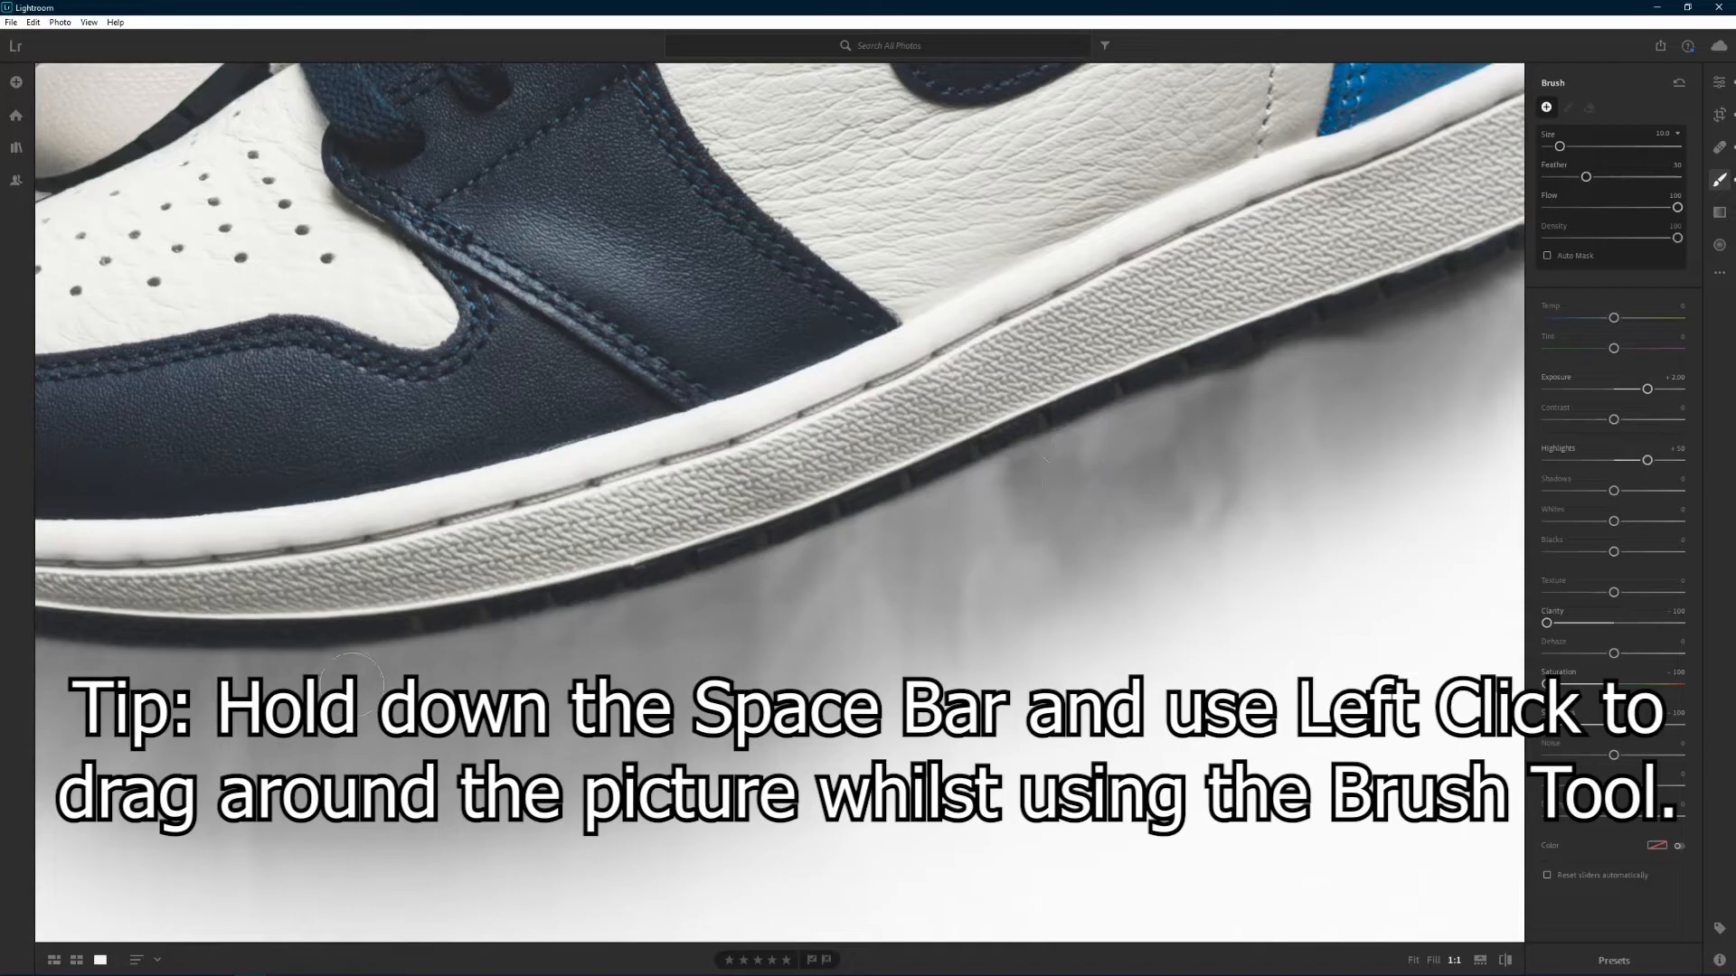
{"action": "key", "text": "ctrl+minus"}
{"action": "key", "text": "ctrl+equal"}
{"action": "mouse_move", "coordinate": [1386, 279]}
{"action": "left_mouse_down"}
{"action": "mouse_move", "coordinate": [977, 506]}
{"action": "mouse_move", "coordinate": [1112, 434]}
{"action": "mouse_move", "coordinate": [714, 619]}
{"action": "left_mouse_up"}
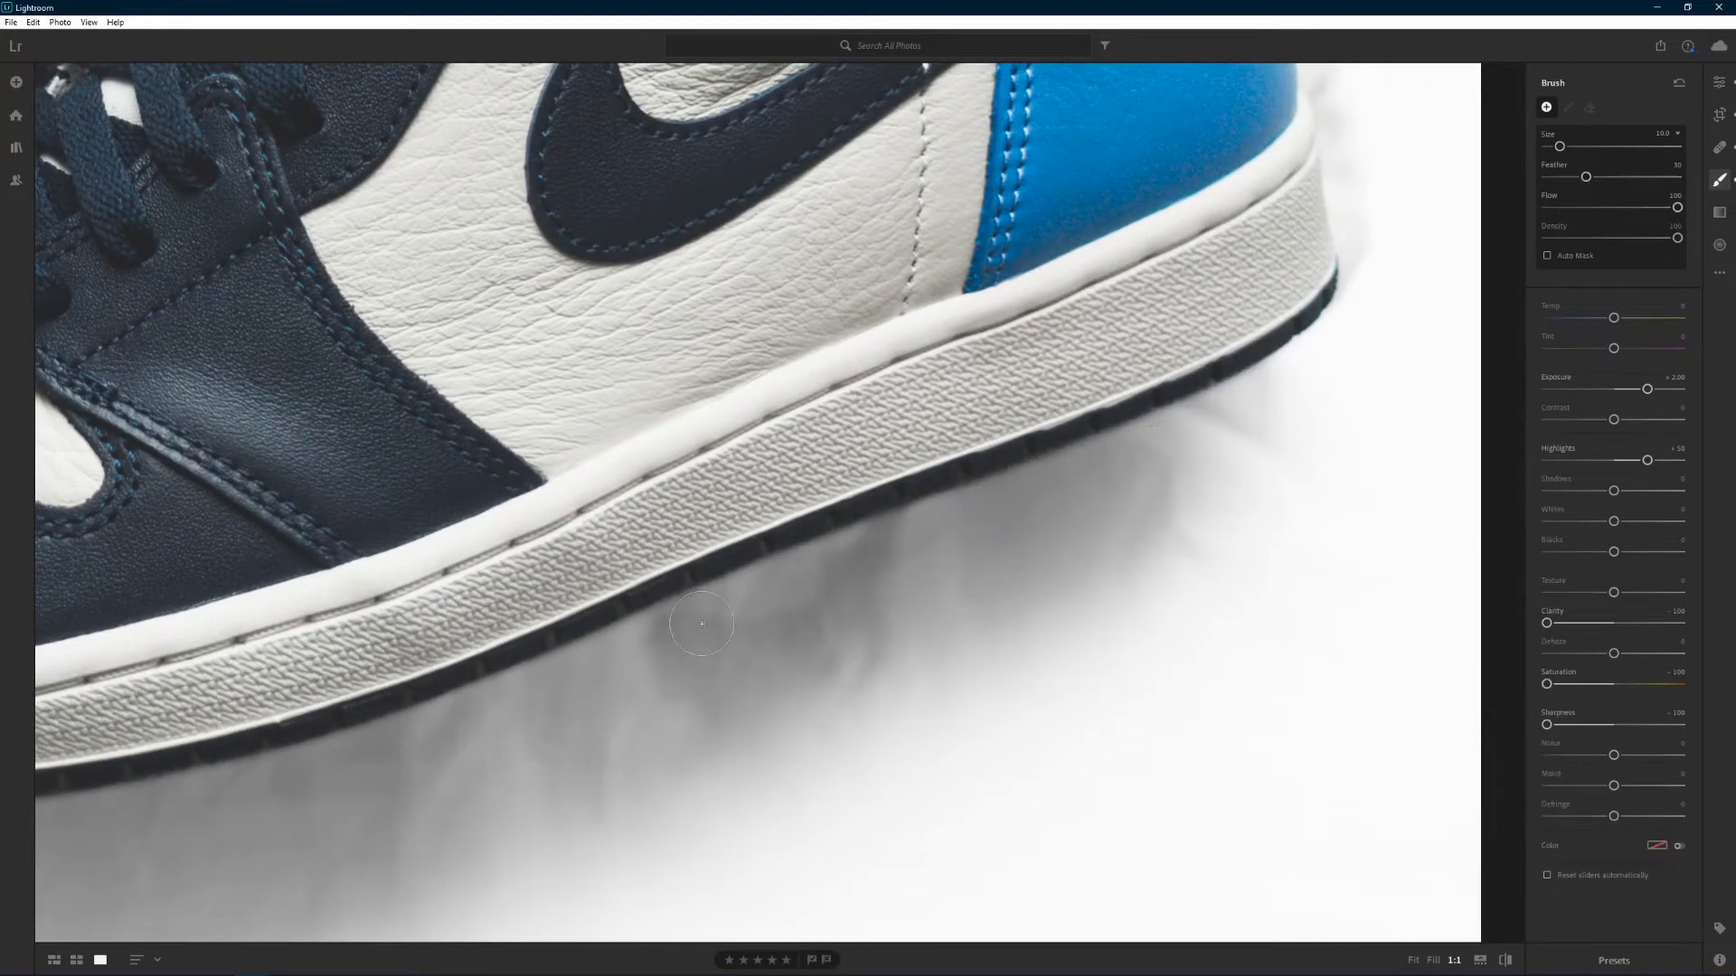
{"action": "key", "text": "ctrl+minus"}
{"action": "key", "text": "ctrl+equal"}
{"action": "key", "text": "ctrl+minus"}
{"action": "key", "text": "ctrl+equal"}
Step: Brush the background behind the front shoe's heel to white, following the sole and blue panel up to the collar
{"action": "key", "text": "bracketleft"}
{"action": "key", "text": "bracketleft"}
{"action": "key", "text": "bracketleft"}
{"action": "key", "text": "bracketright"}
{"action": "key", "text": "bracketright"}
{"action": "key", "text": "bracketright"}
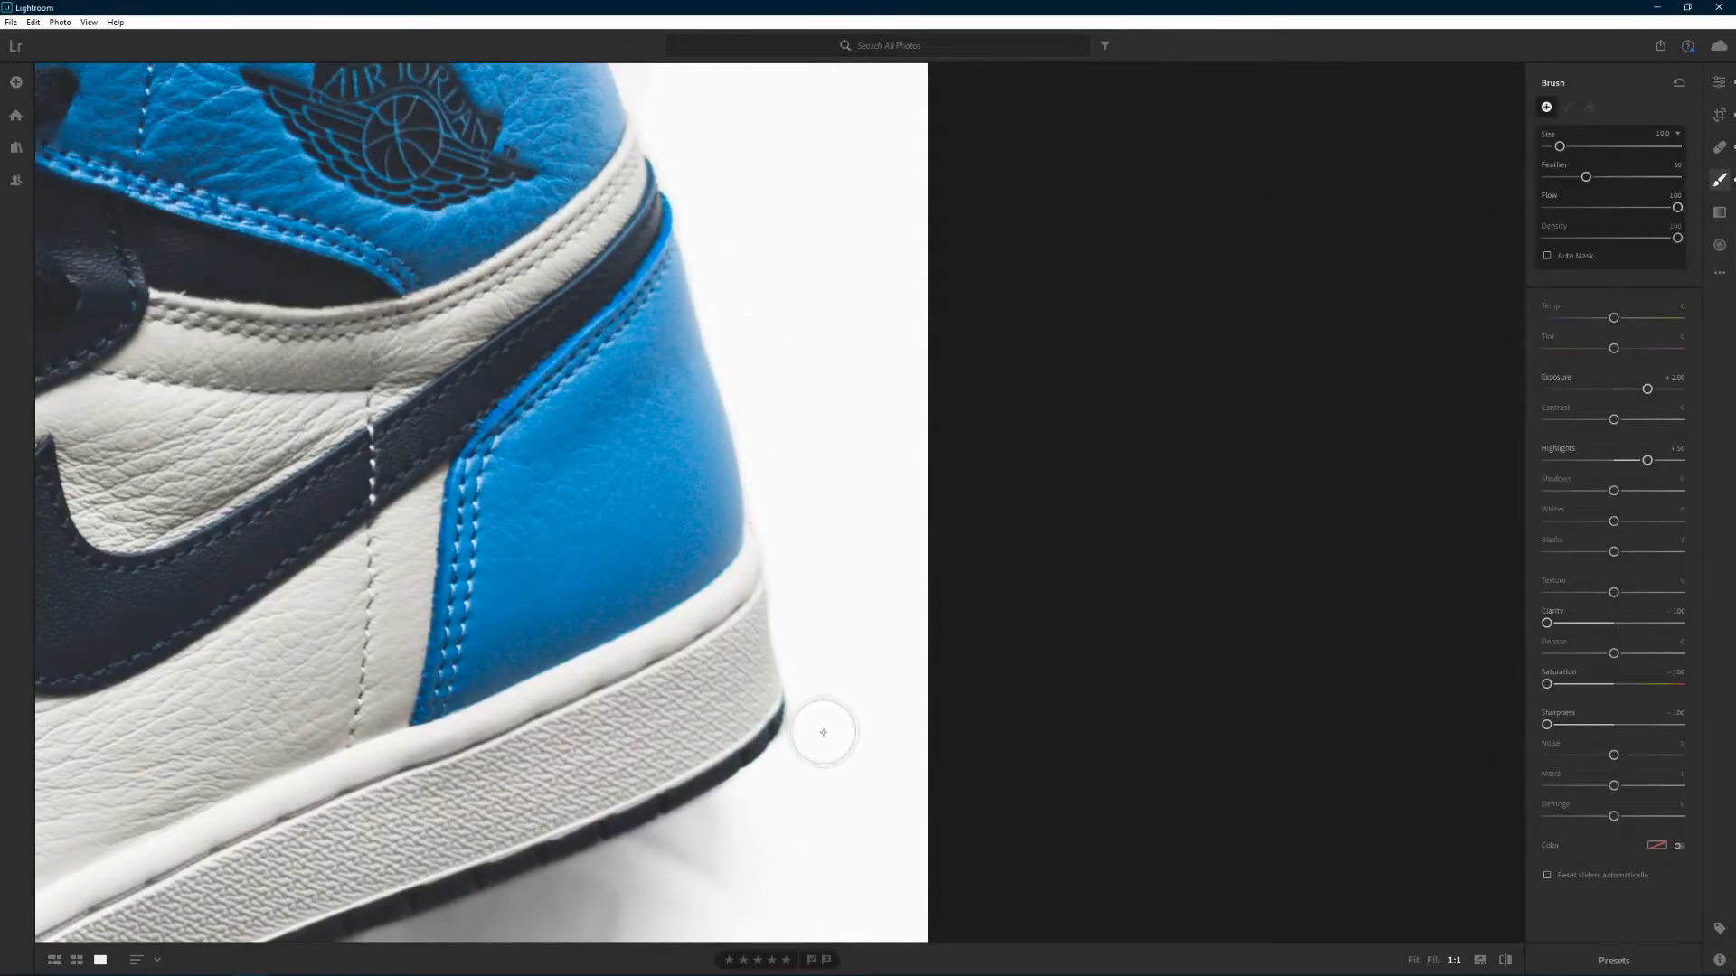
{"action": "left_click_drag", "start_coordinate": [830, 507], "coordinate": [1029, 831]}
{"action": "left_click_drag", "start_coordinate": [892, 337], "coordinate": [1266, 710]}
Step: Brush the narrow gap between the rear shoe's sole and the front shoe's collar with a finer brush
{"action": "key", "text": "ctrl+equal"}
{"action": "key", "text": "bracketleft"}
{"action": "key", "text": "bracketleft"}
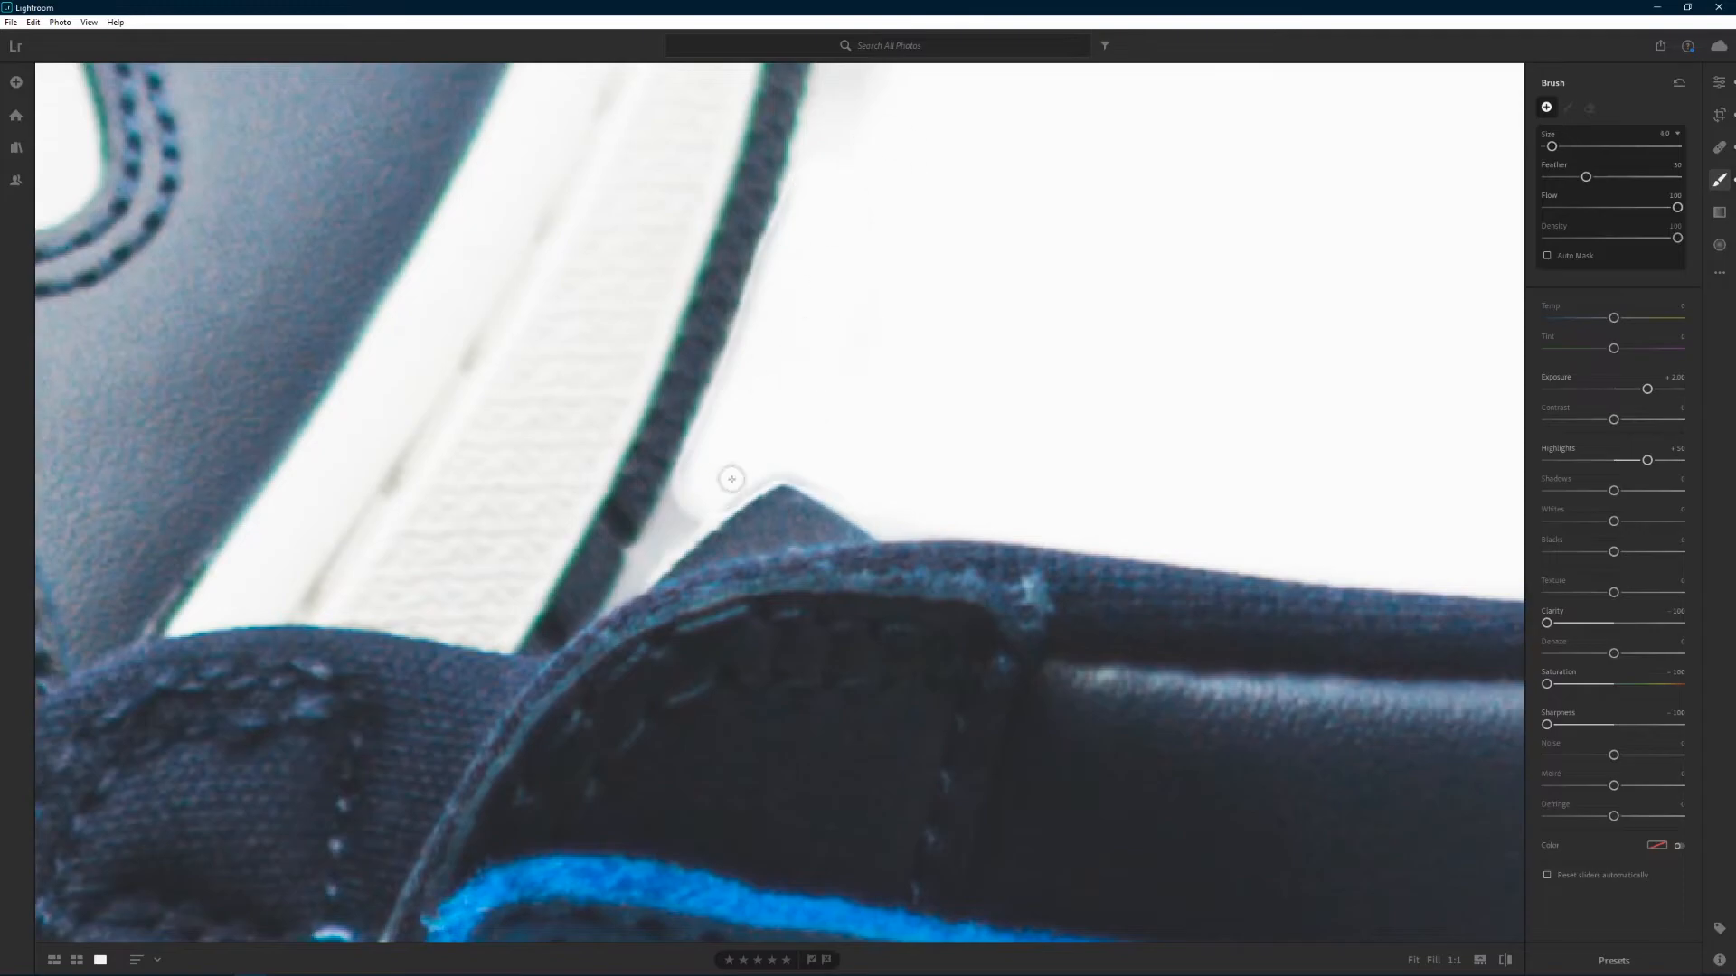
{"action": "left_click_drag", "start_coordinate": [728, 485], "coordinate": [671, 513]}
Step: Enlarge the brush and whiten the background around the rear shoe's toe
{"action": "key", "text": "ctrl+minus"}
{"action": "key", "text": "bracketright"}
{"action": "key", "text": "bracketright"}
{"action": "left_click_drag", "start_coordinate": [849, 530], "coordinate": [973, 581]}
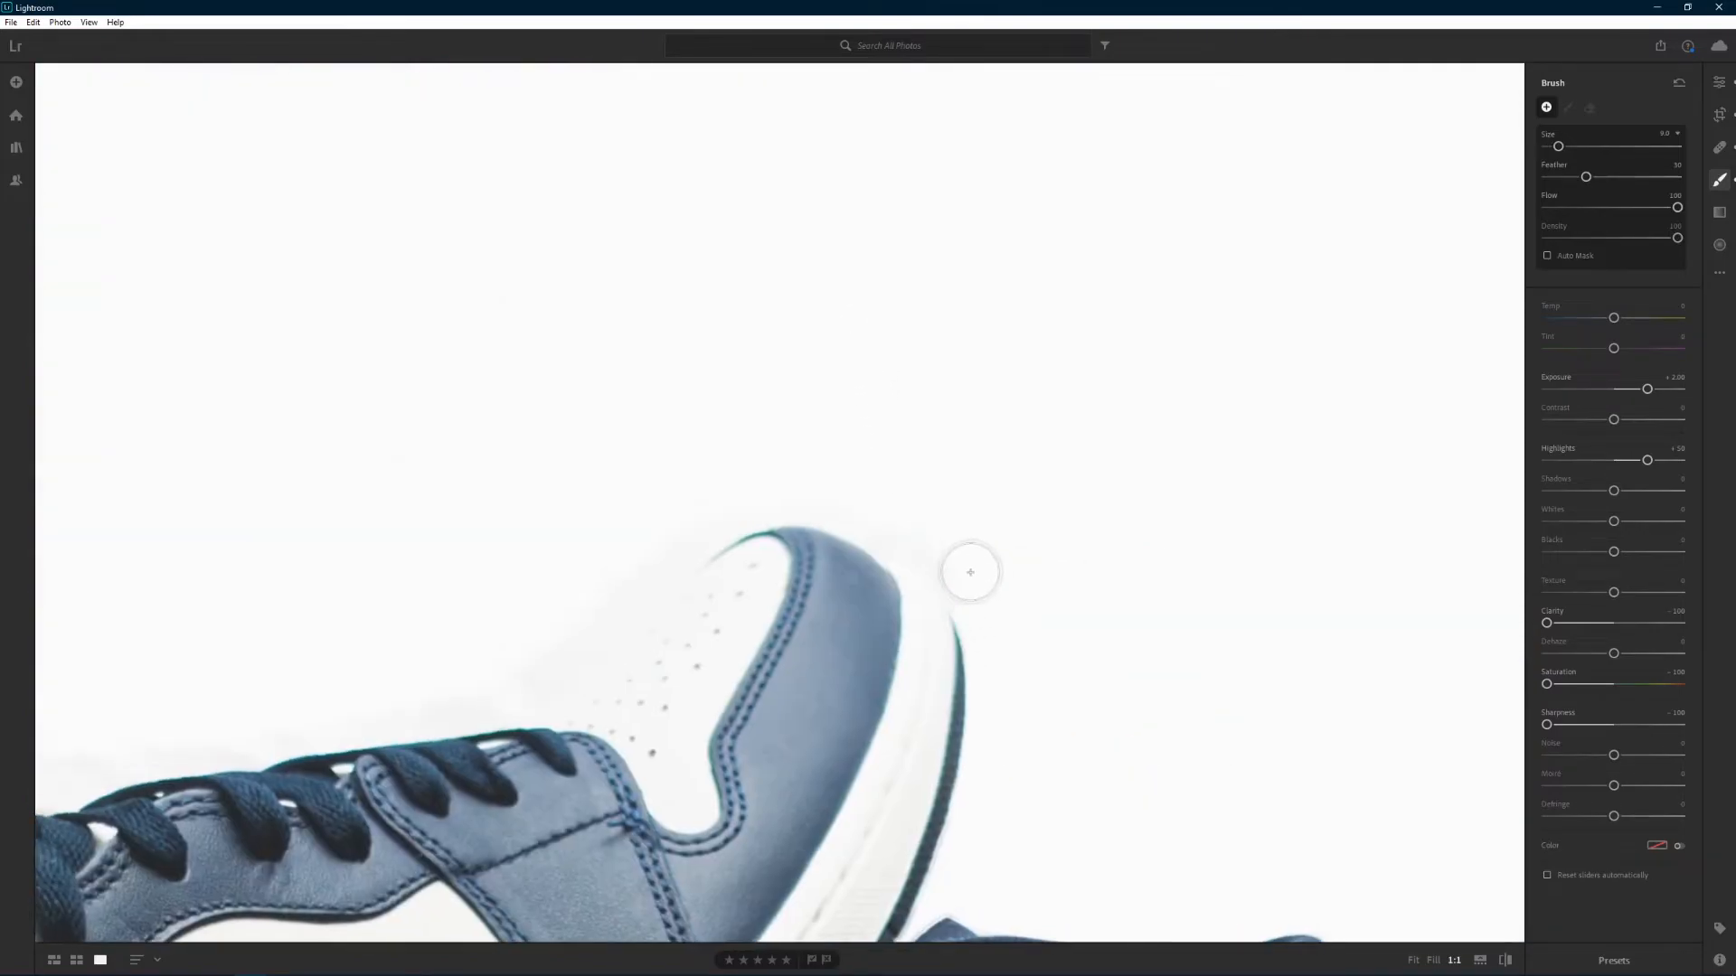
{"action": "key", "text": "ctrl+equal"}
{"action": "key", "text": "bracketright"}
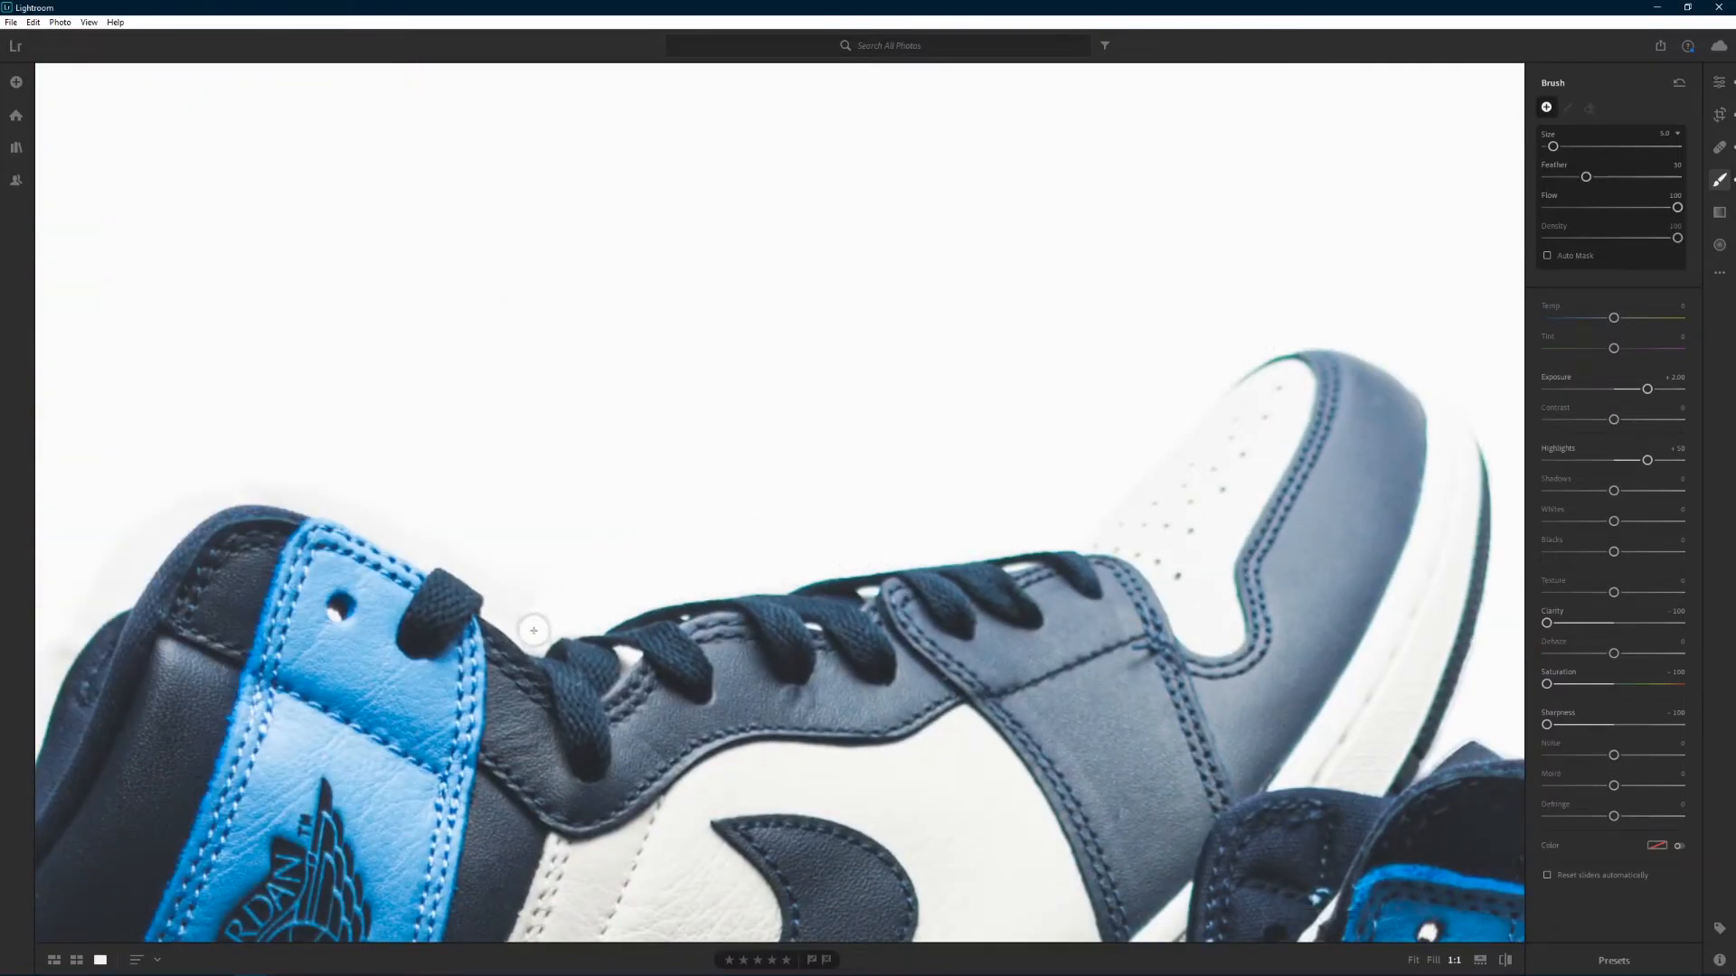
Step: Brush the background along the rear shoe's laces and collar to white
{"action": "left_click_drag", "start_coordinate": [538, 587], "coordinate": [968, 338]}
{"action": "mouse_move", "coordinate": [617, 327]}
{"action": "left_mouse_down"}
{"action": "mouse_move", "coordinate": [399, 678]}
{"action": "mouse_move", "coordinate": [581, 225]}
{"action": "mouse_move", "coordinate": [763, 473]}
{"action": "mouse_move", "coordinate": [827, 614]}
{"action": "left_mouse_up"}
{"action": "key", "text": "bracketleft"}
{"action": "left_click_drag", "start_coordinate": [827, 615], "coordinate": [414, 218]}
Step: Brush the shadowed fabric between the rear shoe's heel and the front toe to near white, and return to the full photo
{"action": "key", "text": "ctrl+equal"}
{"action": "key", "text": "bracketright"}
{"action": "key", "text": "bracketright"}
{"action": "mouse_move", "coordinate": [554, 278]}
{"action": "left_mouse_down"}
{"action": "mouse_move", "coordinate": [774, 446]}
{"action": "mouse_move", "coordinate": [633, 379]}
{"action": "mouse_move", "coordinate": [829, 639]}
{"action": "mouse_move", "coordinate": [522, 299]}
{"action": "left_mouse_up"}
{"action": "key", "text": "bracketleft"}
{"action": "mouse_move", "coordinate": [856, 684]}
{"action": "left_mouse_down"}
{"action": "mouse_move", "coordinate": [459, 273]}
{"action": "mouse_move", "coordinate": [712, 467]}
{"action": "mouse_move", "coordinate": [629, 392]}
{"action": "left_mouse_up"}
{"action": "key", "text": "bracketleft"}
{"action": "key", "text": "bracketleft"}
{"action": "key", "text": "bracketleft"}
{"action": "key", "text": "bracketleft"}
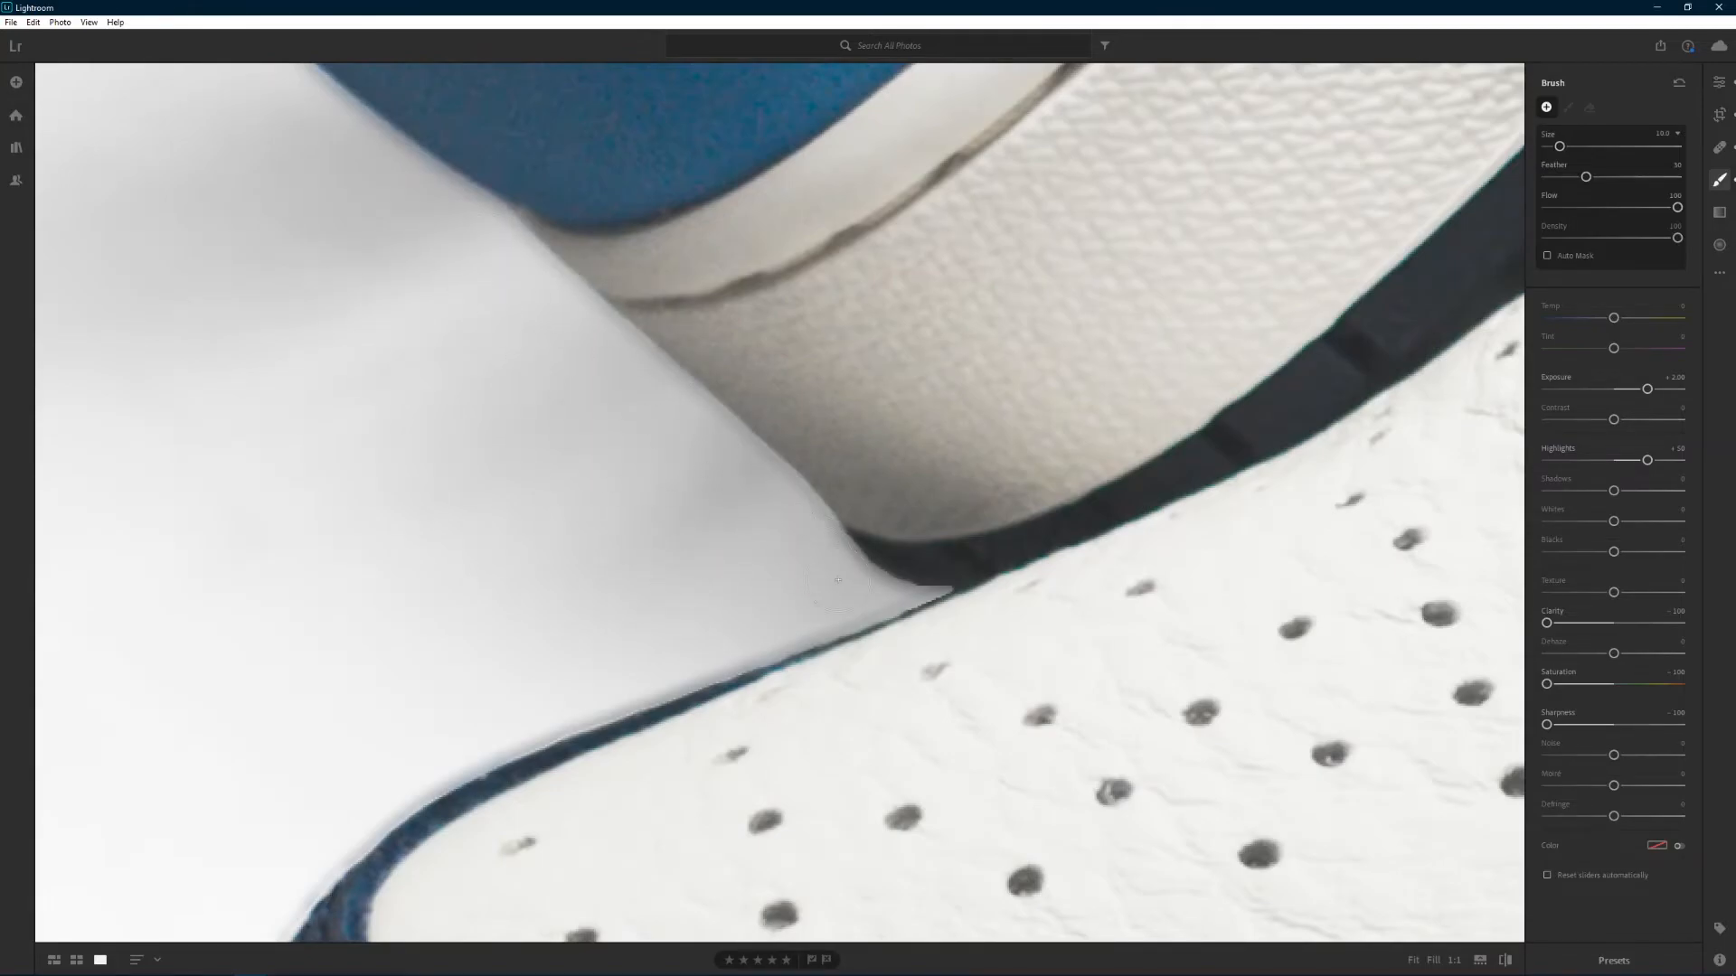
{"action": "key", "text": "ctrl+minus"}
{"action": "key", "text": "ctrl+minus"}
{"action": "key", "text": "ctrl+equal"}
{"action": "key", "text": "ctrl+minus"}
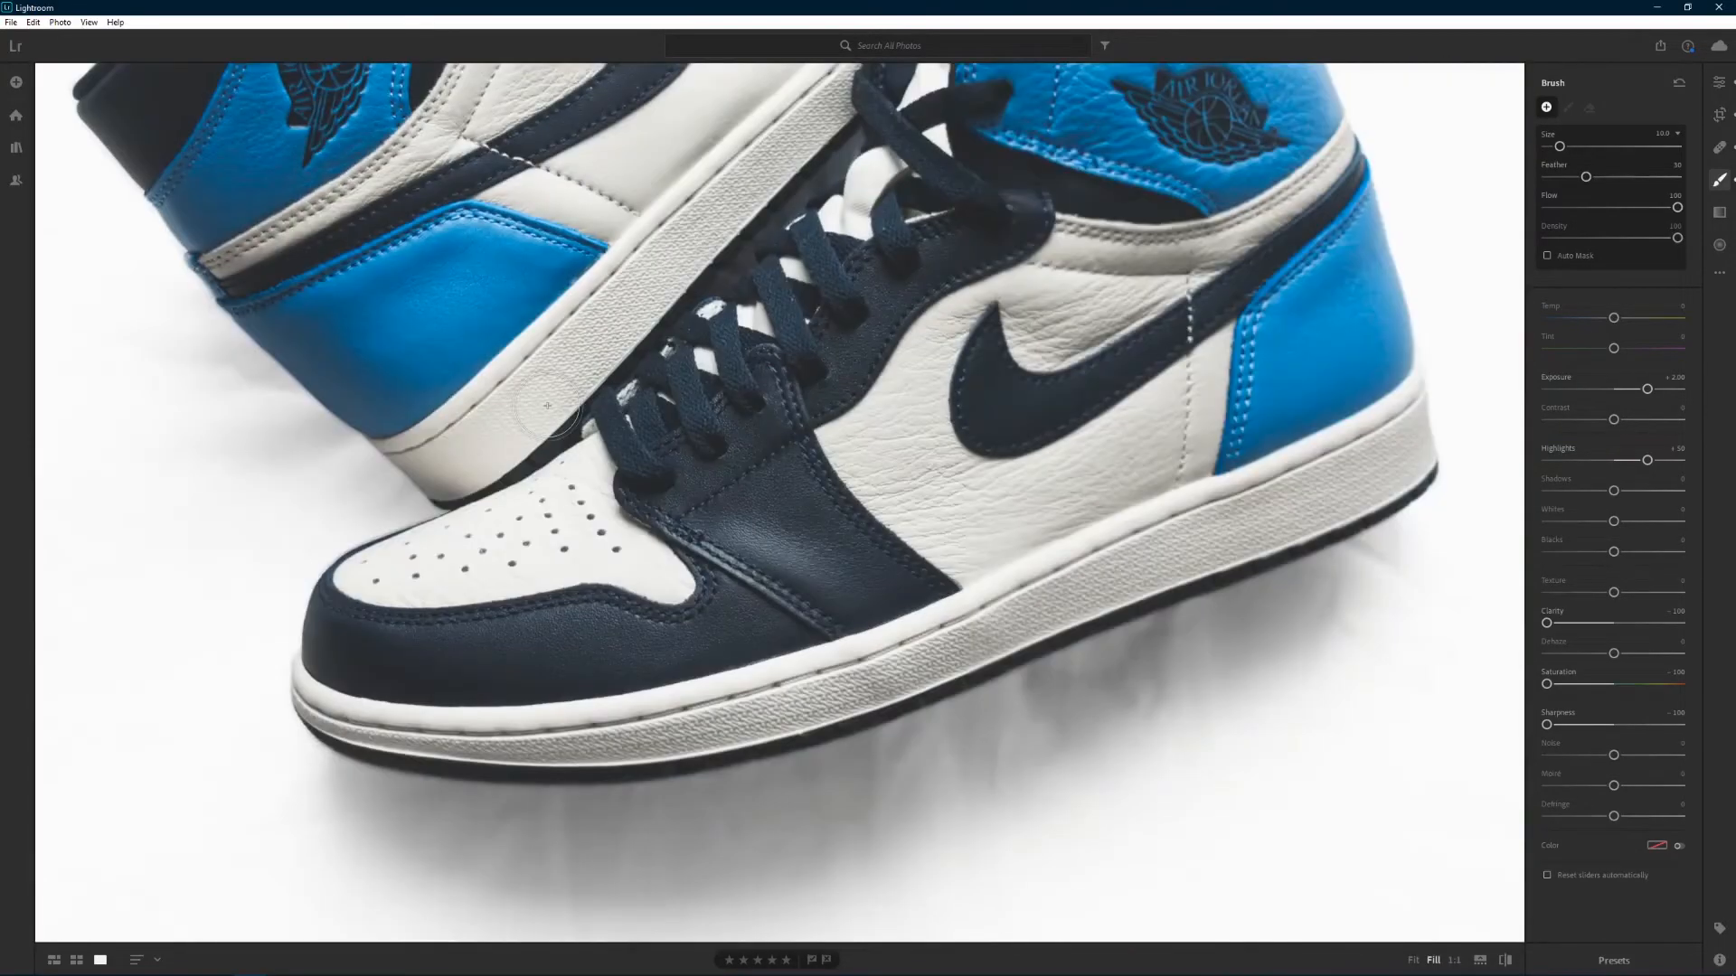
{"action": "key", "text": "ctrl+minus"}
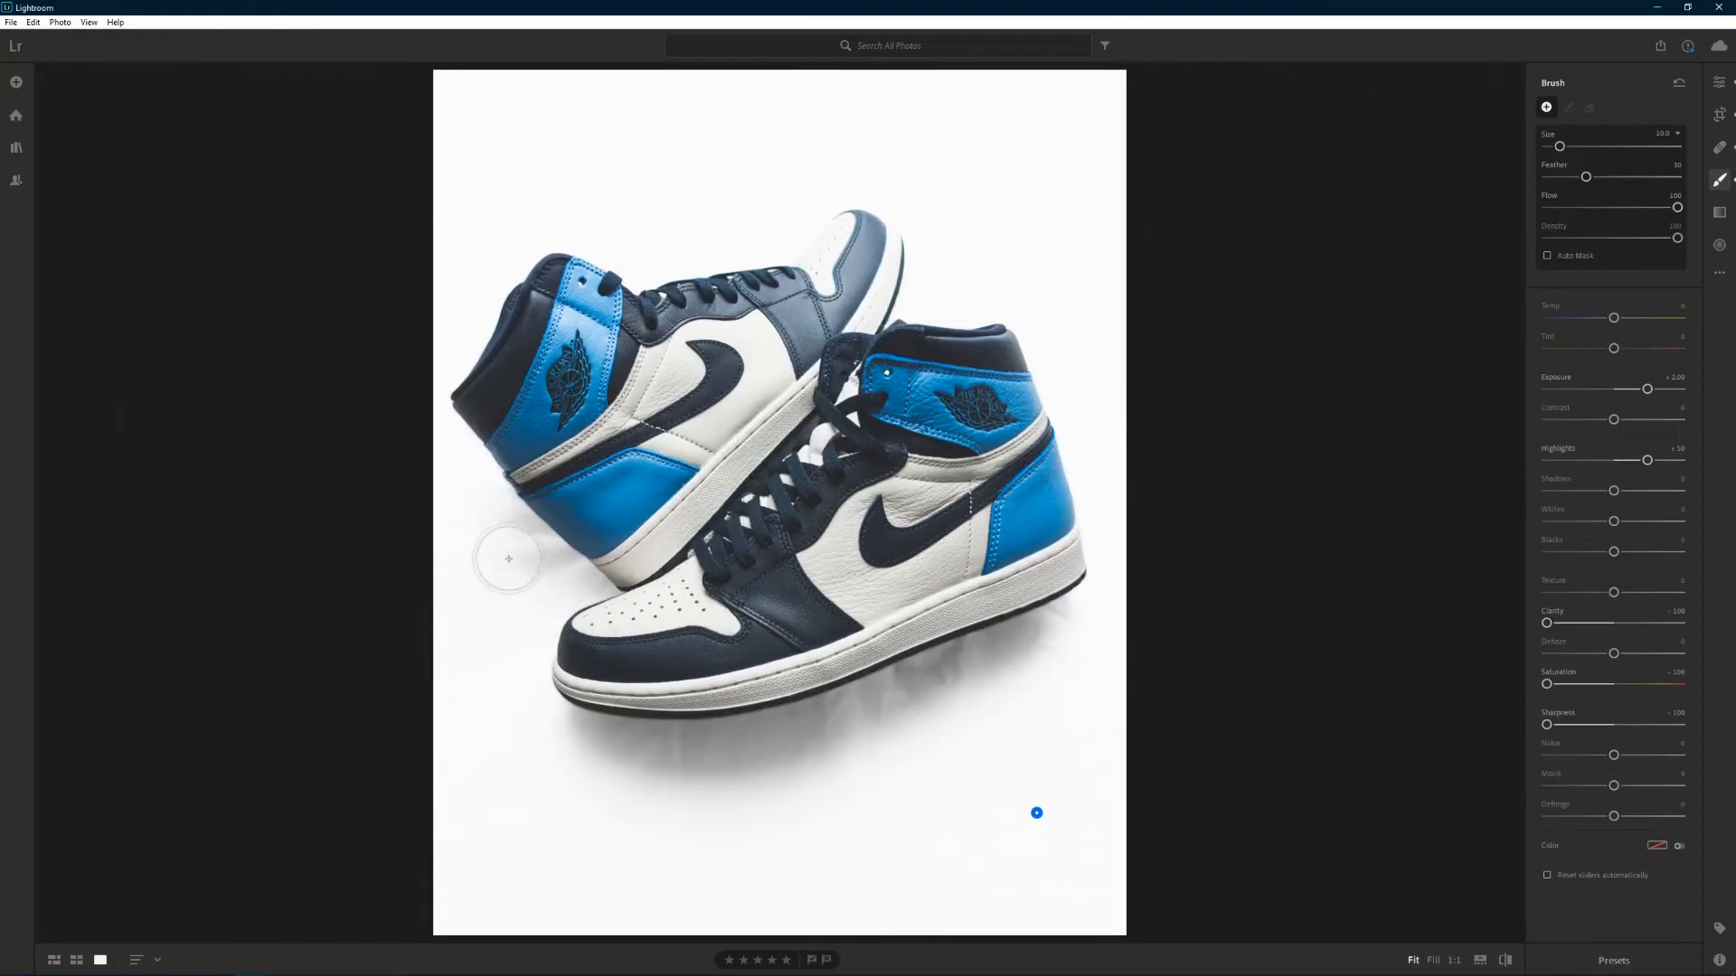
Step: Zoom in on the shoes and show the brush mask overlay over the photo
{"action": "key", "text": "ctrl+equal"}
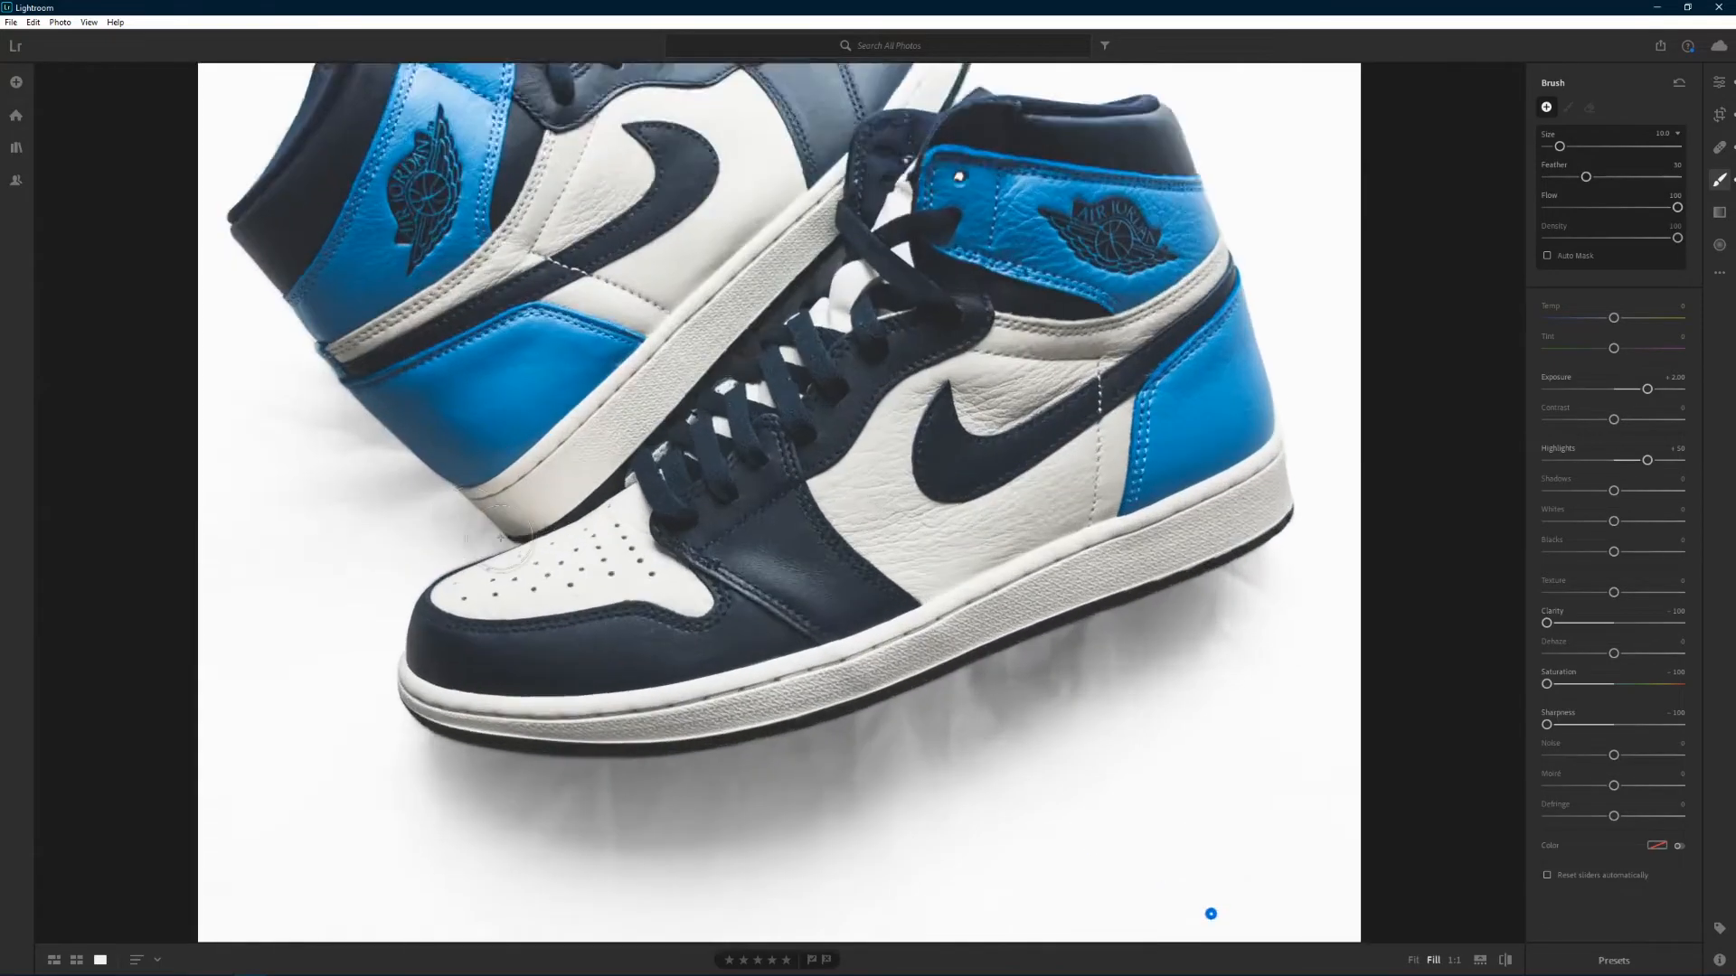
{"action": "mouse_move", "coordinate": [499, 454]}
{"action": "left_mouse_down"}
{"action": "mouse_move", "coordinate": [479, 586]}
{"action": "mouse_move", "coordinate": [461, 458]}
{"action": "mouse_move", "coordinate": [462, 496]}
{"action": "left_mouse_up"}
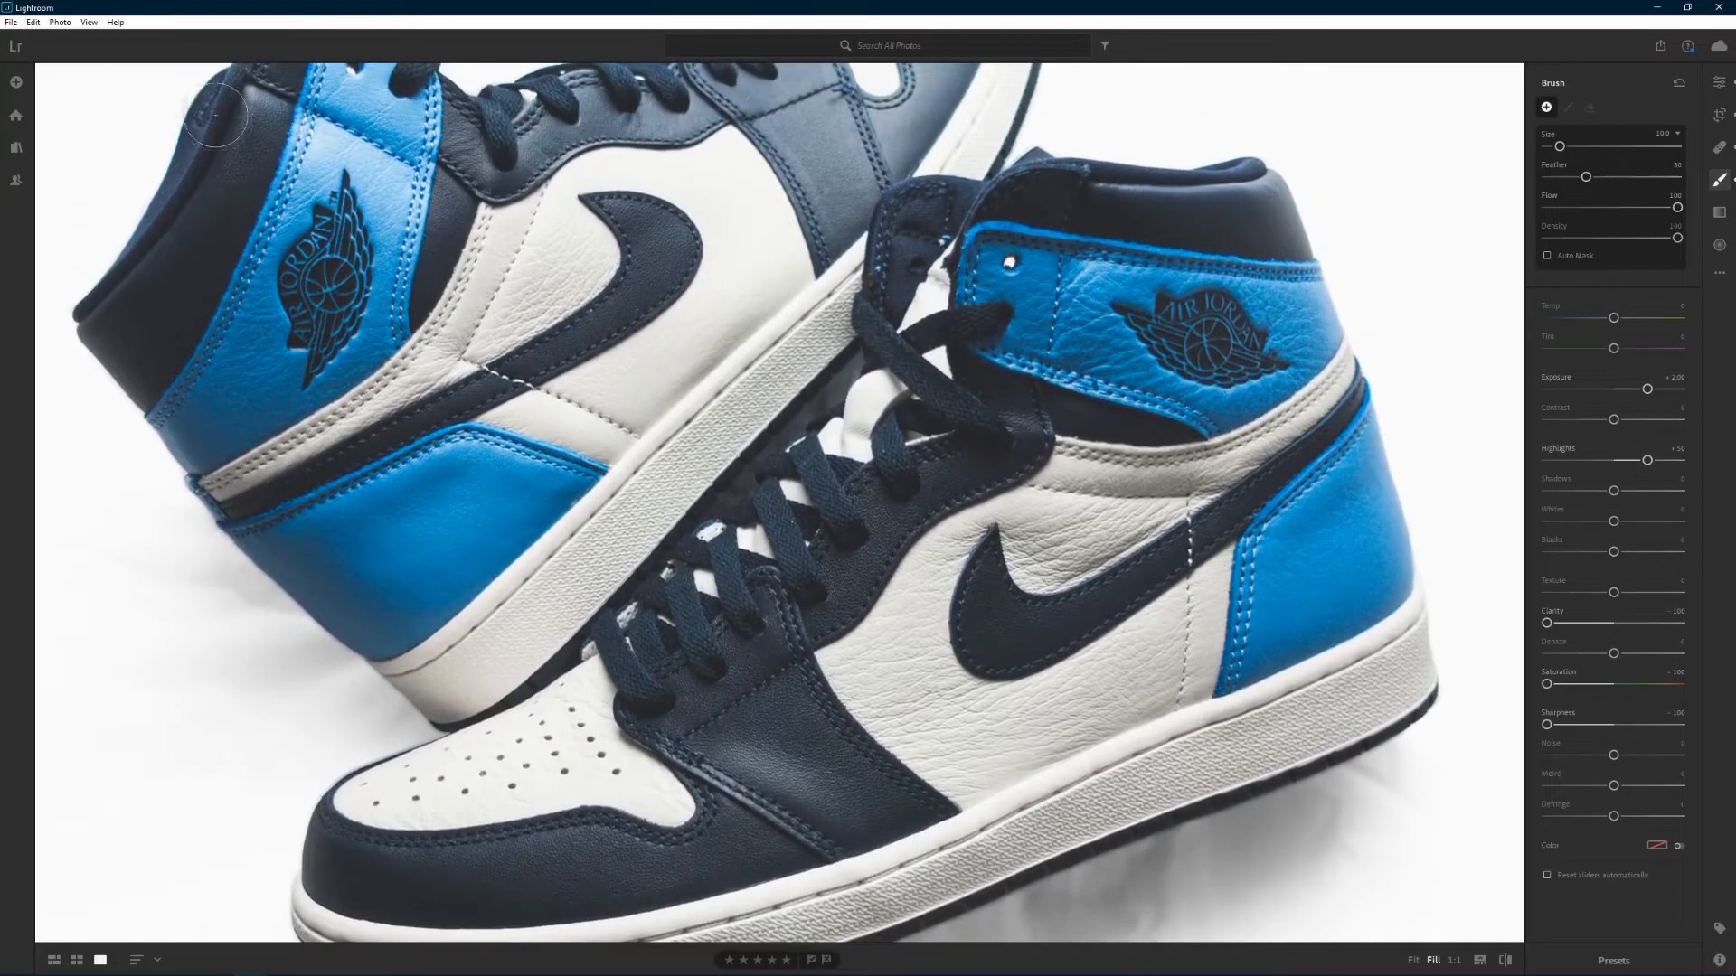
{"action": "left_click", "coordinate": [89, 23]}
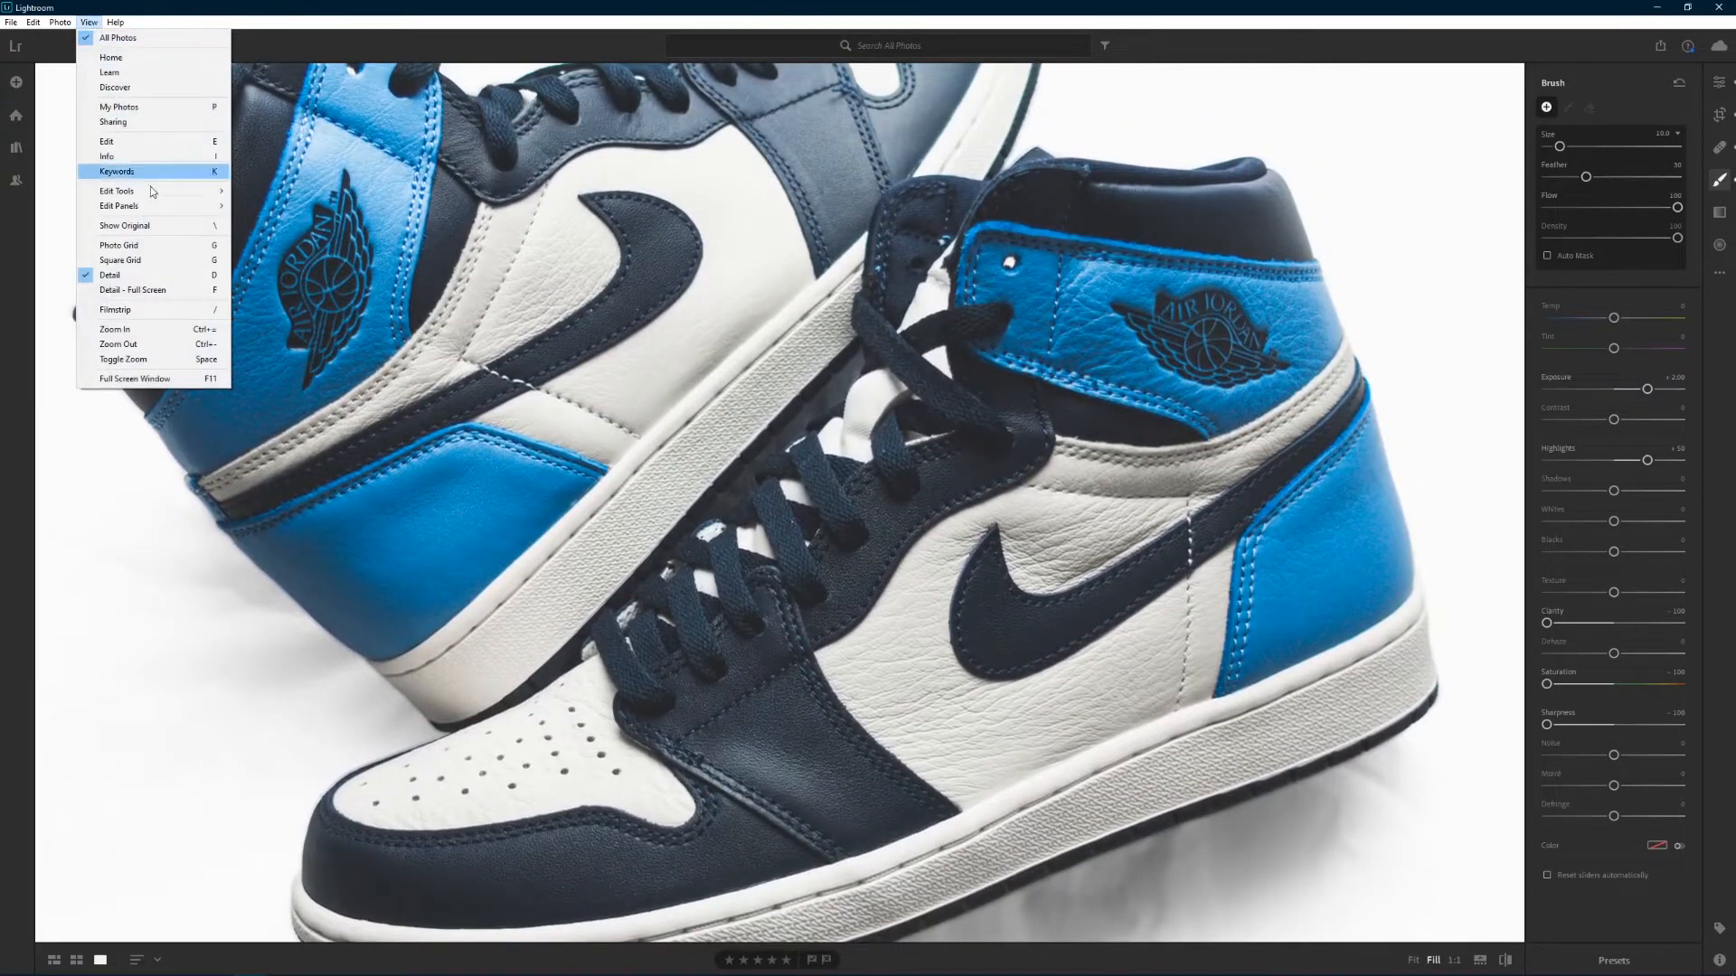
{"action": "mouse_move", "coordinate": [154, 191]}
{"action": "mouse_move", "coordinate": [298, 270]}
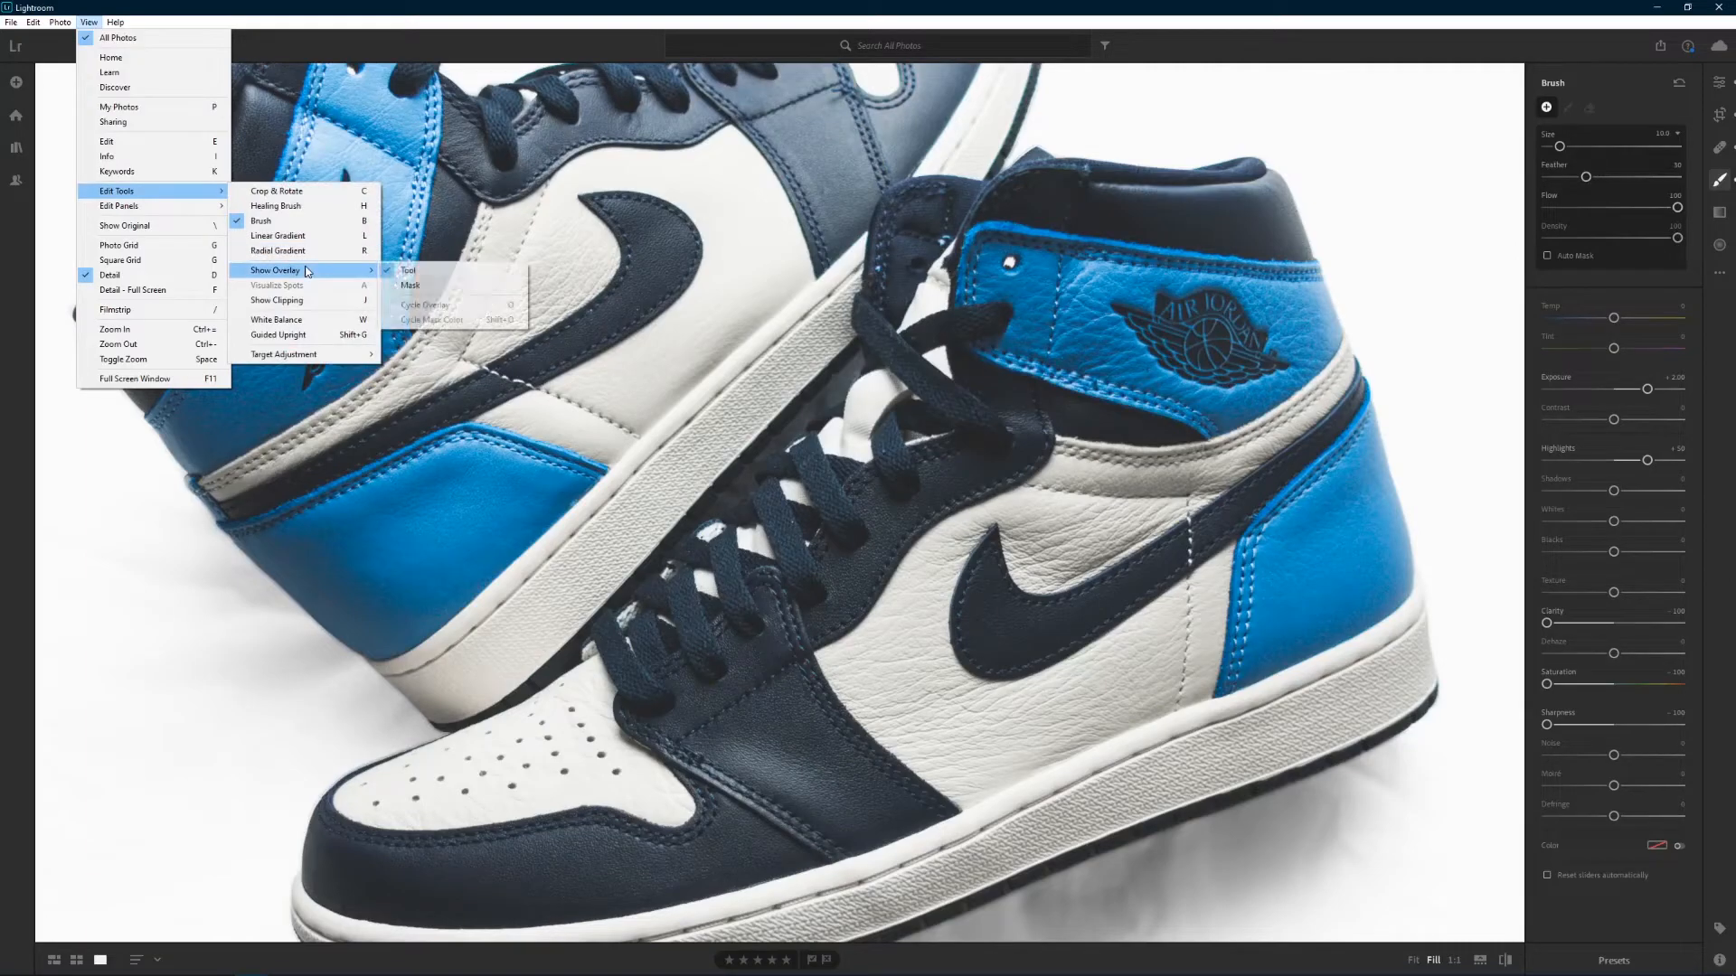
{"action": "left_click", "coordinate": [408, 286]}
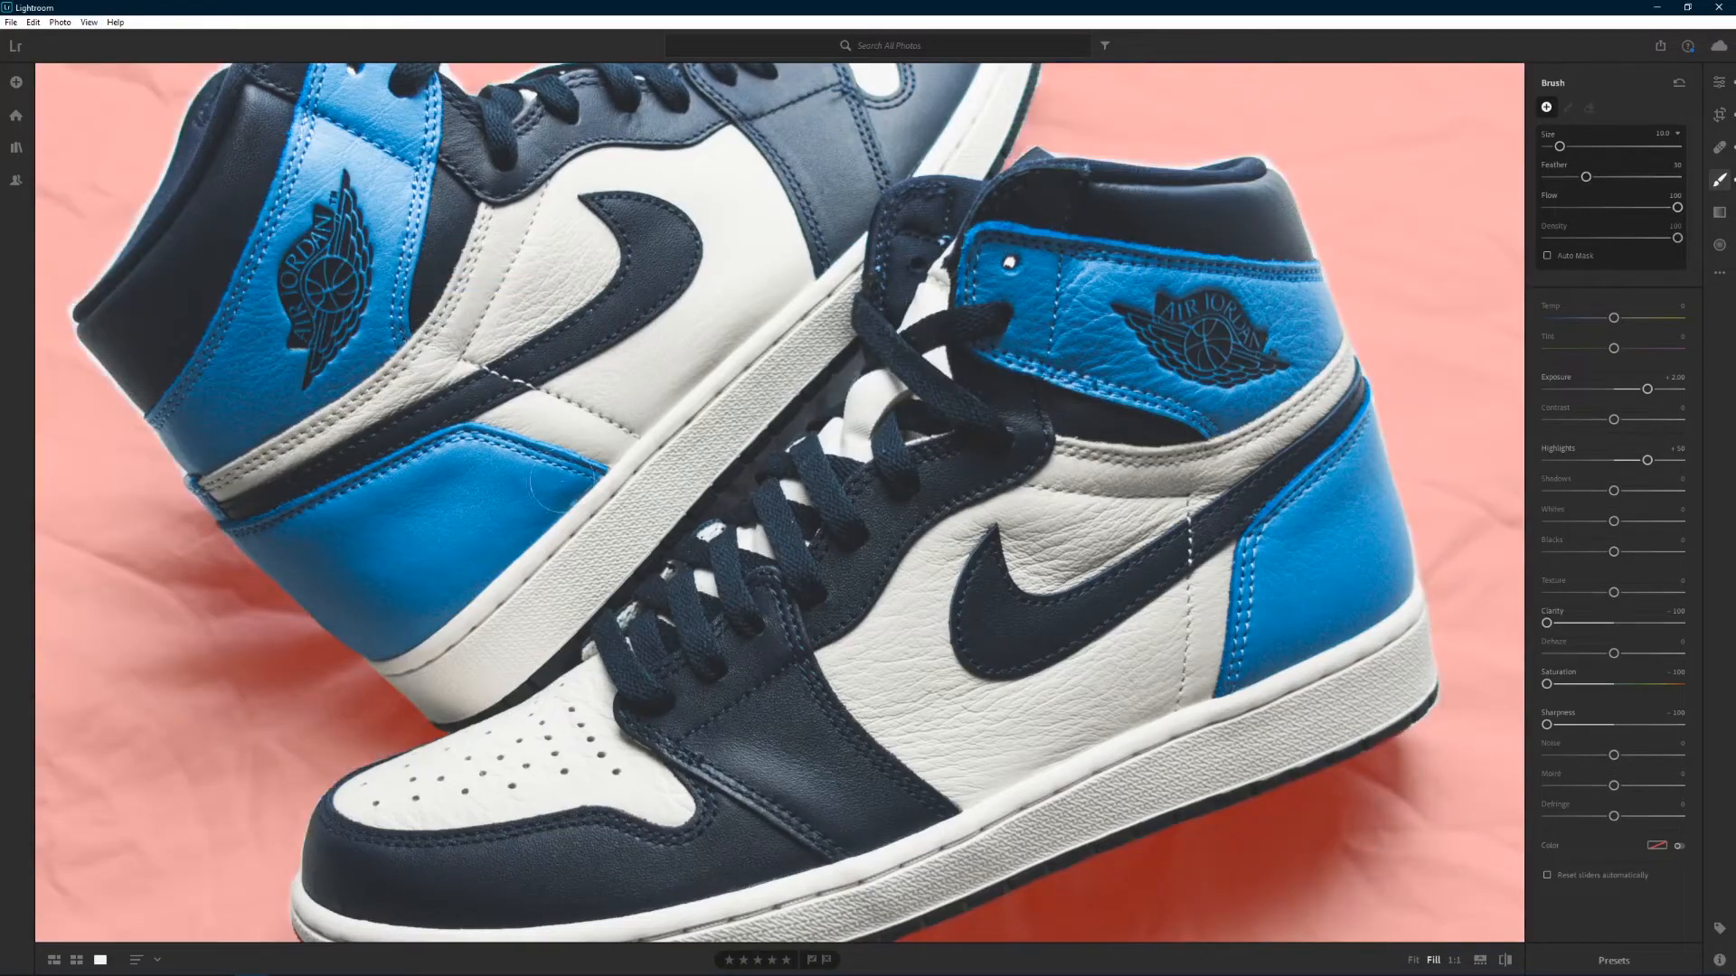
Step: Examine the mask's edges along the front shoe's sole, toe and collar and around the rear shoe's toe for missed areas
{"action": "left_click_drag", "start_coordinate": [1343, 873], "coordinate": [1289, 592]}
{"action": "key", "text": "ctrl+="}
{"action": "mouse_move", "coordinate": [1175, 643]}
{"action": "left_mouse_down"}
{"action": "mouse_move", "coordinate": [1298, 518]}
{"action": "mouse_move", "coordinate": [1120, 512]}
{"action": "mouse_move", "coordinate": [825, 588]}
{"action": "mouse_move", "coordinate": [1237, 446]}
{"action": "mouse_move", "coordinate": [1485, 389]}
{"action": "left_mouse_up"}
{"action": "left_click_drag", "start_coordinate": [910, 561], "coordinate": [1338, 579]}
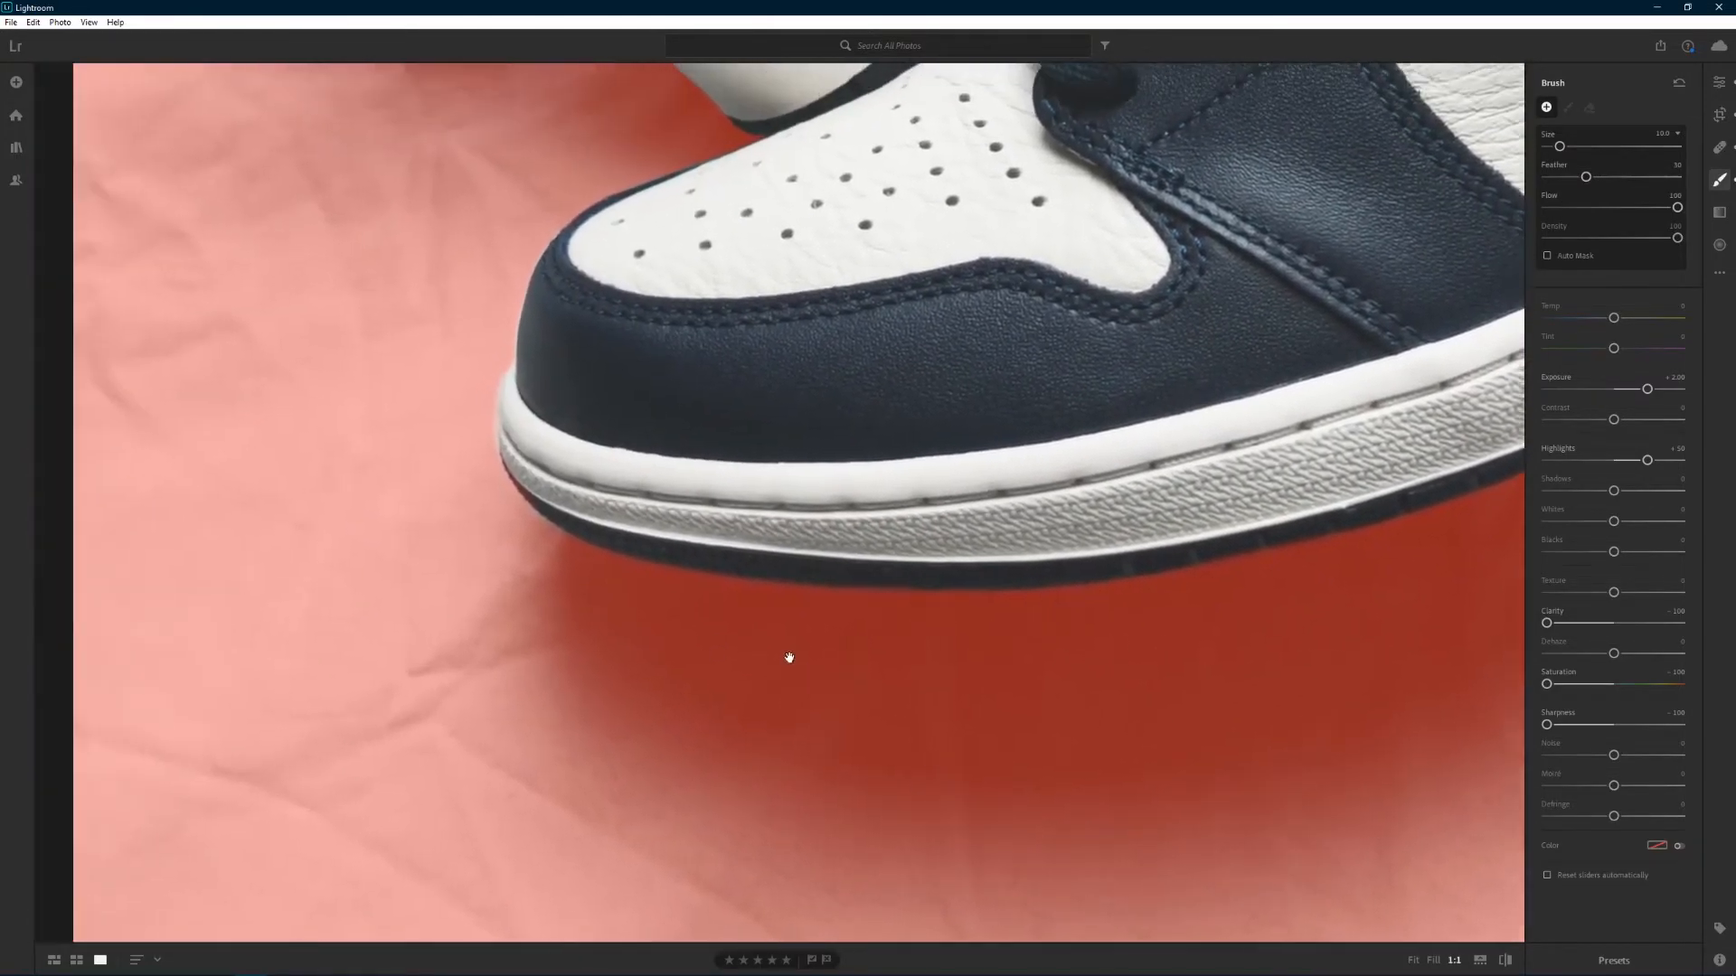
{"action": "left_click_drag", "start_coordinate": [790, 659], "coordinate": [875, 678]}
{"action": "key", "text": "ctrl+="}
{"action": "left_click_drag", "start_coordinate": [303, 617], "coordinate": [701, 578]}
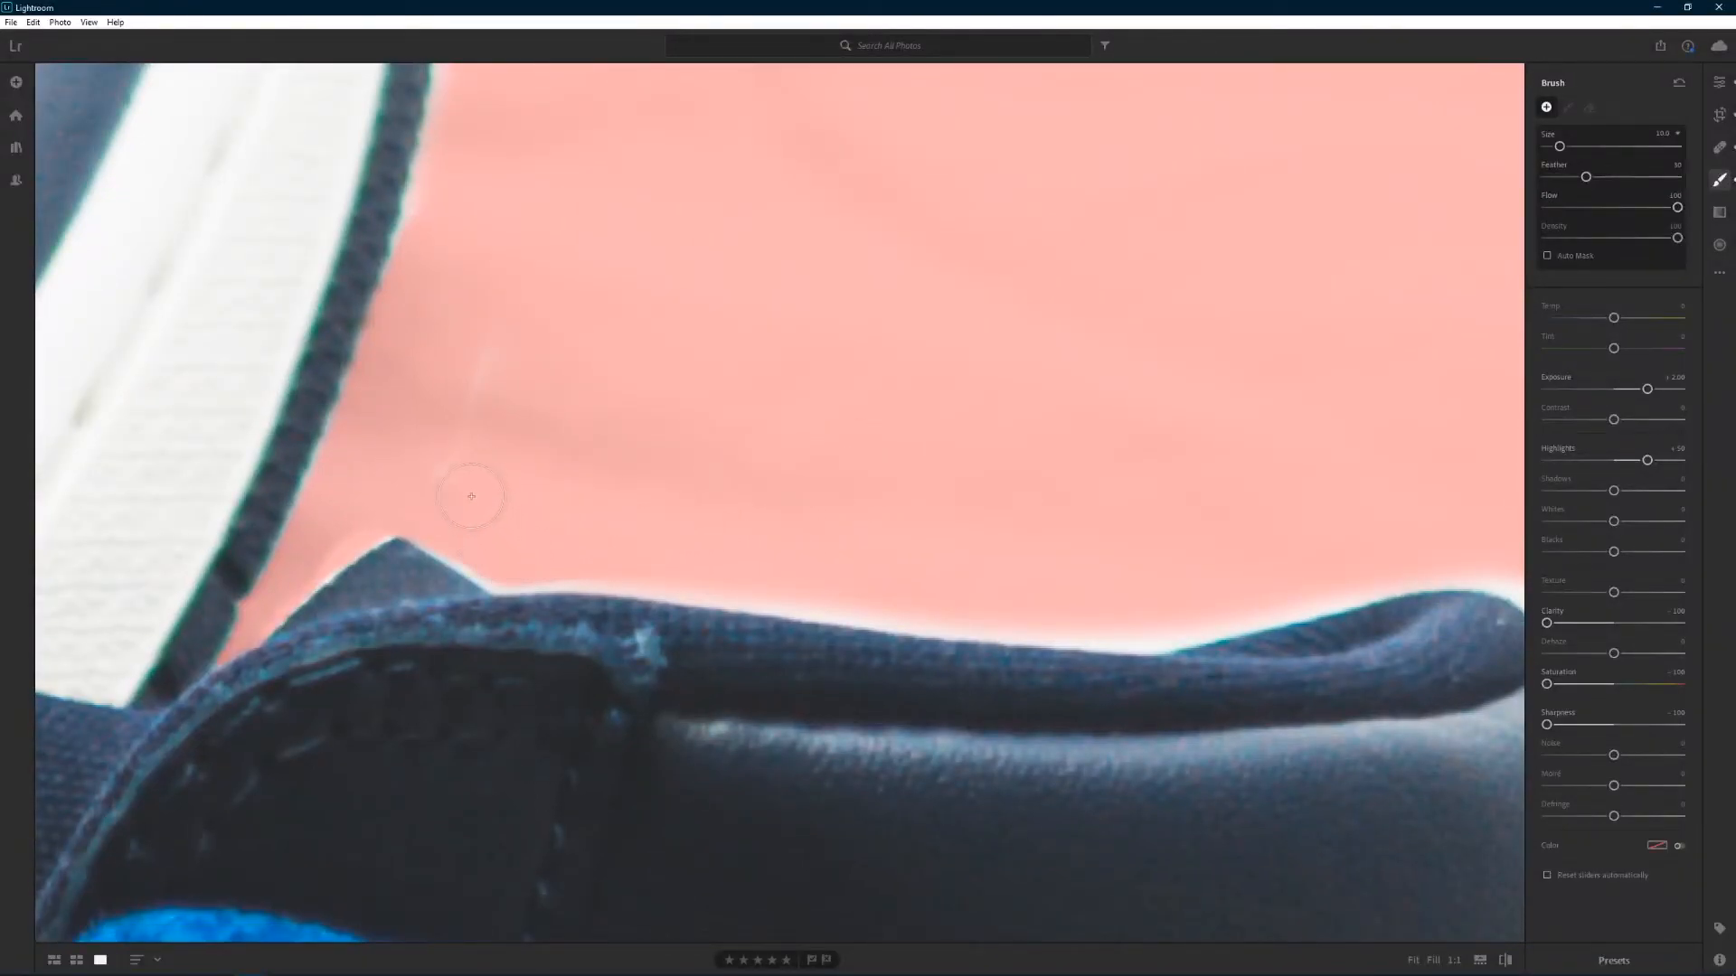
{"action": "key", "text": "ctrl+minus"}
{"action": "key", "text": "ctrl+minus"}
{"action": "left_click_drag", "start_coordinate": [743, 299], "coordinate": [870, 411]}
{"action": "key", "text": "ctrl+equal"}
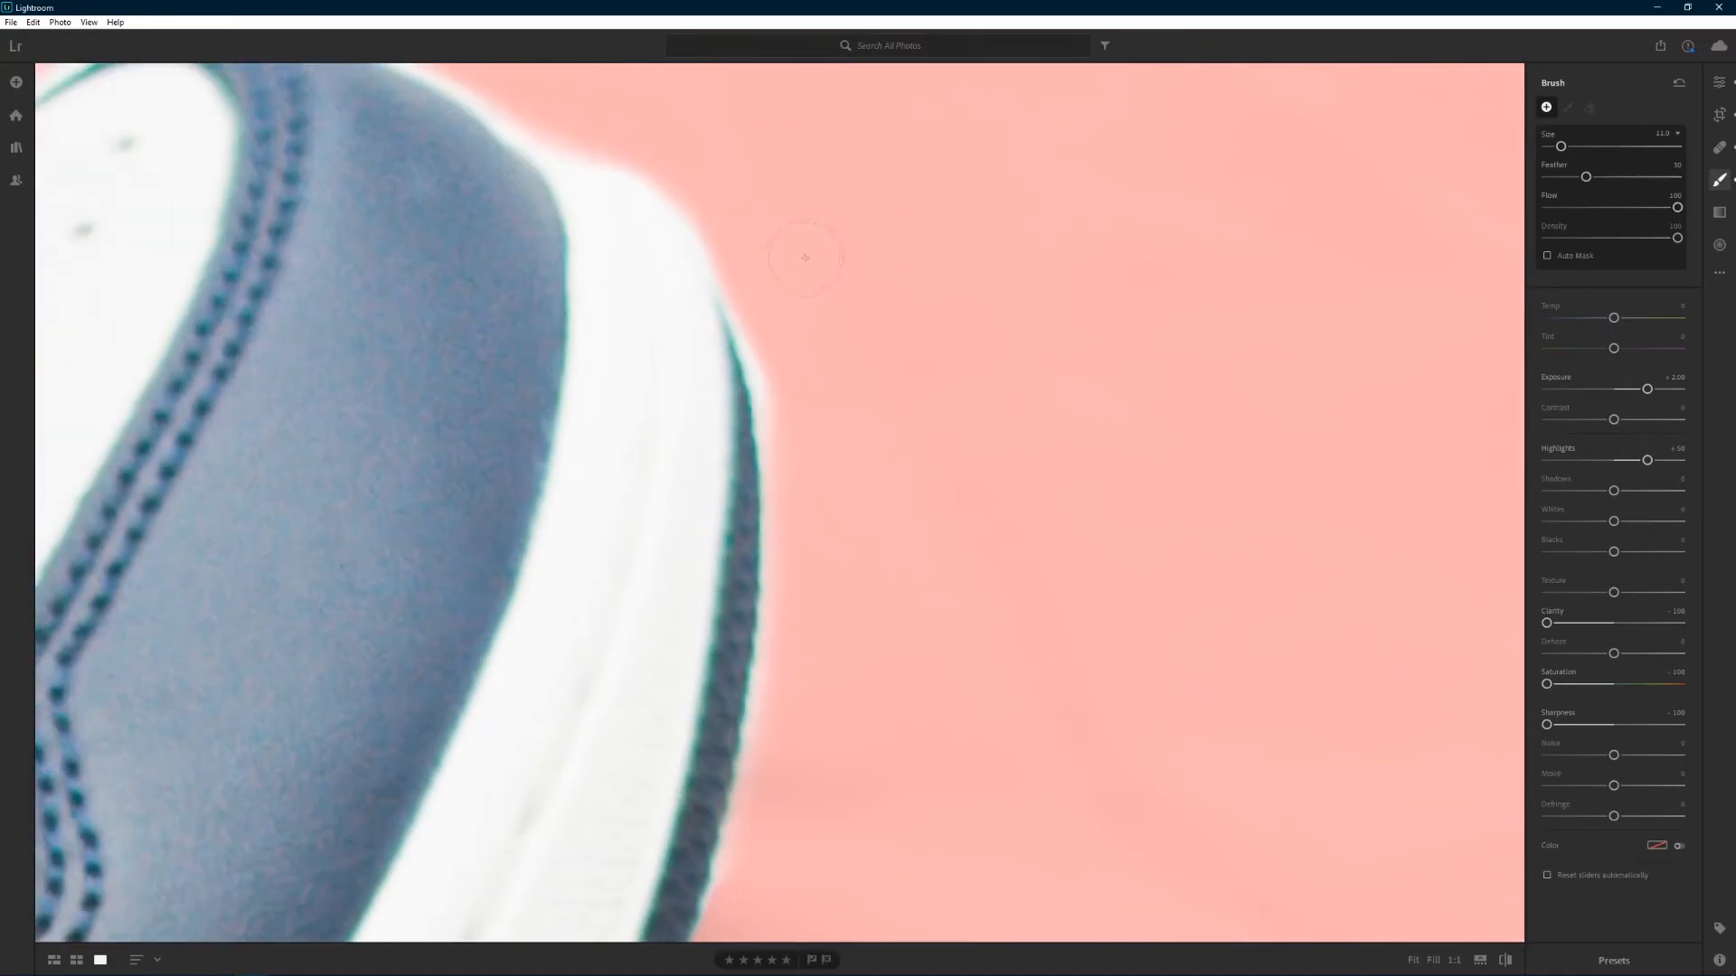
Step: Enlarge the brush and fill the missed spot in the background mask between the rear shoe's laces and toe
{"action": "mouse_move", "coordinate": [593, 107]}
{"action": "left_mouse_down"}
{"action": "mouse_move", "coordinate": [872, 382]}
{"action": "mouse_move", "coordinate": [1213, 395]}
{"action": "left_mouse_up"}
{"action": "scroll", "coordinate": [1212, 395], "scroll_direction": "up", "scroll_amount": 3}
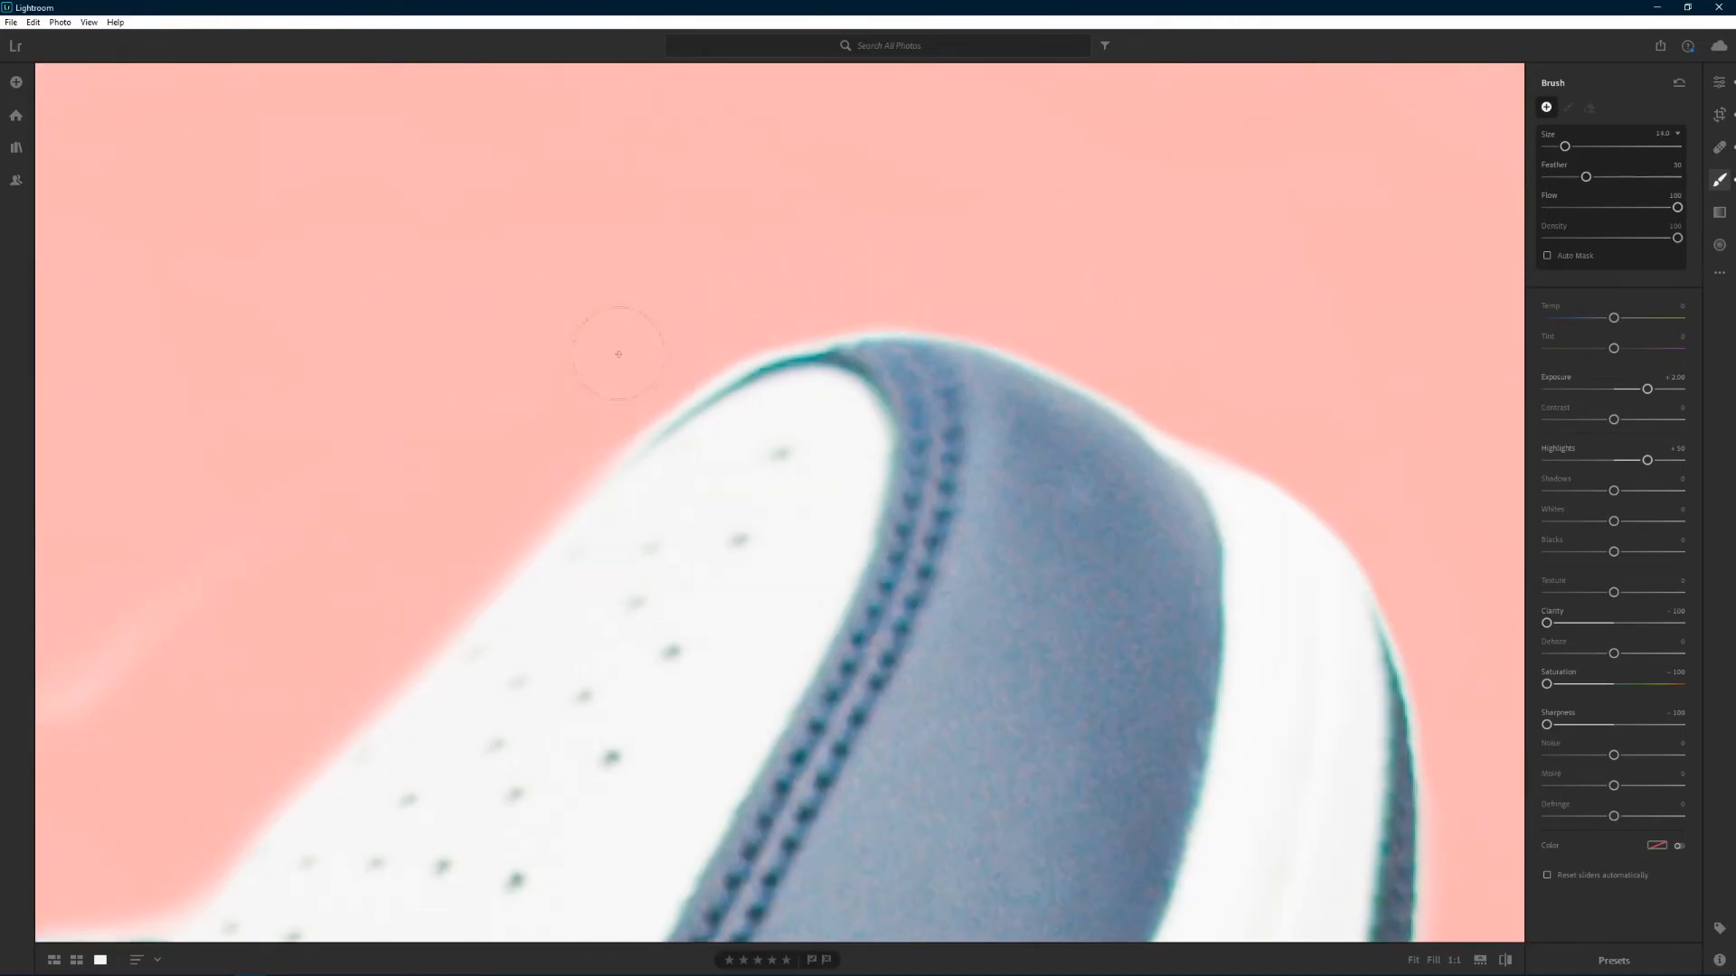
{"action": "key", "text": "ctrl+minus"}
{"action": "left_click_drag", "start_coordinate": [653, 468], "coordinate": [794, 315]}
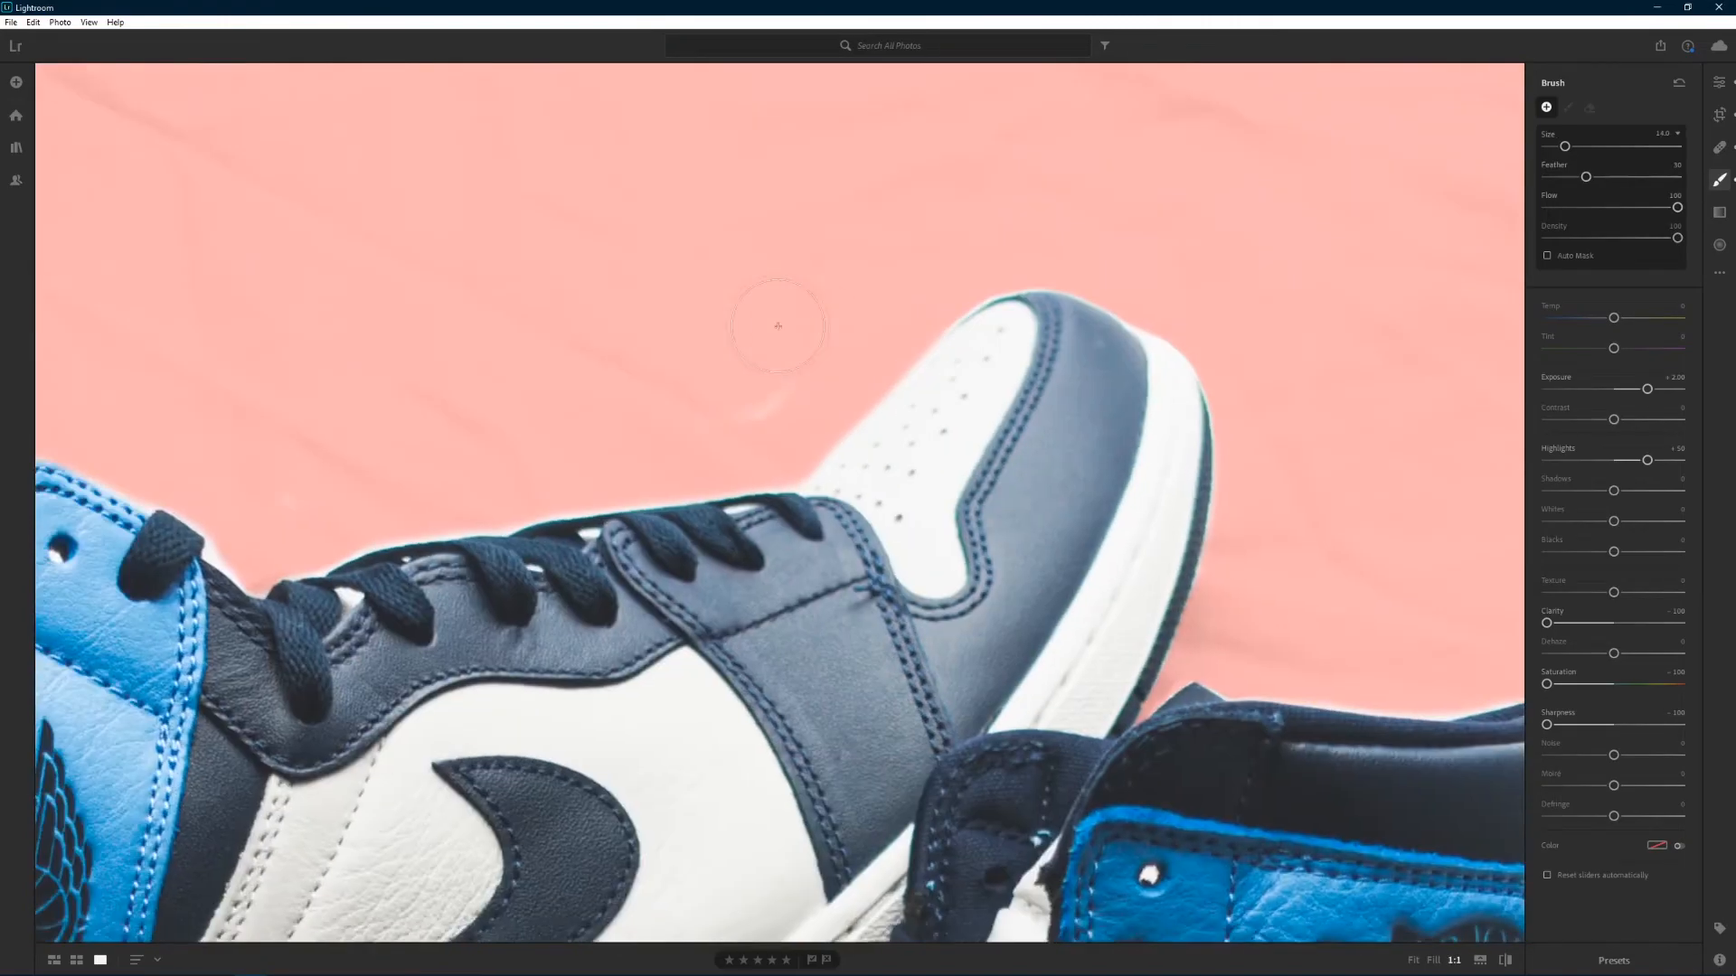
{"action": "left_click", "coordinate": [720, 411]}
{"action": "left_click", "coordinate": [719, 410]}
{"action": "left_click_drag", "start_coordinate": [323, 489], "coordinate": [1012, 489]}
{"action": "left_click_drag", "start_coordinate": [791, 357], "coordinate": [1061, 68]}
{"action": "key", "text": "ctrl+minus"}
{"action": "key", "text": "ctrl+minus"}
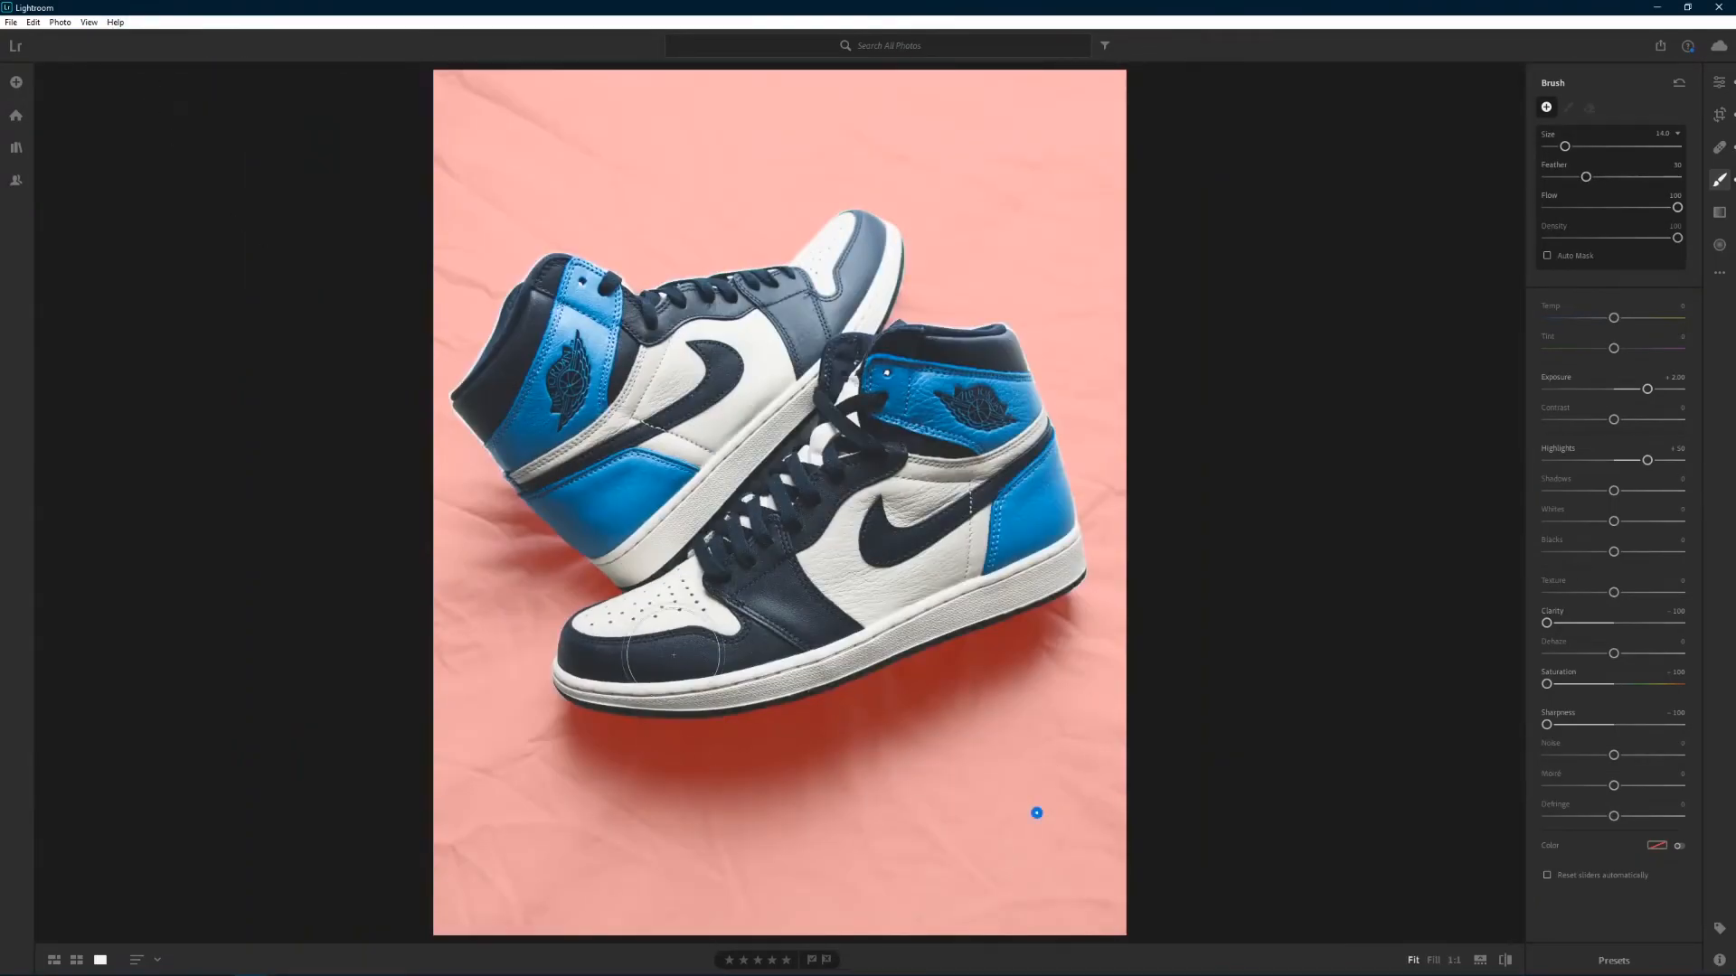
Step: Hide the mask overlay to show the whitened background again
{"action": "left_click", "coordinate": [88, 22]}
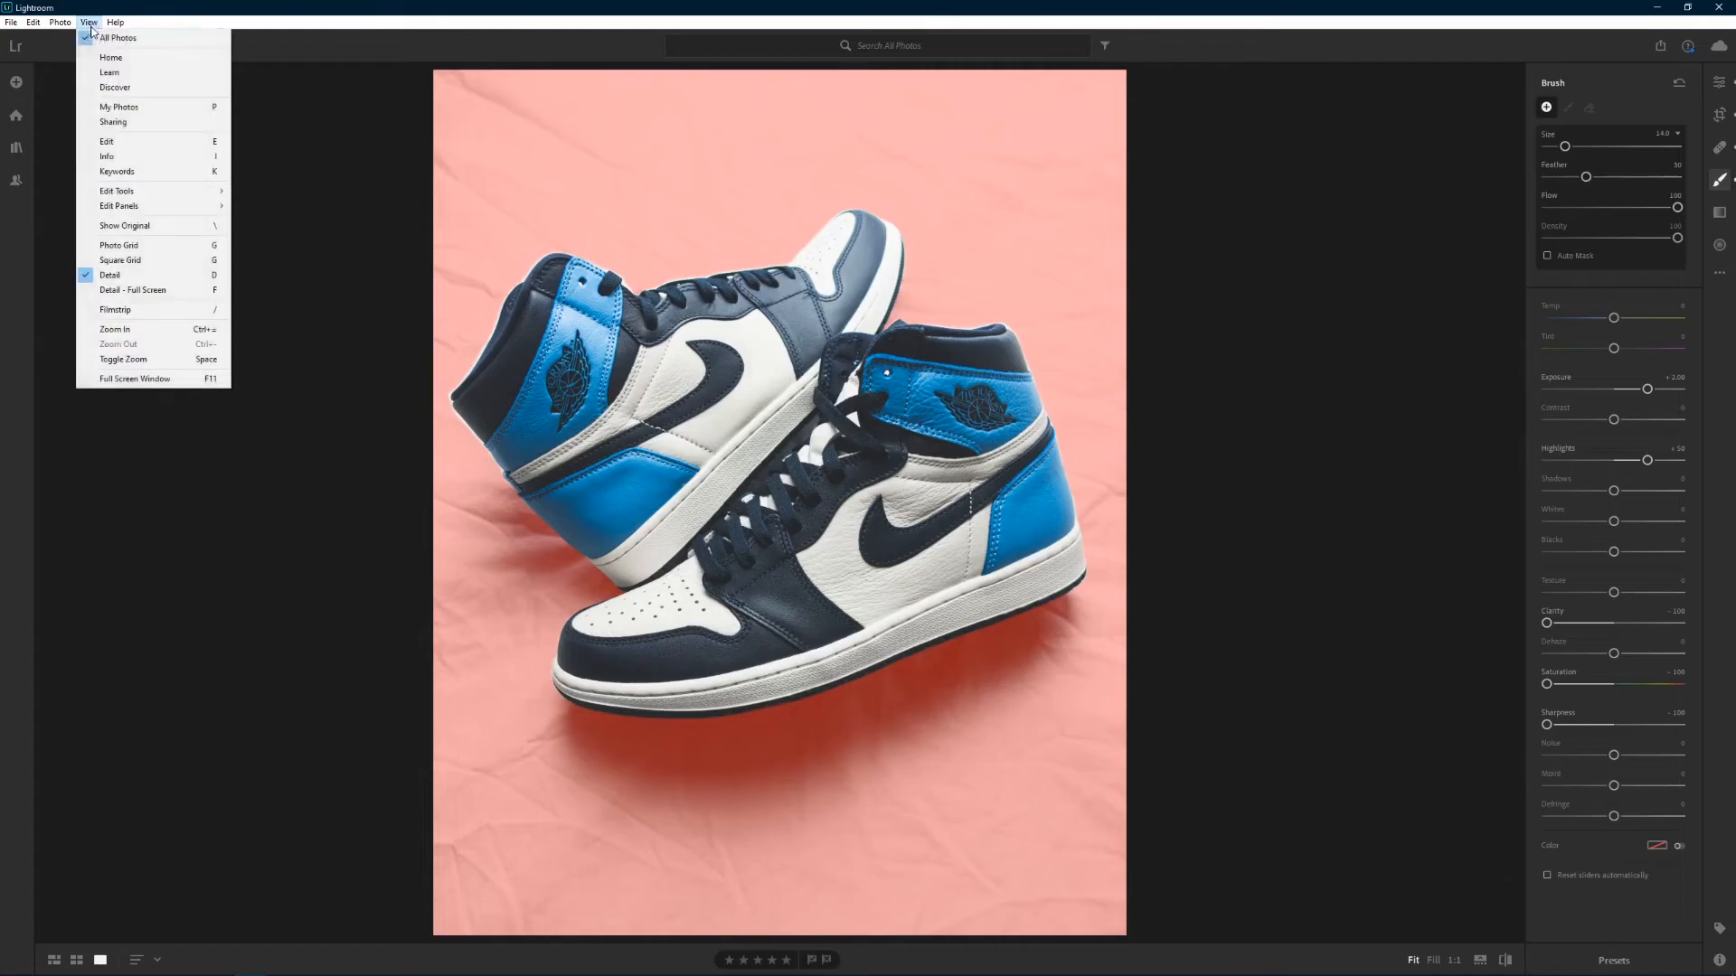
{"action": "mouse_move", "coordinate": [161, 195]}
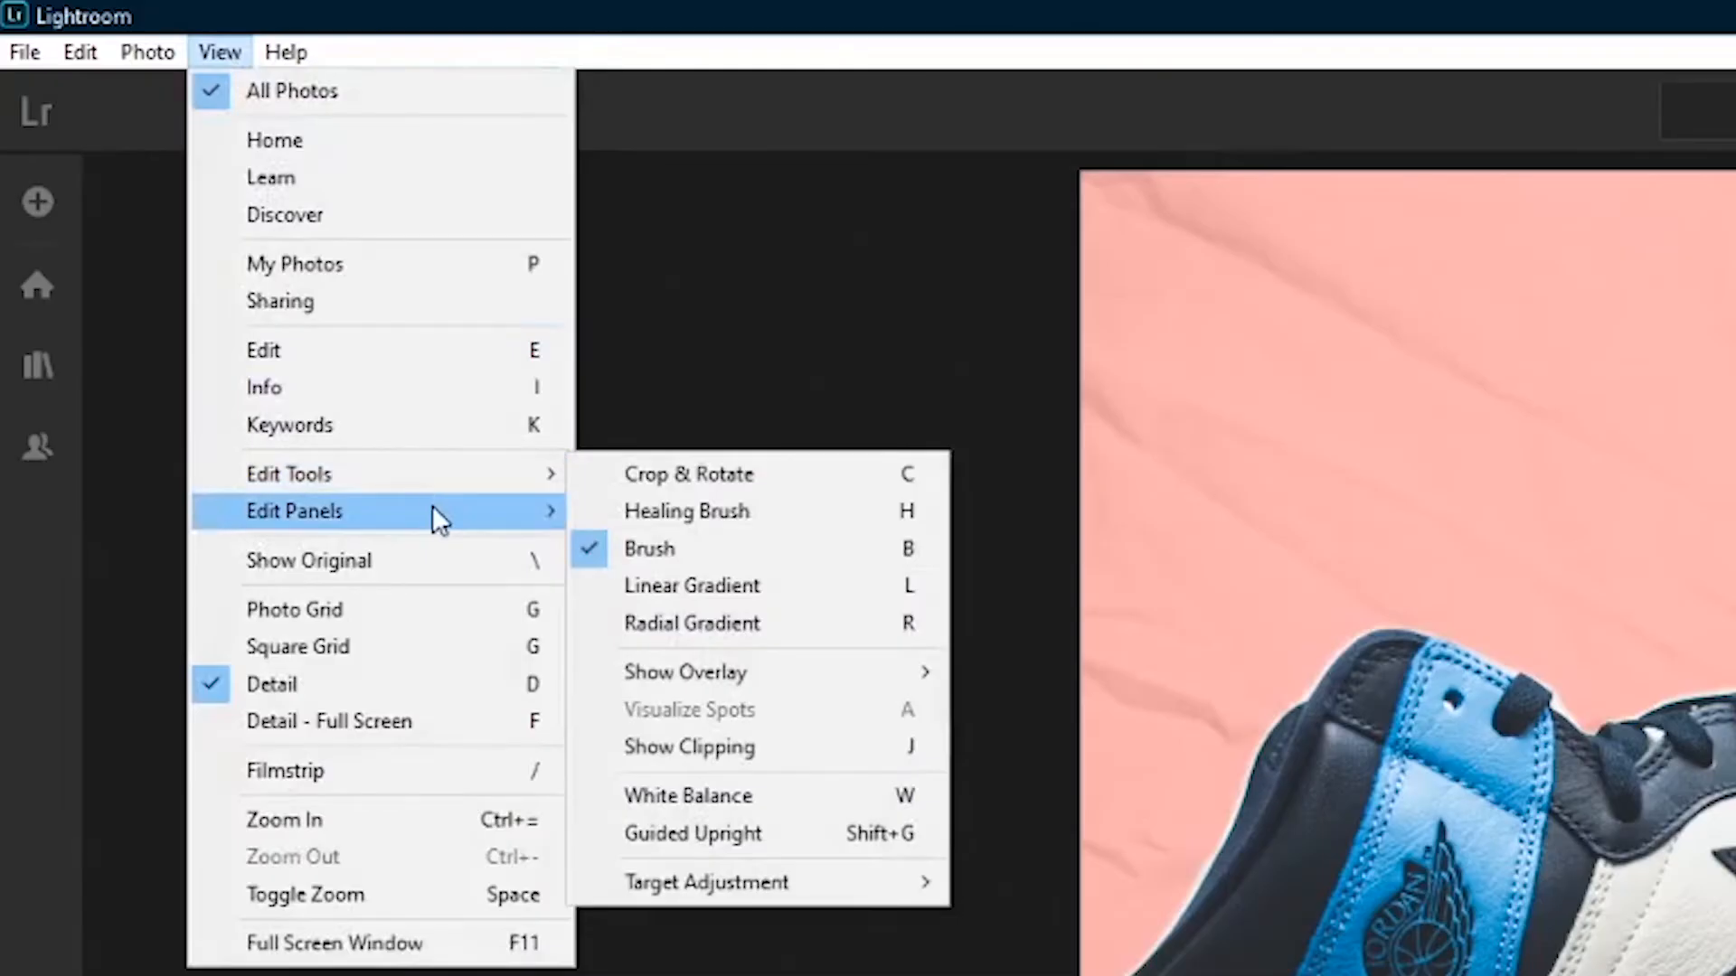
{"action": "mouse_move", "coordinate": [433, 508]}
{"action": "mouse_move", "coordinate": [504, 470]}
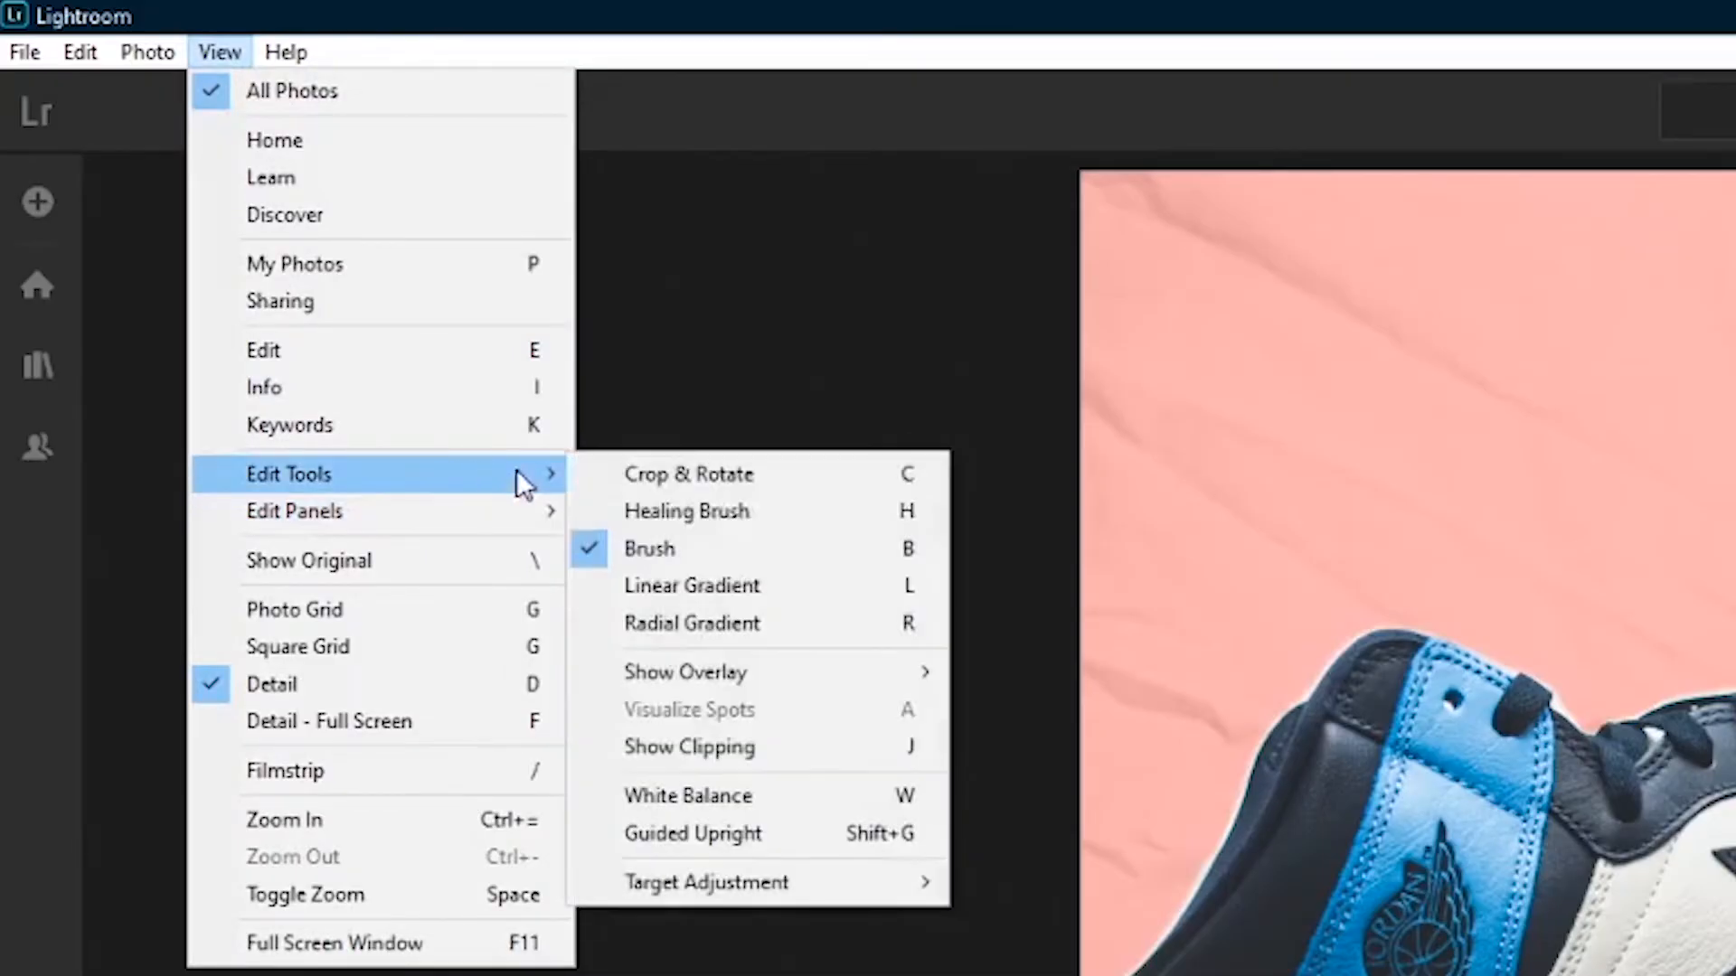
{"action": "mouse_move", "coordinate": [713, 670]}
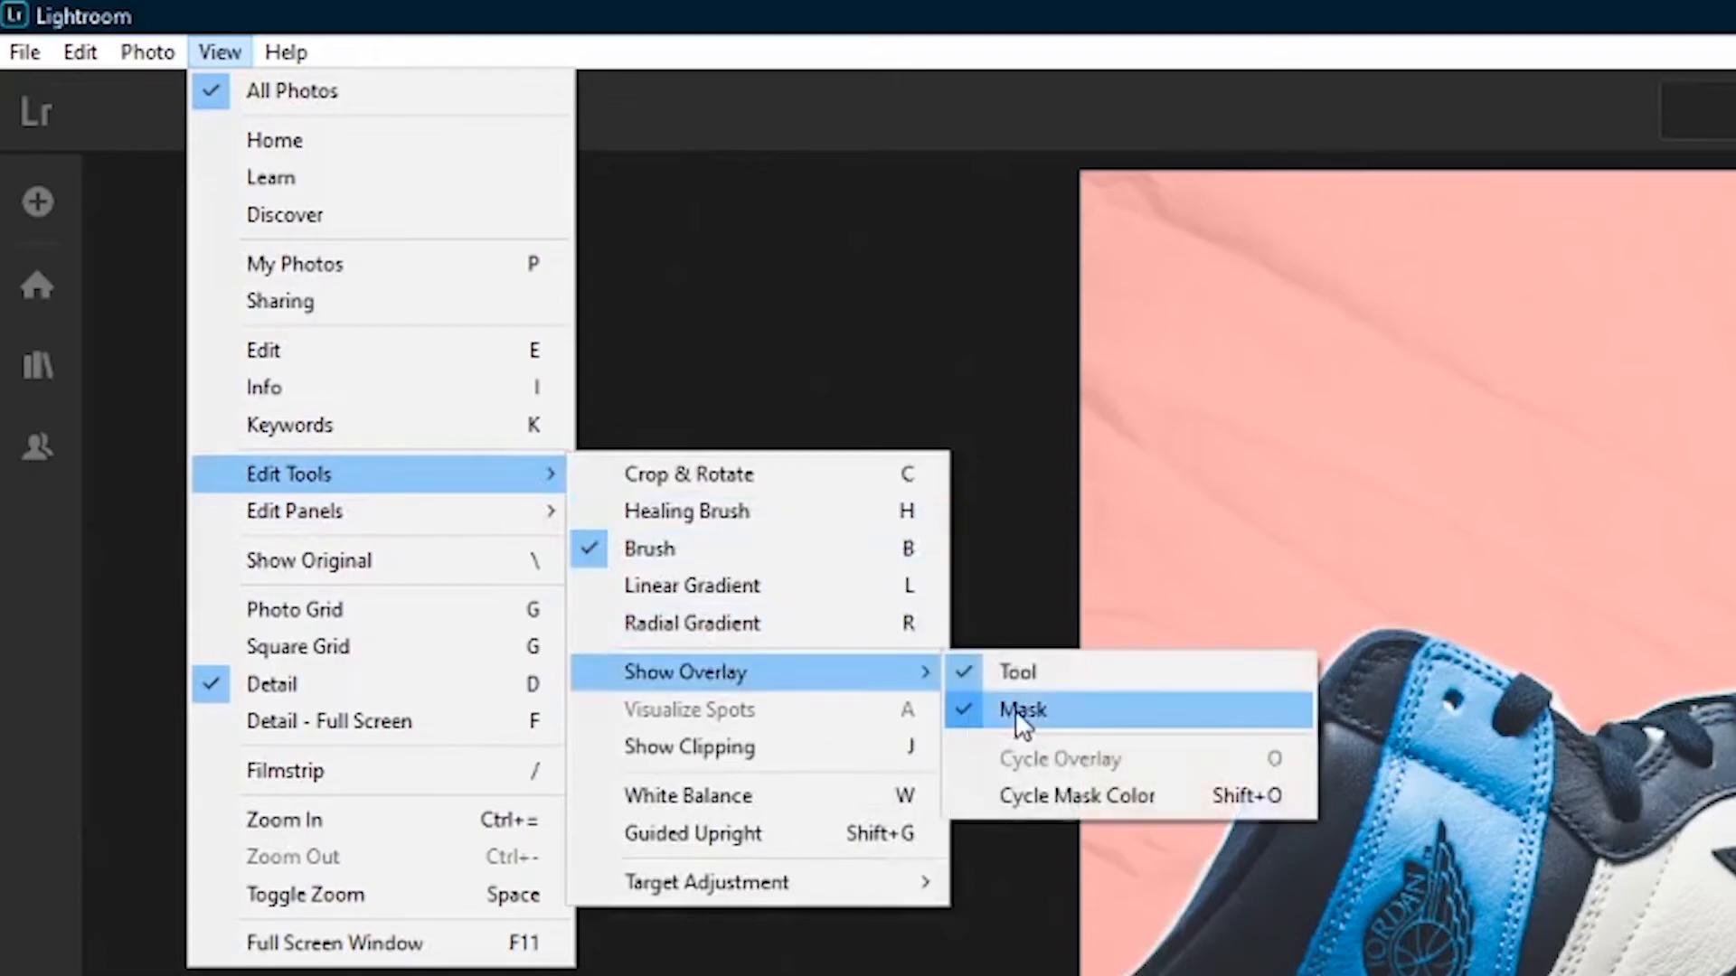
{"action": "left_click", "coordinate": [1015, 709]}
{"action": "key", "text": "o"}
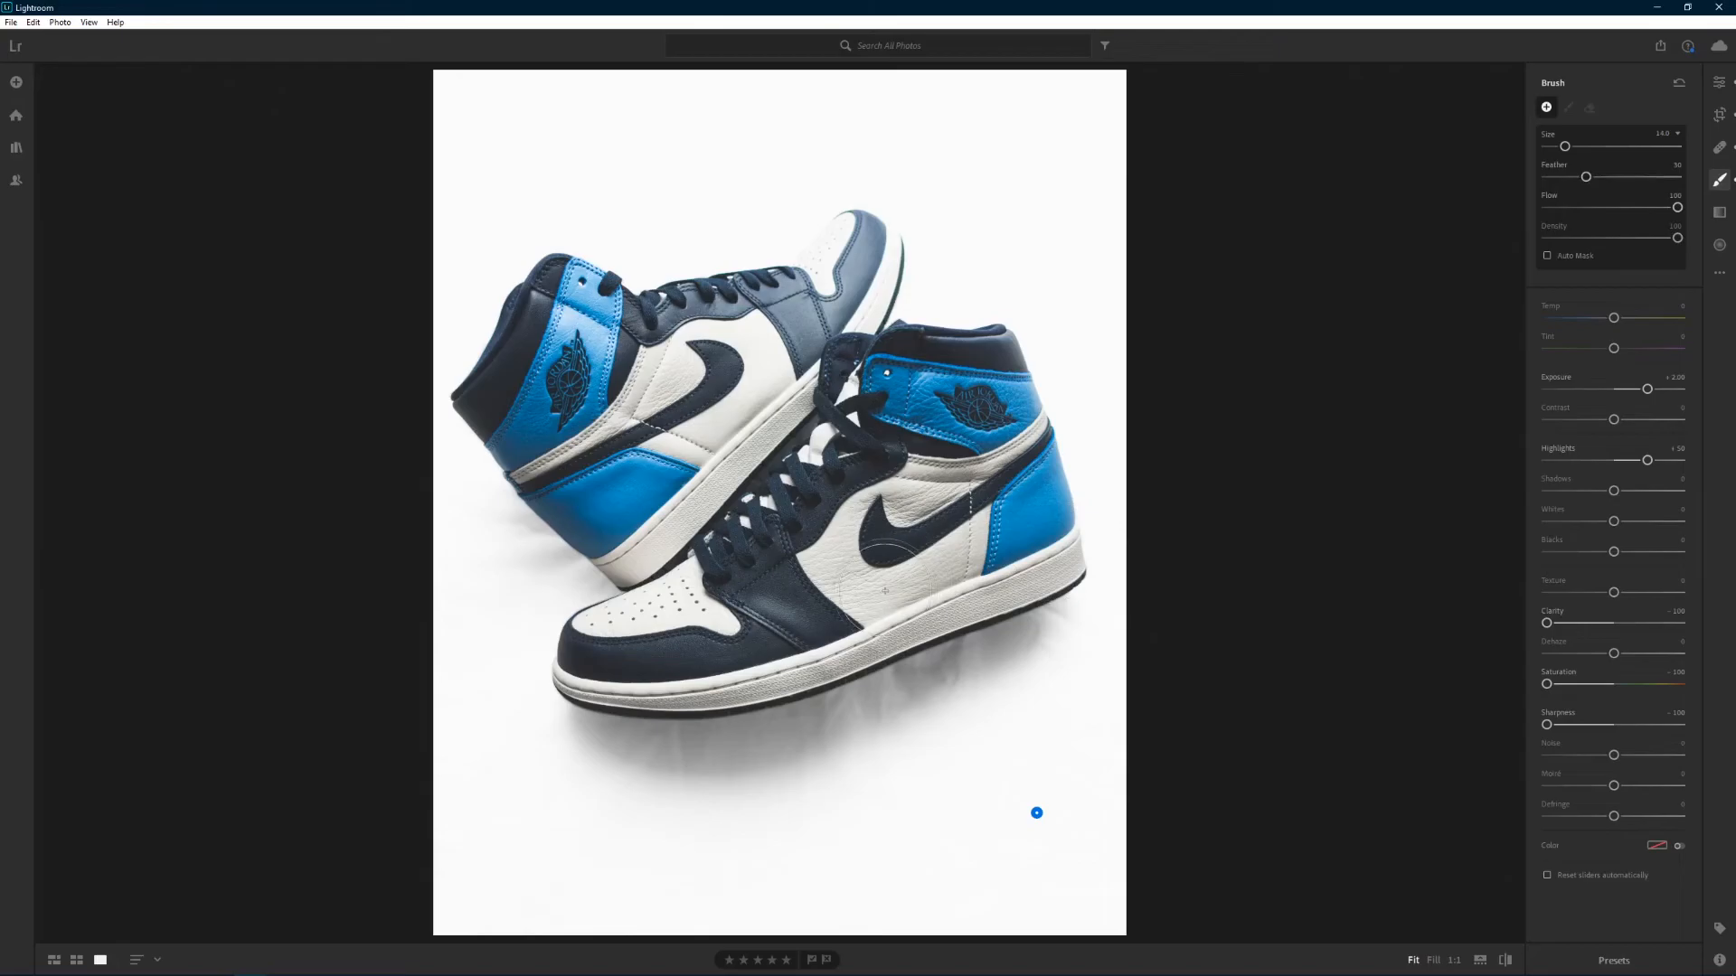
Step: Examine the whitened background and the shadow beneath the front shoe up close, and return to the full photo
{"action": "key", "text": "ctrl+equal"}
{"action": "left_click_drag", "start_coordinate": [779, 366], "coordinate": [788, 614]}
{"action": "mouse_move", "coordinate": [800, 404]}
{"action": "left_mouse_down"}
{"action": "mouse_move", "coordinate": [806, 616]}
{"action": "mouse_move", "coordinate": [818, 405]}
{"action": "left_mouse_up"}
{"action": "left_click_drag", "start_coordinate": [827, 842], "coordinate": [833, 543]}
{"action": "left_click_drag", "start_coordinate": [836, 632], "coordinate": [846, 510]}
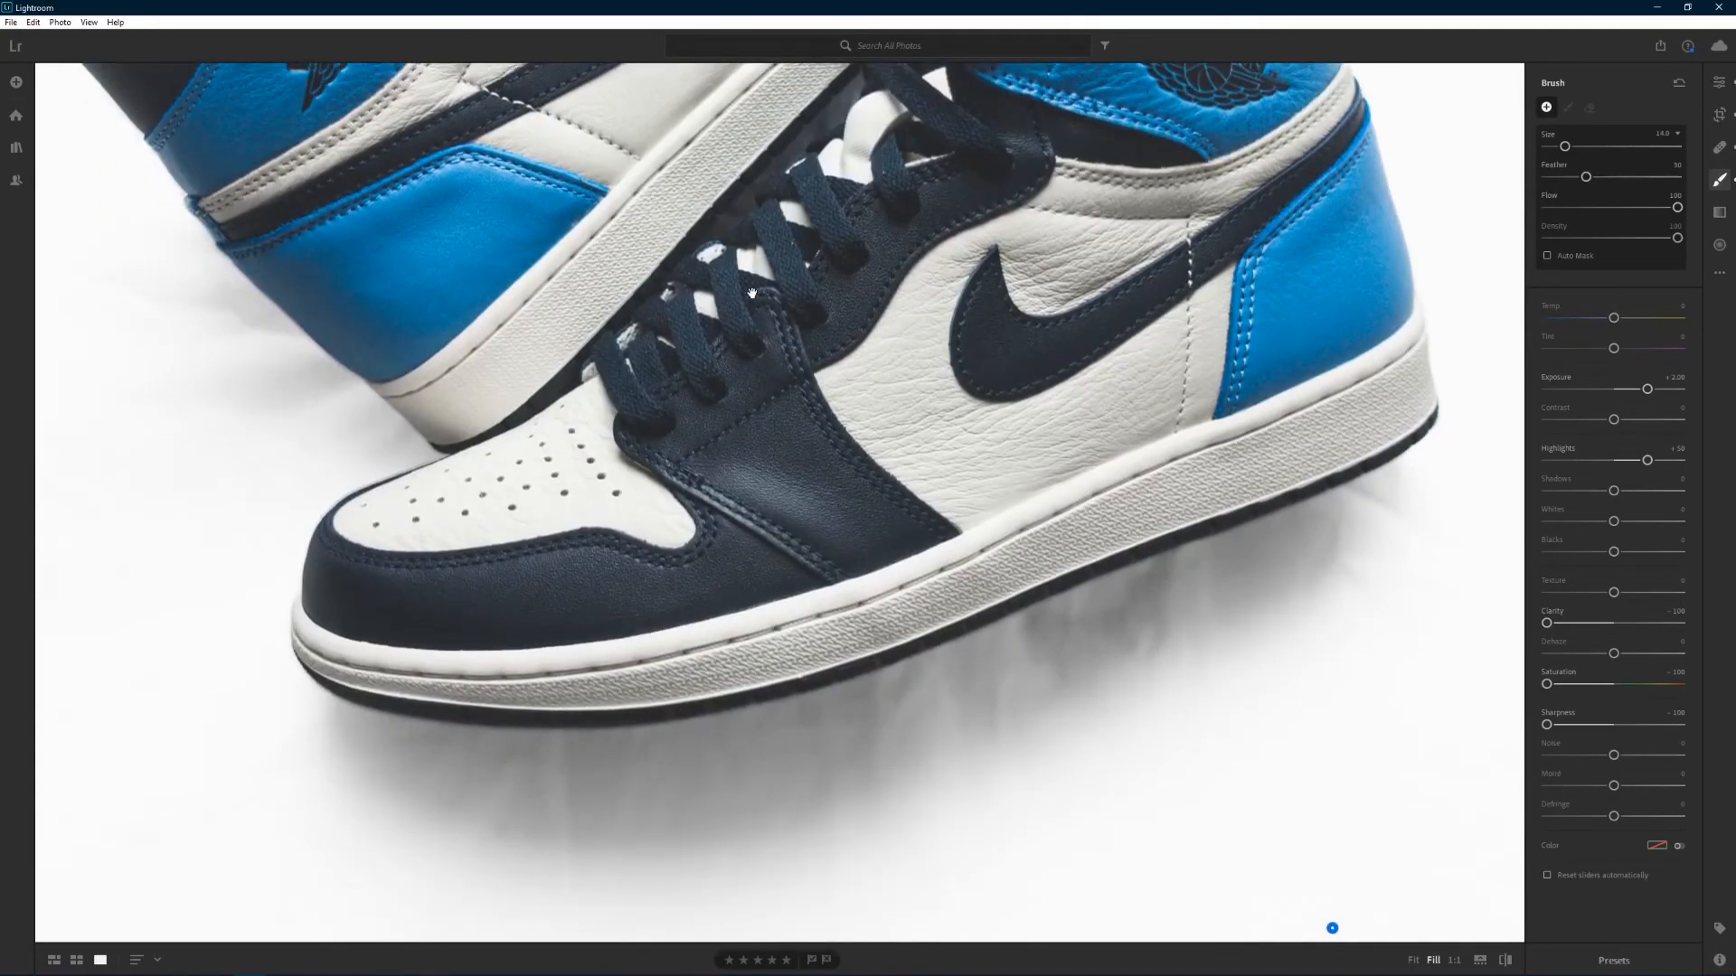
{"action": "left_click_drag", "start_coordinate": [751, 293], "coordinate": [768, 546]}
{"action": "left_click_drag", "start_coordinate": [777, 238], "coordinate": [792, 459]}
{"action": "left_click", "coordinate": [755, 551]}
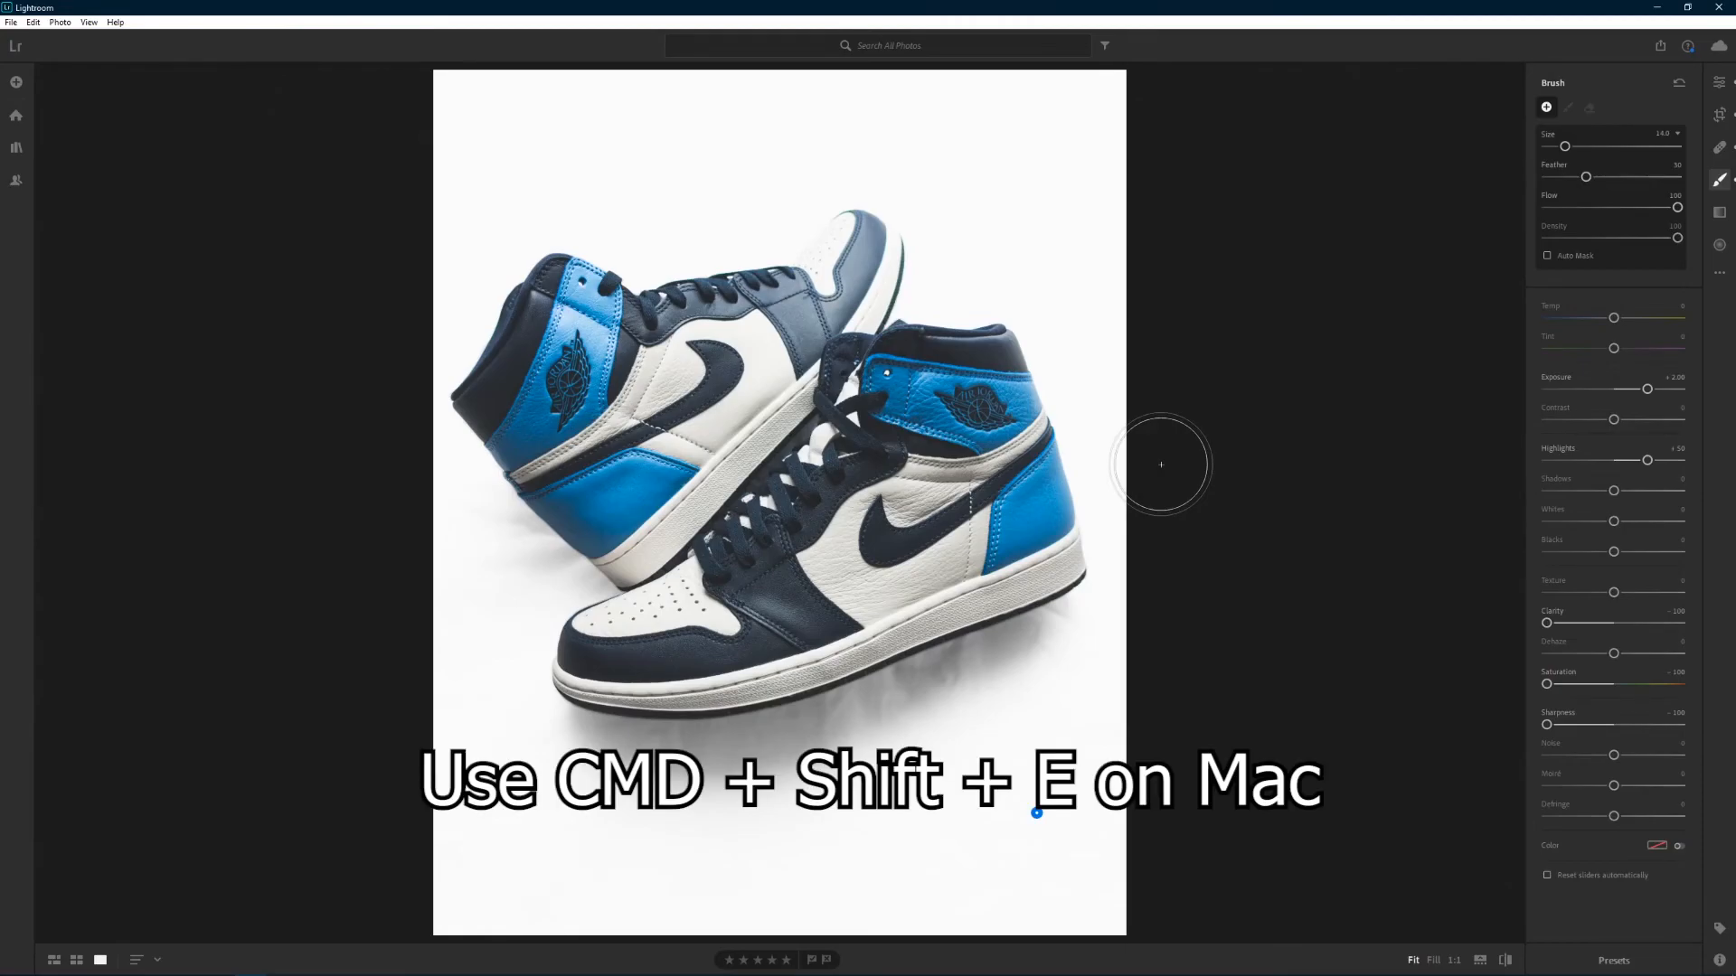
Step: Start exporting the photo as a full-size JPG at 100% quality and open the destination folder selection
{"action": "key", "text": "ctrl+shift+e"}
{"action": "left_click", "coordinate": [1638, 109]}
{"action": "left_click", "coordinate": [1644, 134]}
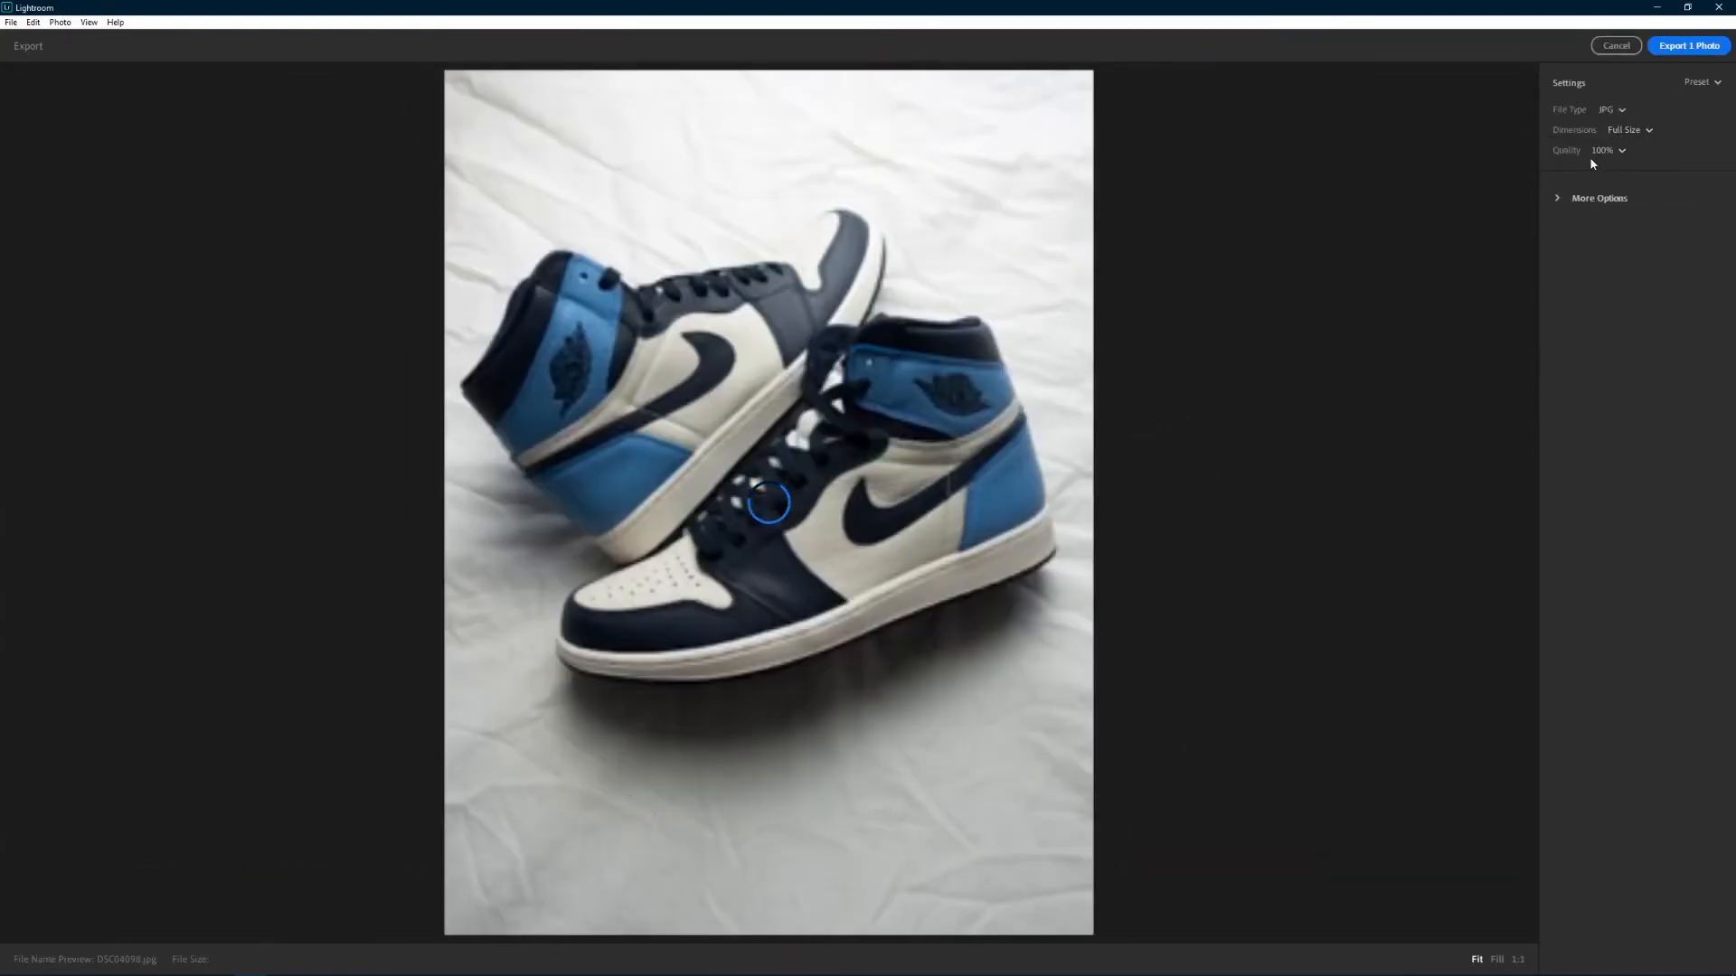
{"action": "left_click", "coordinate": [1687, 47]}
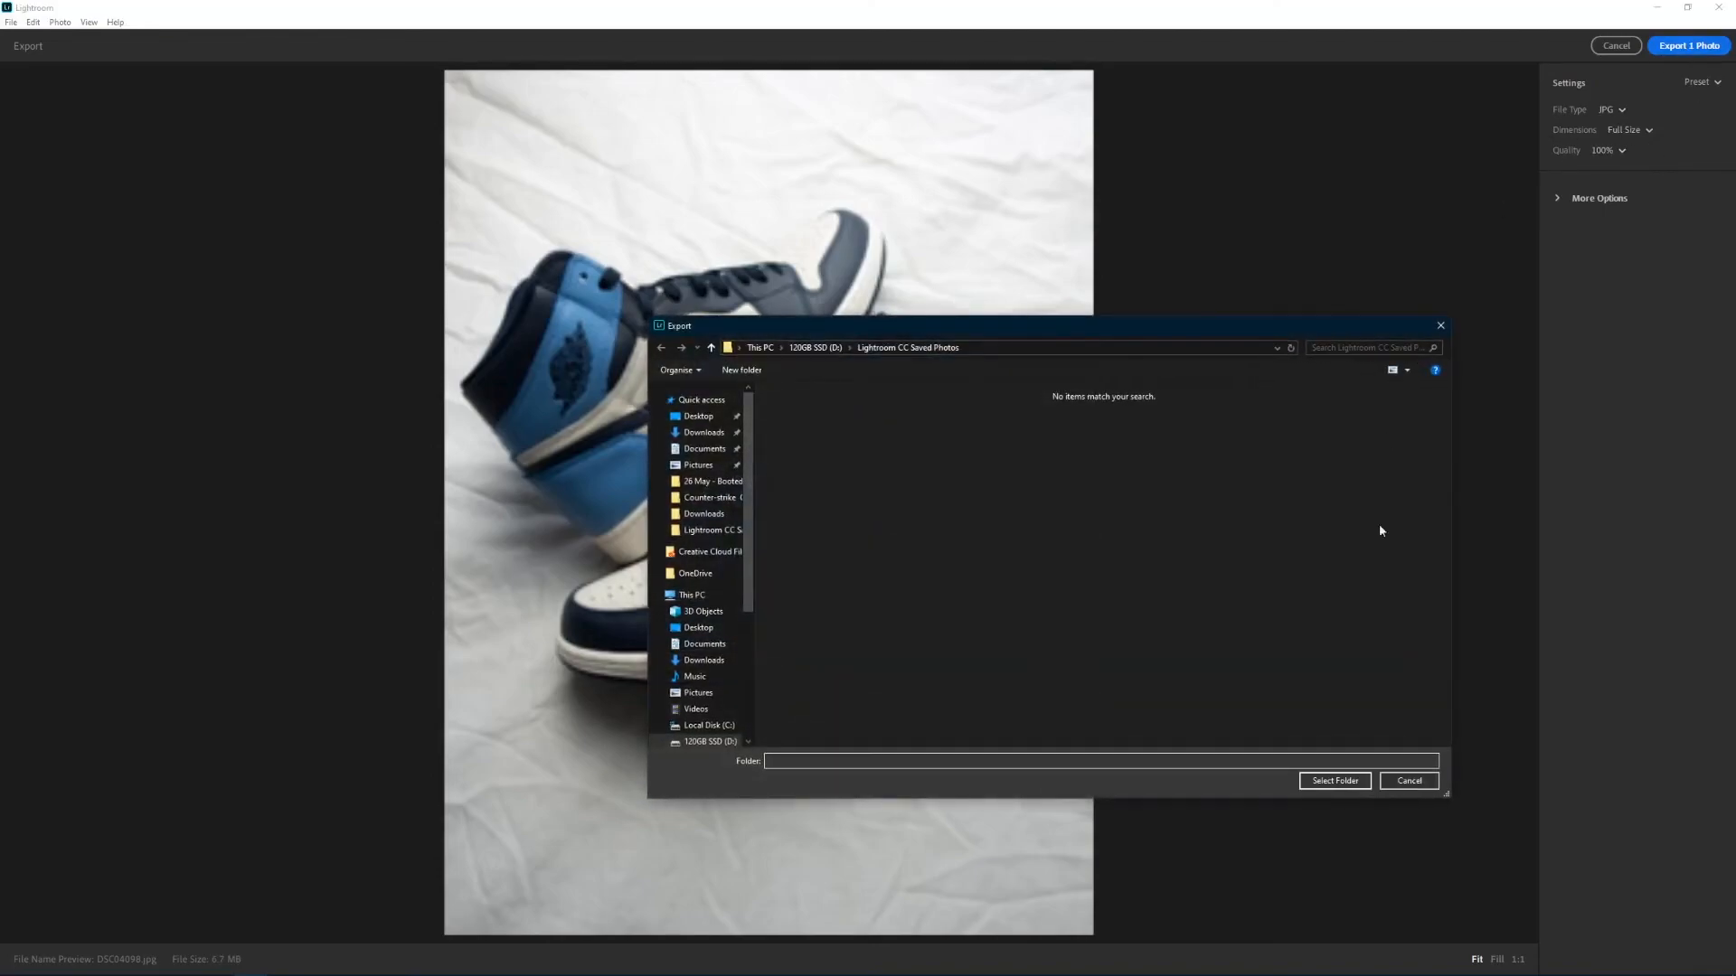